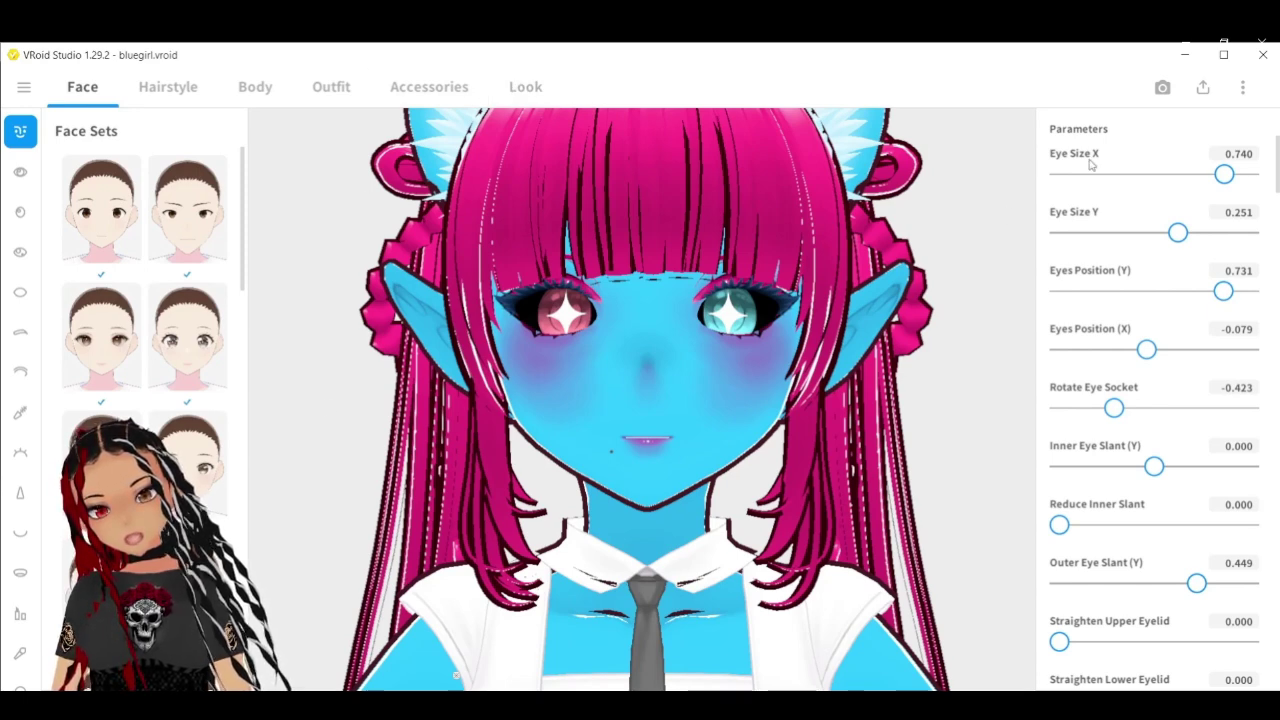
# Step: Browse the face parameters and bring up the Eyes Sets presets and eye parameters
pyautogui.scroll(-1, 1117, 202)
pyautogui.scroll(-4, 1120, 211)
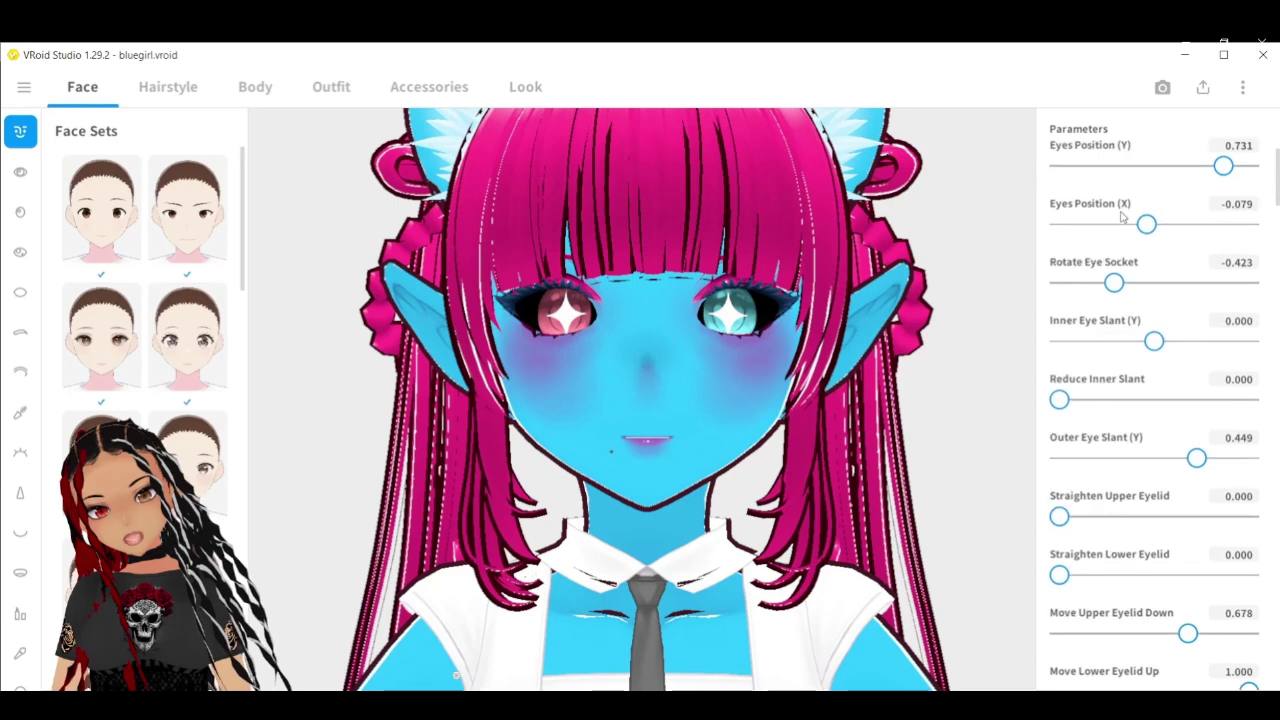
pyautogui.scroll(-2, 1121, 215)
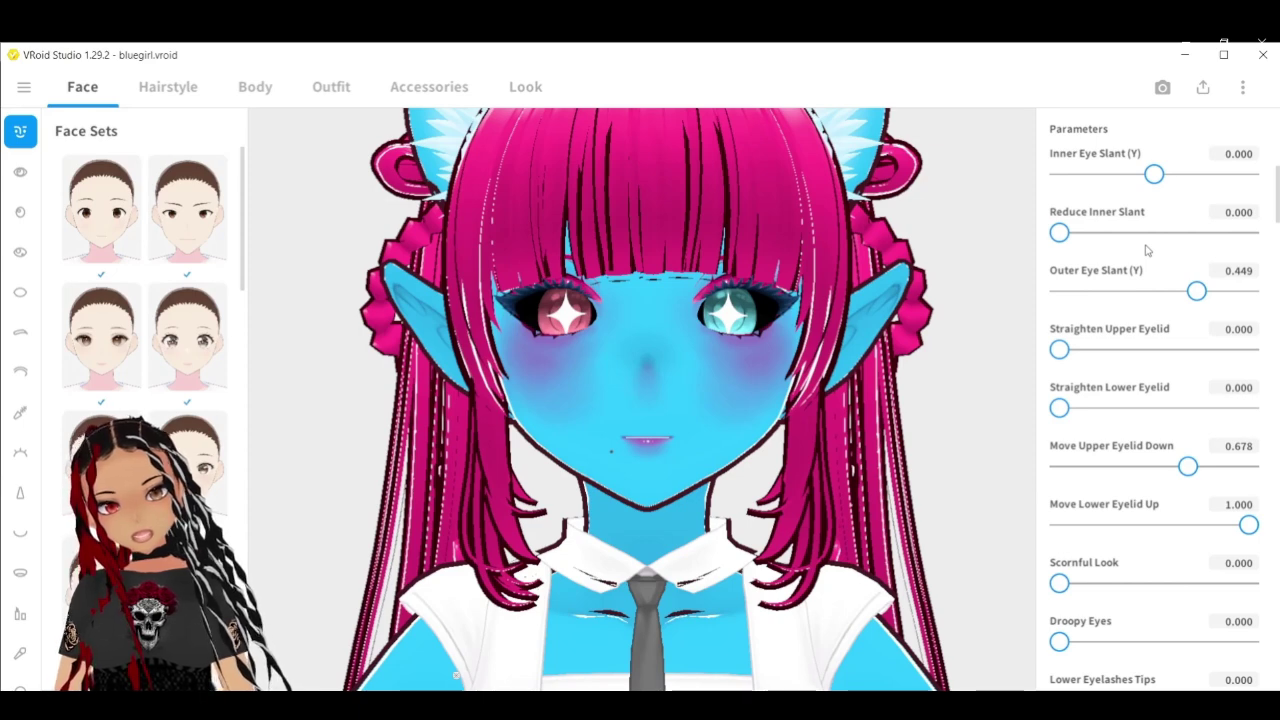
pyautogui.scroll(-3, 1146, 250)
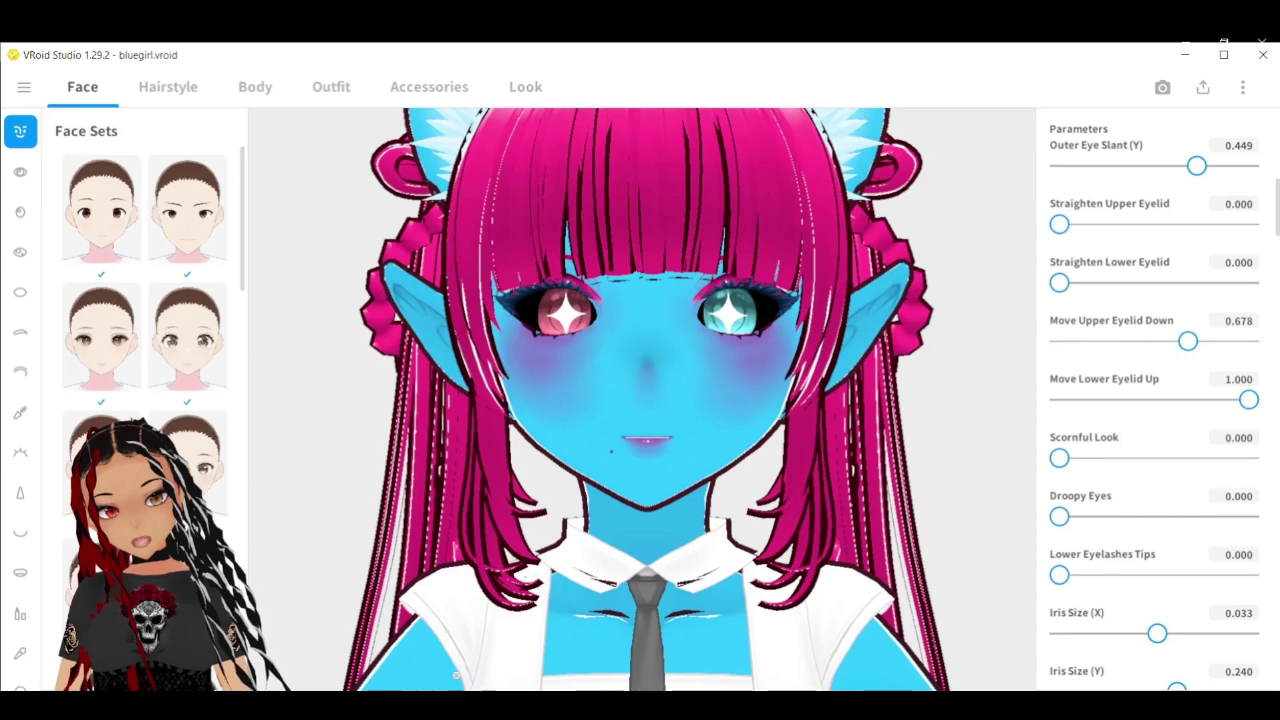
pyautogui.scroll(-5, 1210, 400)
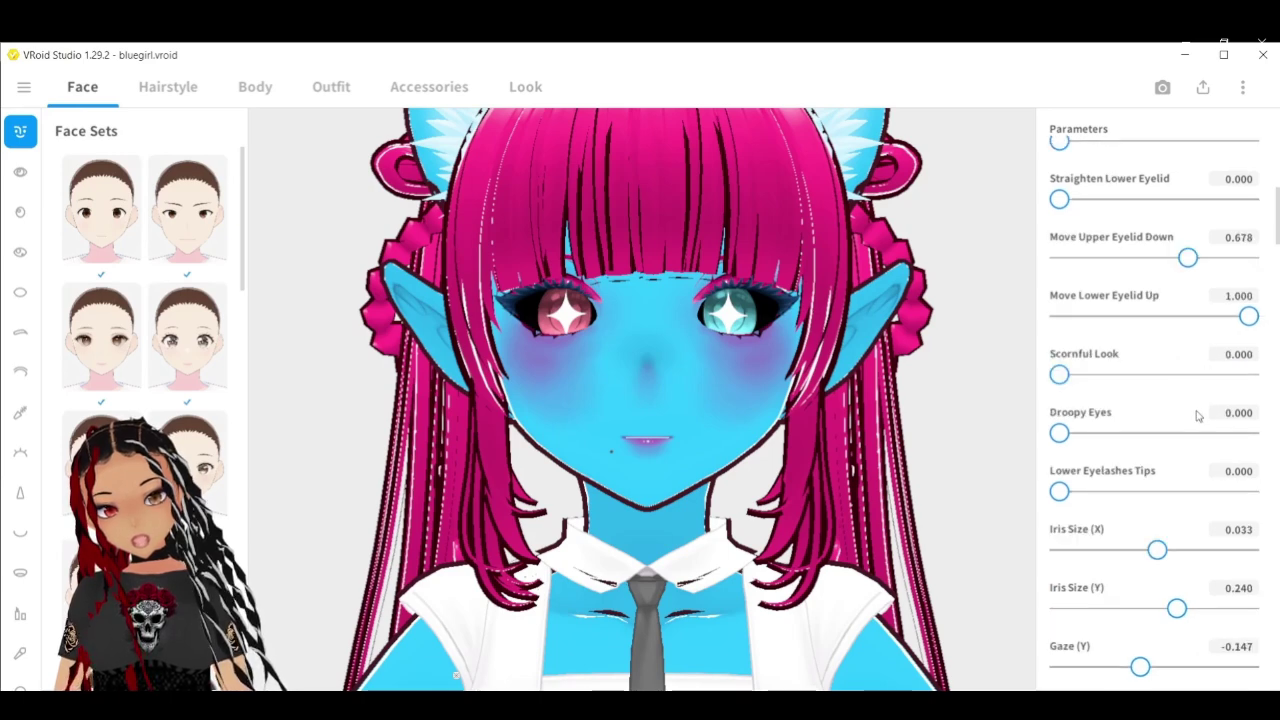
pyautogui.scroll(-8, 1197, 413)
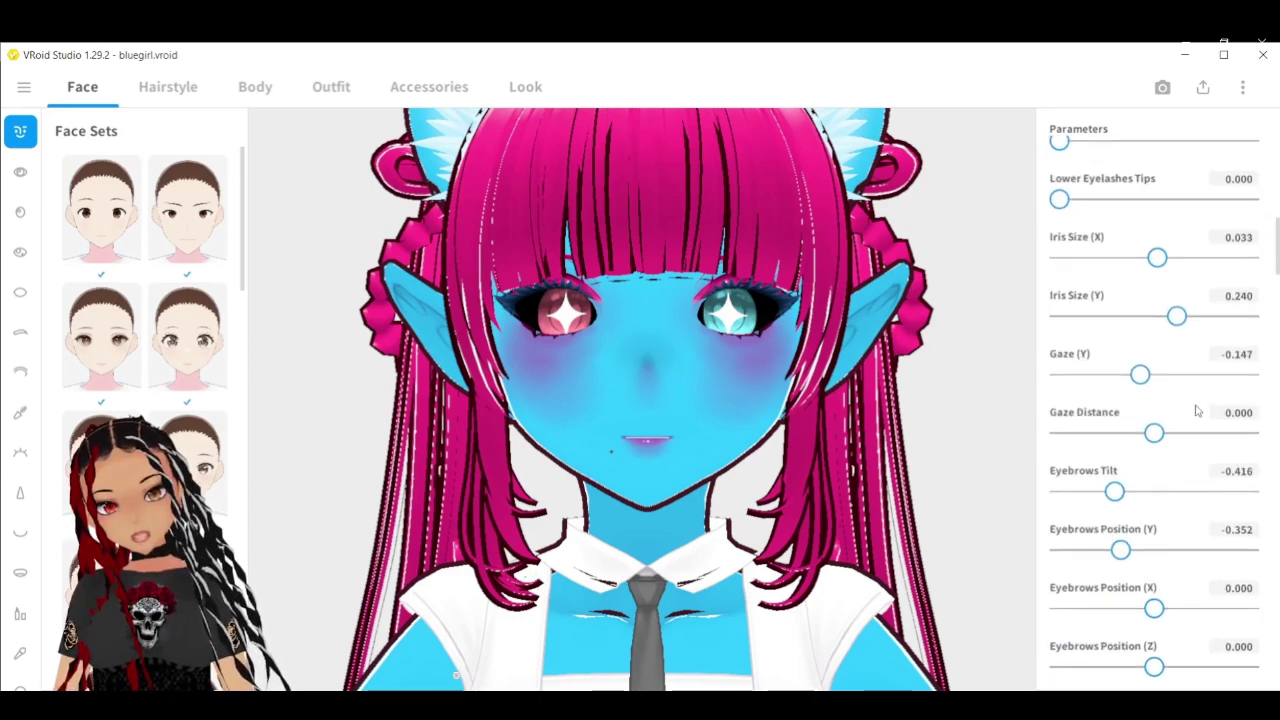
pyautogui.scroll(-13, 1197, 411)
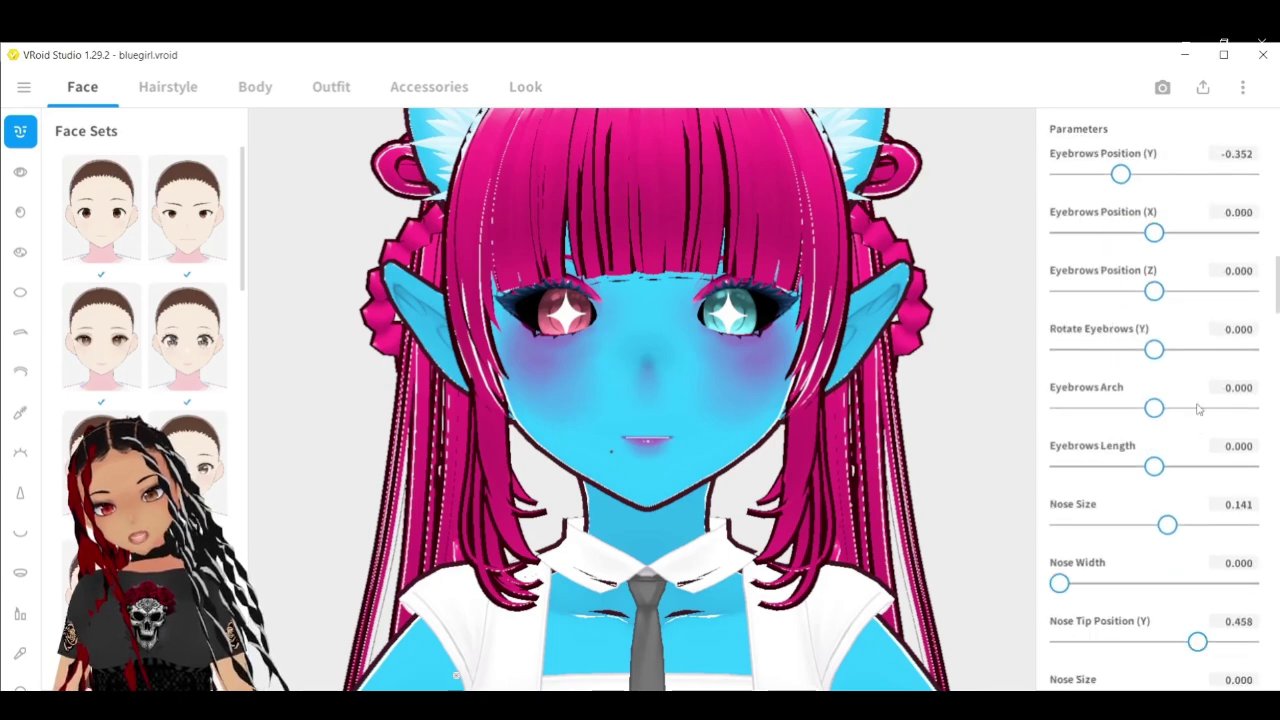
pyautogui.scroll(-15, 1197, 411)
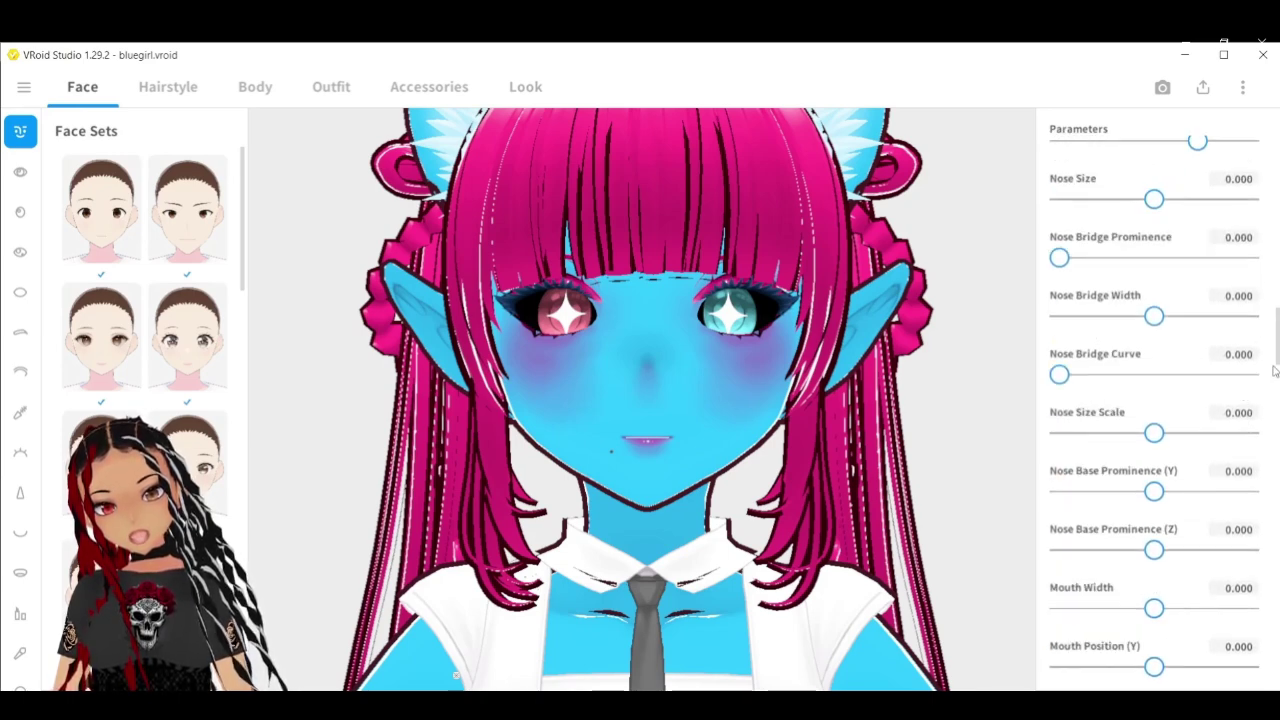
pyautogui.scroll(-20, 1275, 628)
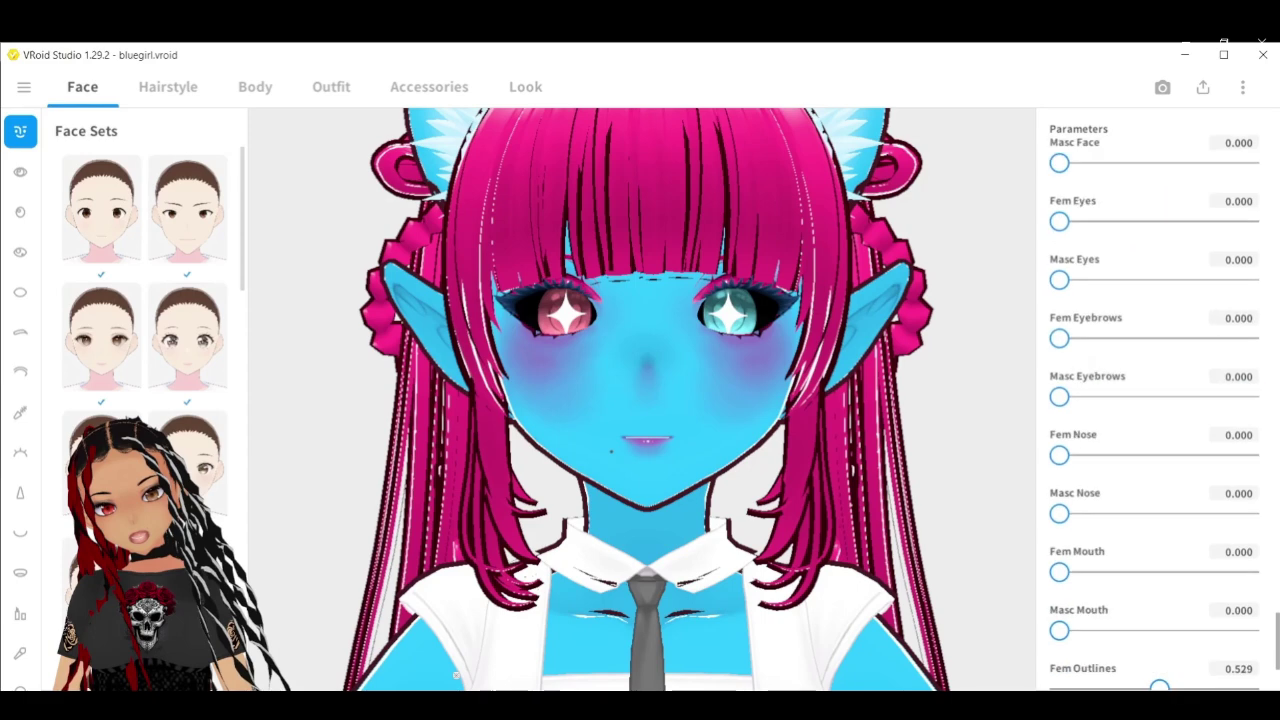
pyautogui.scroll(20, 1275, 628)
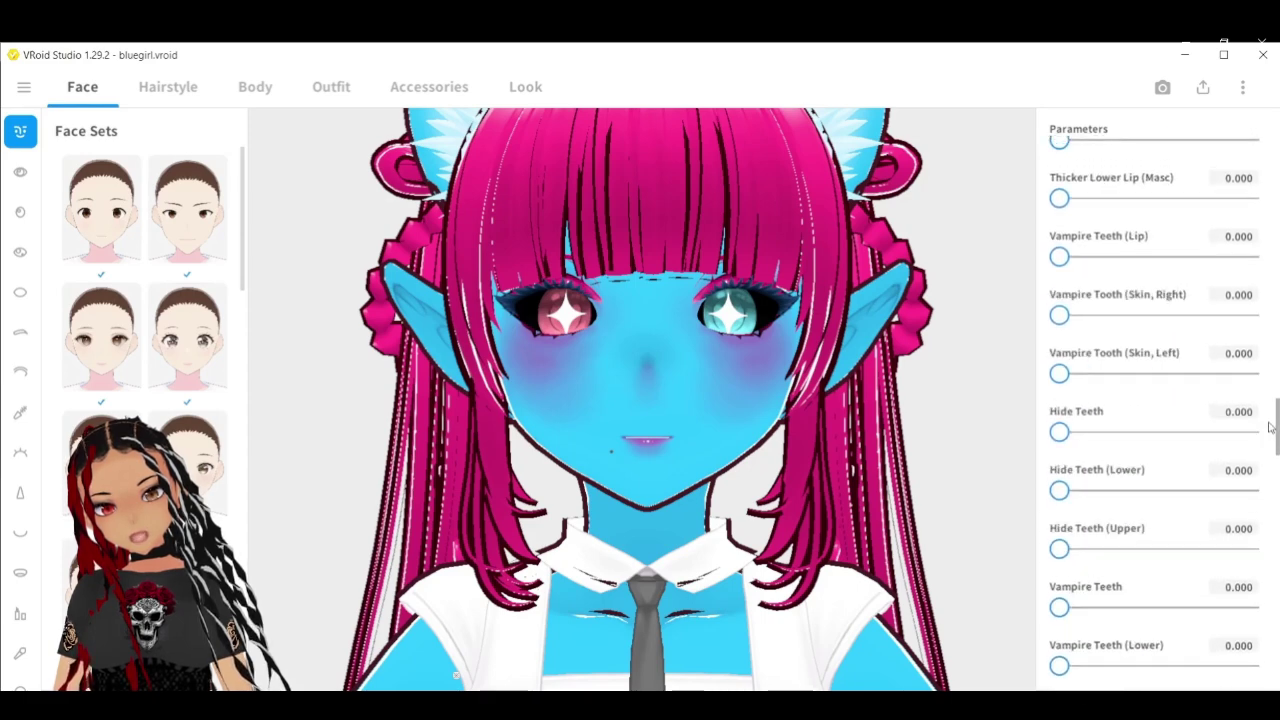
pyautogui.click(22, 180)
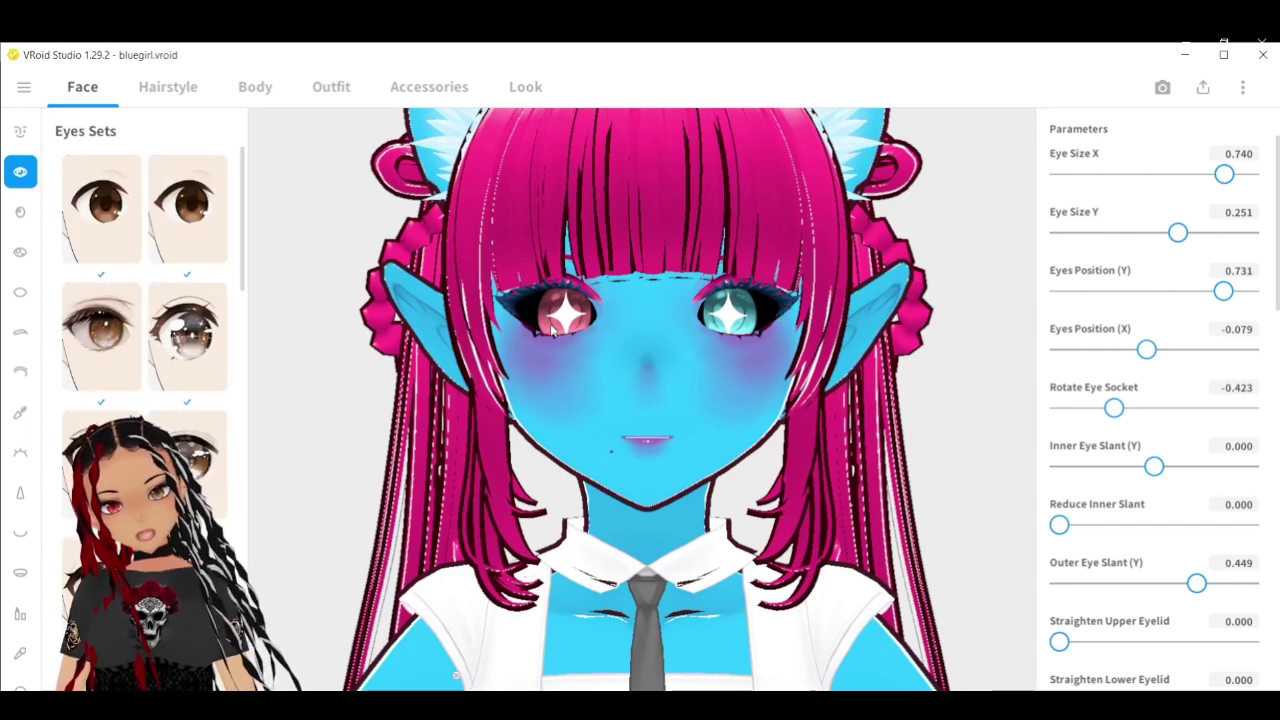
# Step: Scroll through the eye parameters, then show the iris settings
pyautogui.scroll(-5, 1268, 320)
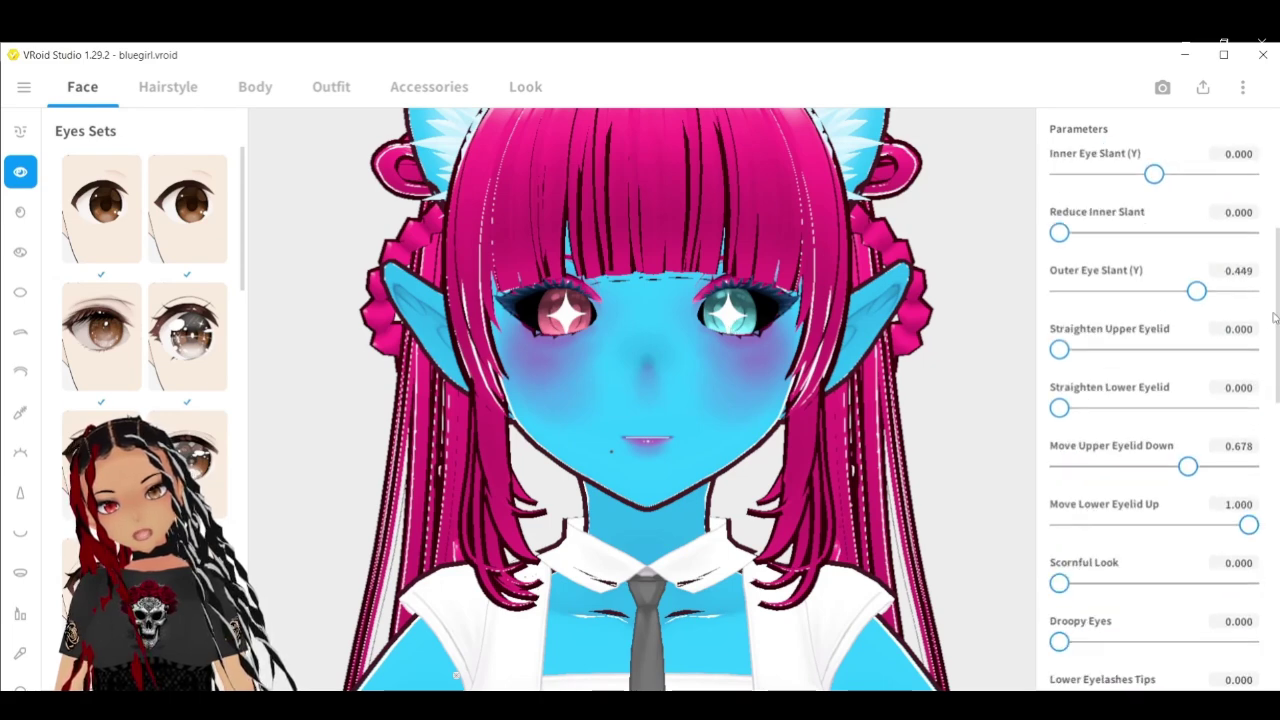
pyautogui.scroll(-10, 1270, 320)
pyautogui.scroll(-5, 1154, 414)
pyautogui.scroll(10, 1154, 414)
pyautogui.scroll(8, 1262, 258)
pyautogui.scroll(3, 1262, 258)
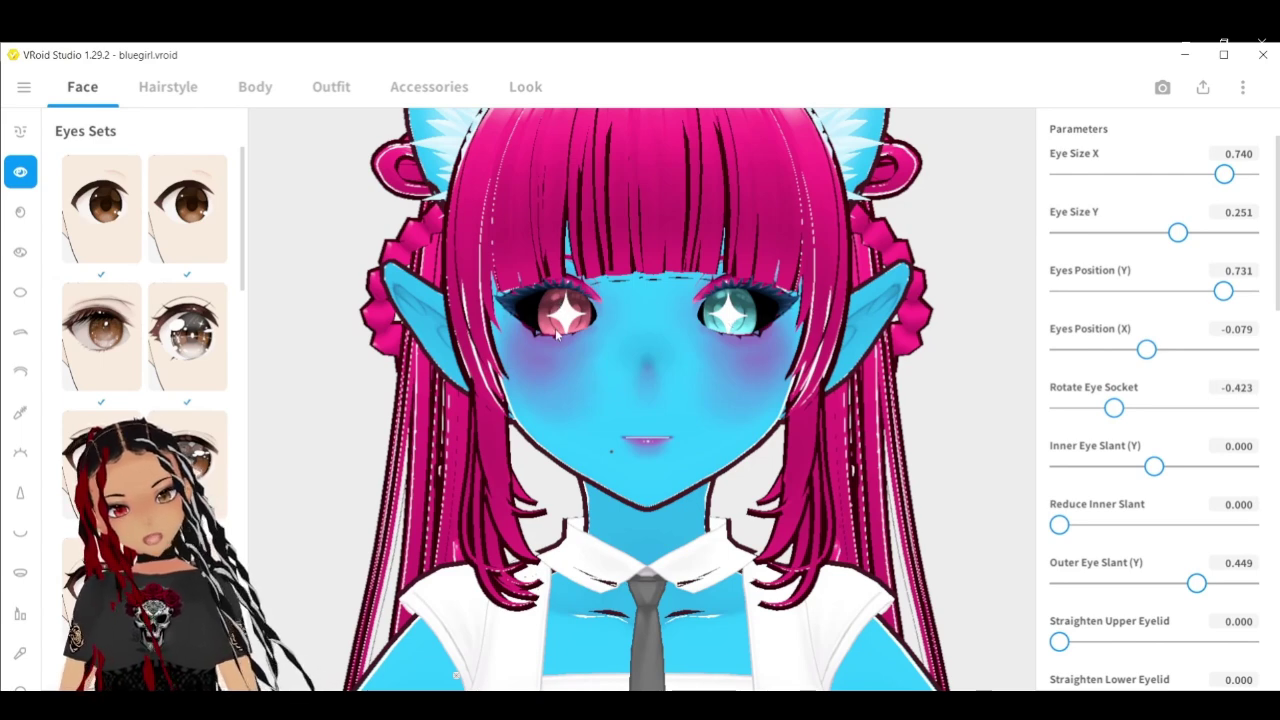
pyautogui.click(21, 213)
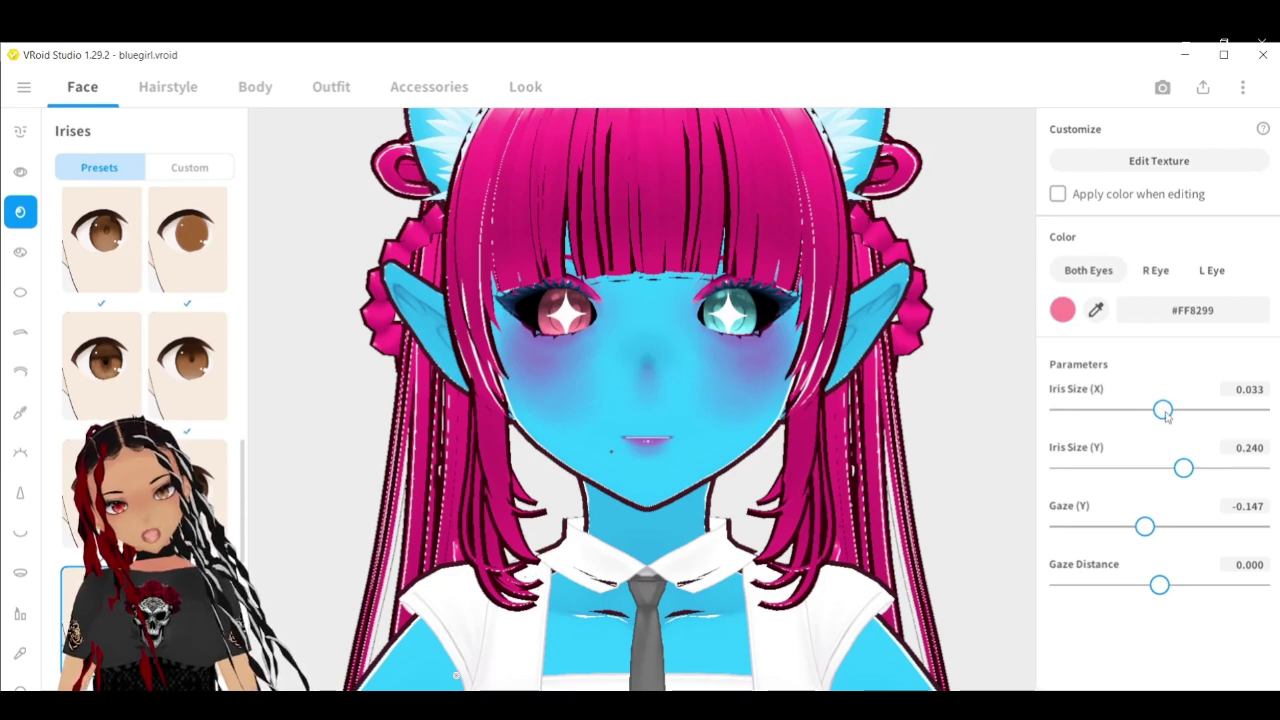
# Step: Look over eye highlight, sclera and eyebrow settings, then return to Irises (#FF8299)
pyautogui.click(22, 262)
pyautogui.click(23, 294)
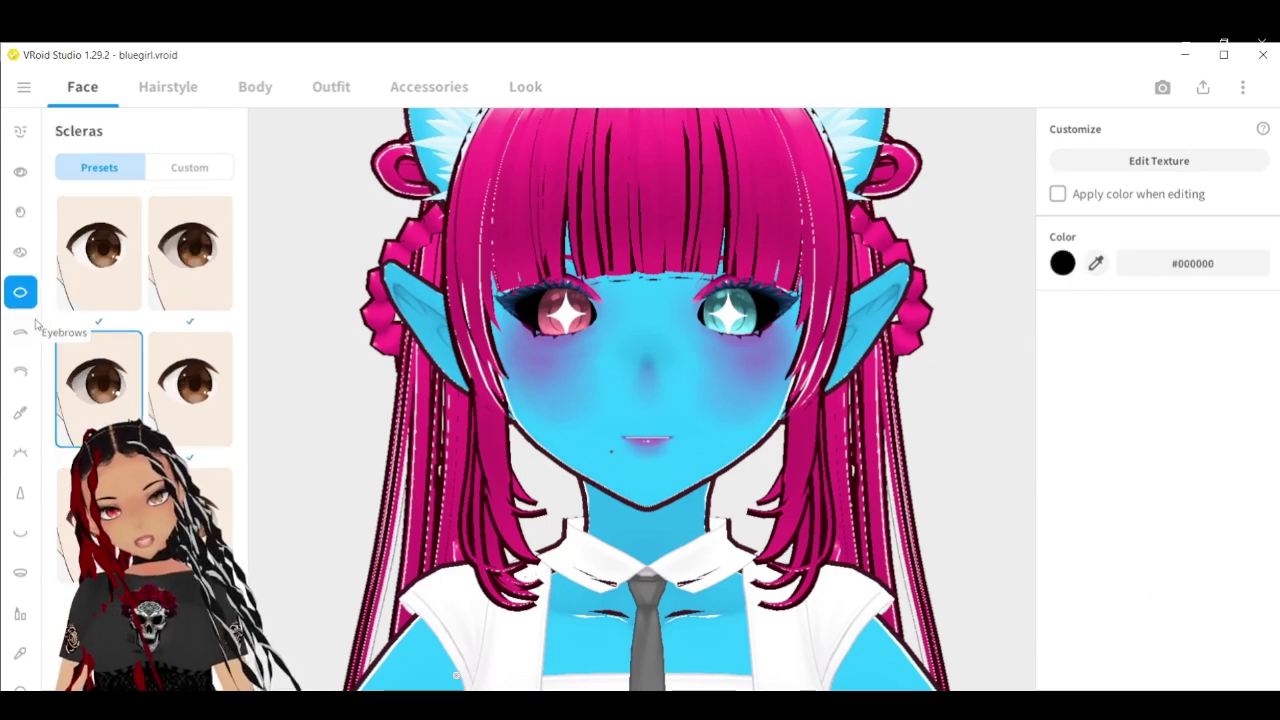
pyautogui.click(22, 333)
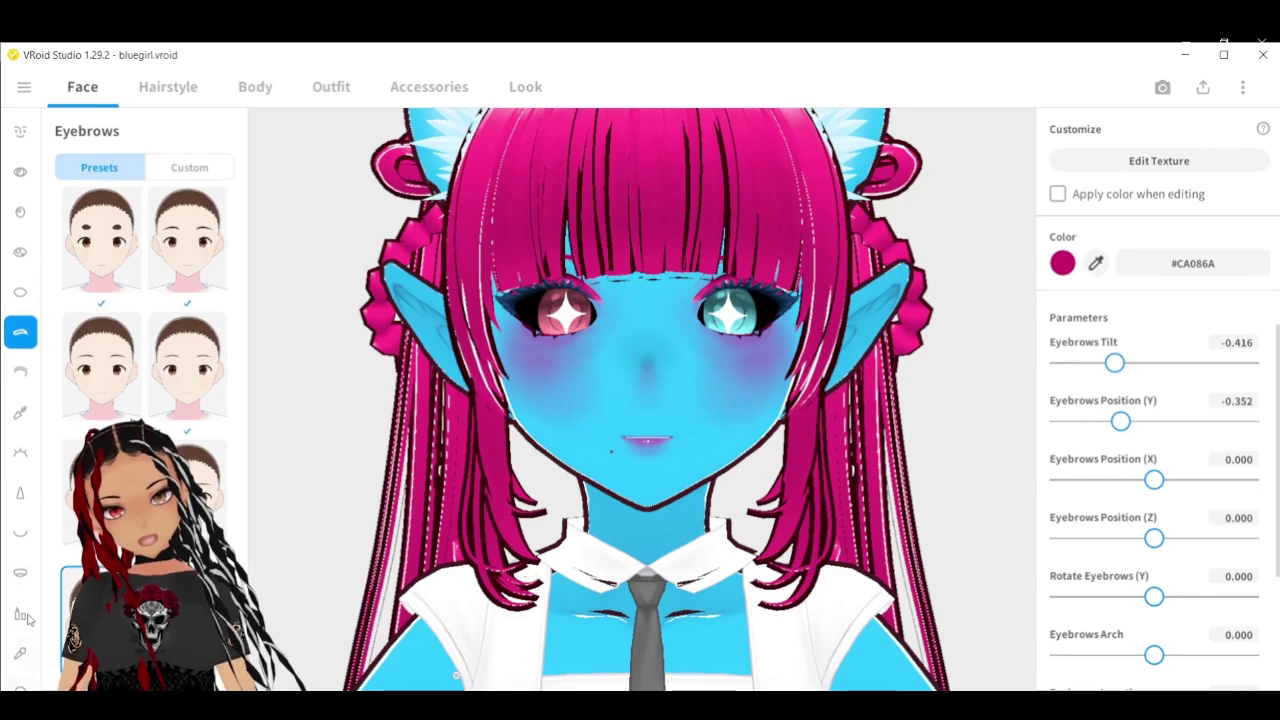
pyautogui.scroll(-2, 20, 400)
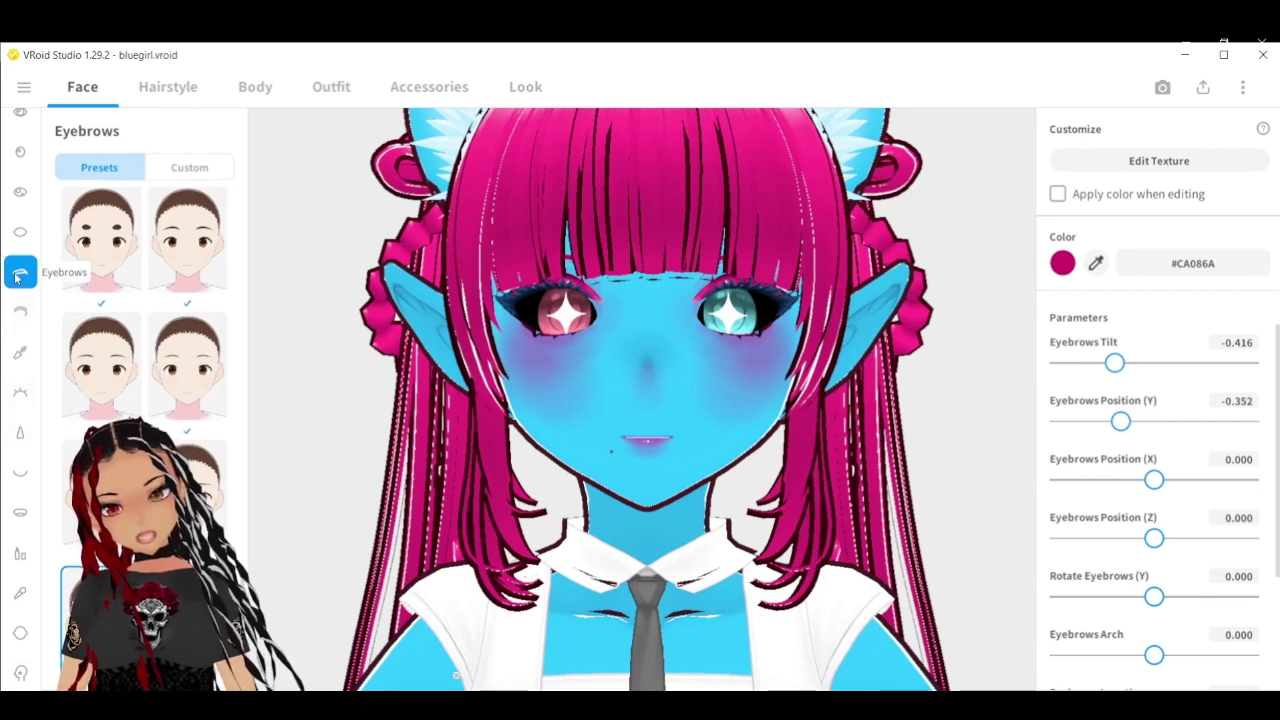
pyautogui.scroll(2, 15, 278)
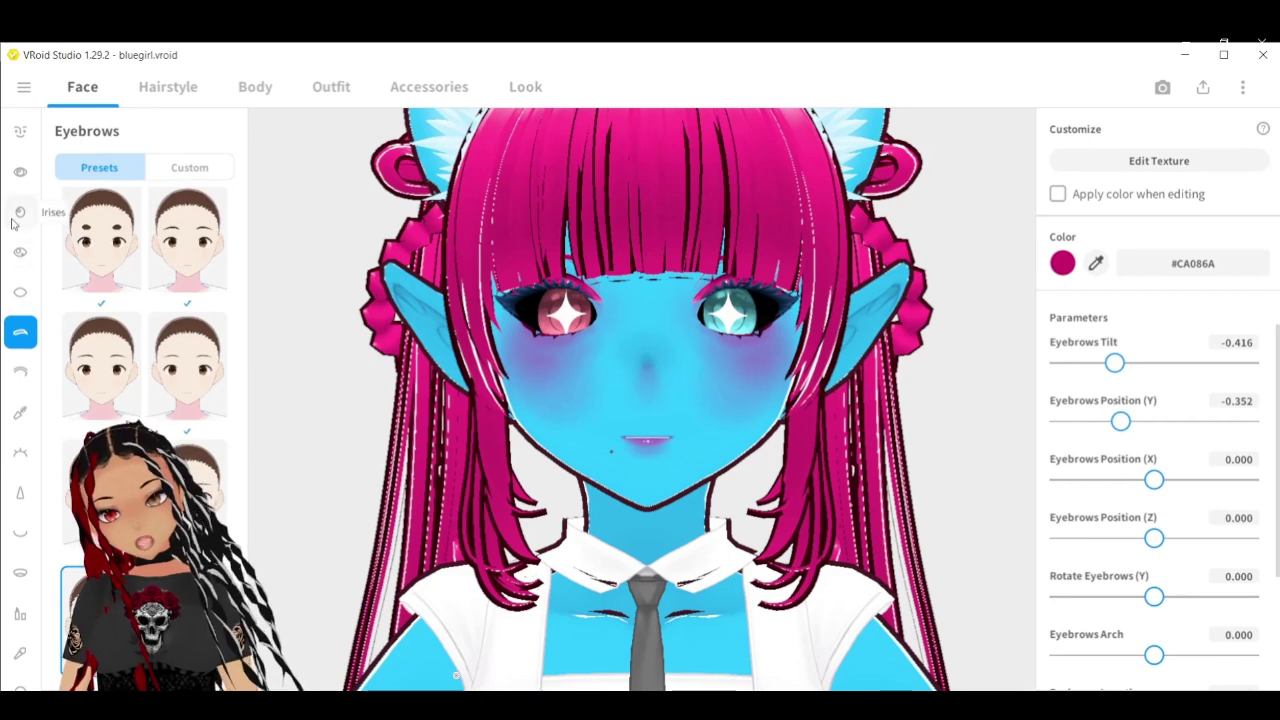
pyautogui.click(15, 216)
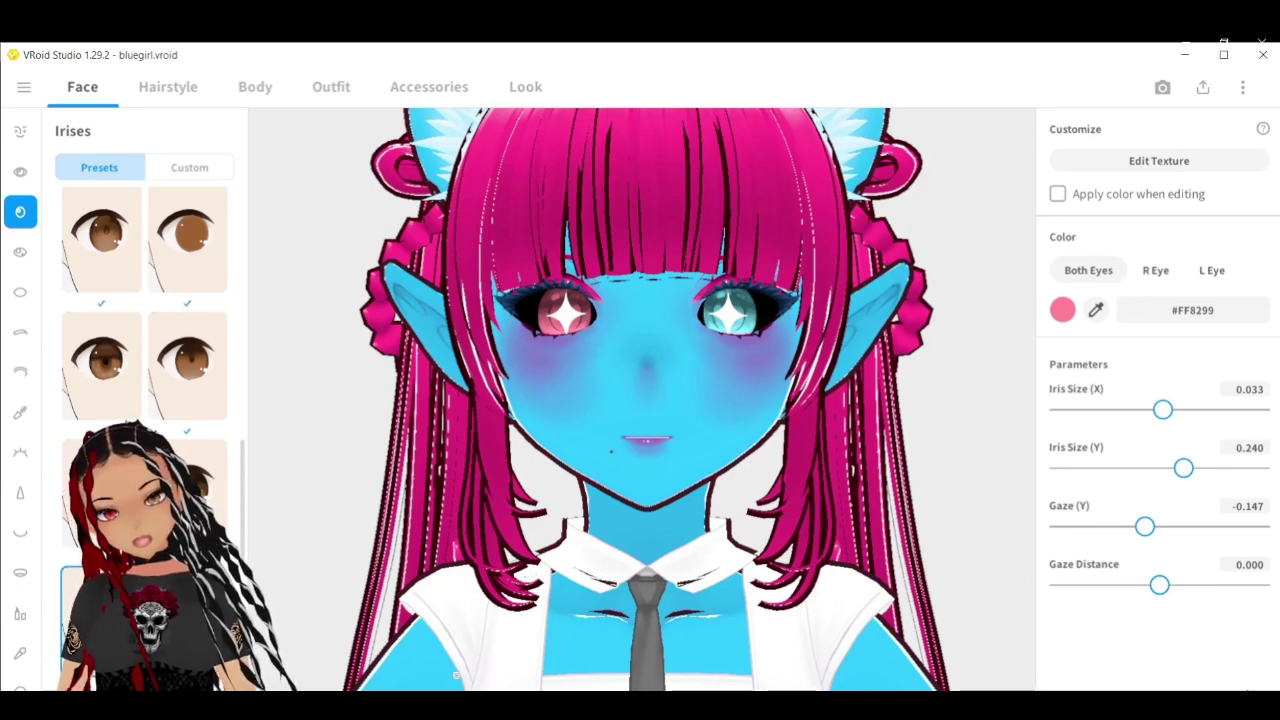
# Step: Adjust the iris gaze, settling Gaze (Y) at -0.247 and Gaze Distance at 0.093
pyautogui.moveTo(1162, 409); pyautogui.dragTo(1248, 409)
pyautogui.moveTo(1183, 468); pyautogui.dragTo(1059, 470)
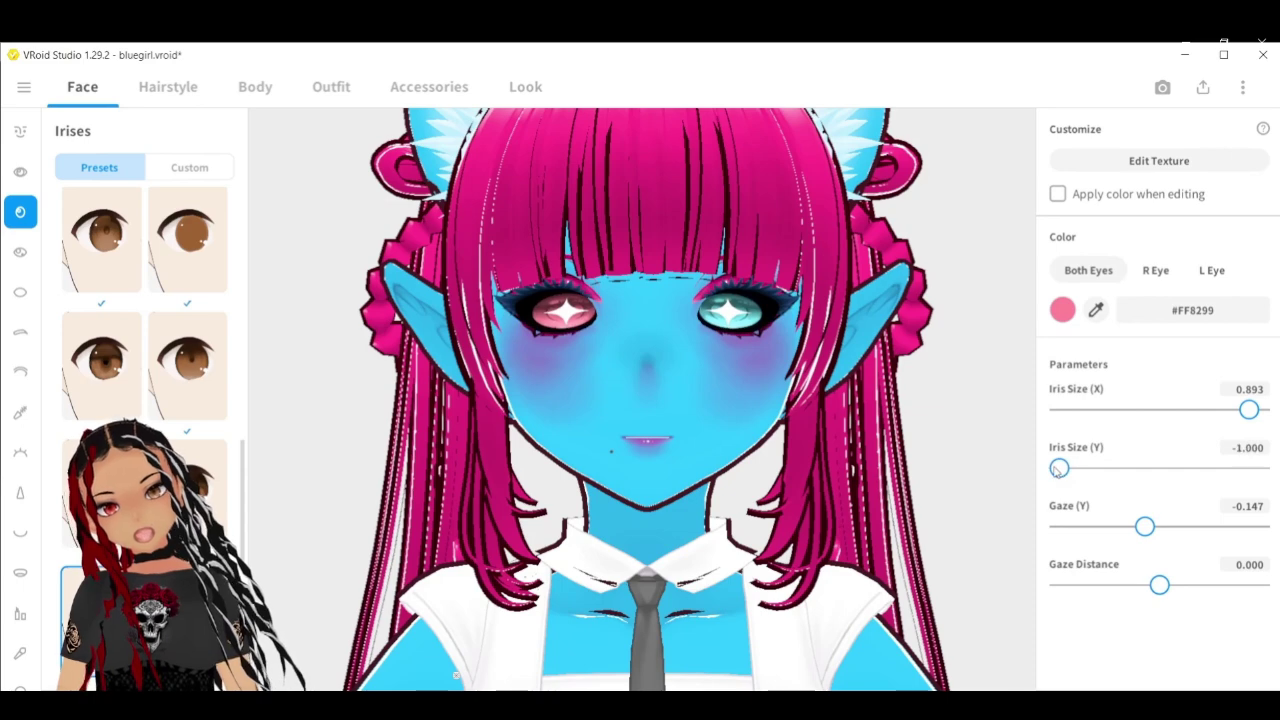
pyautogui.moveTo(1144, 526); pyautogui.dragTo(1181, 526)
pyautogui.moveTo(1170, 584); pyautogui.dragTo(1277, 570)
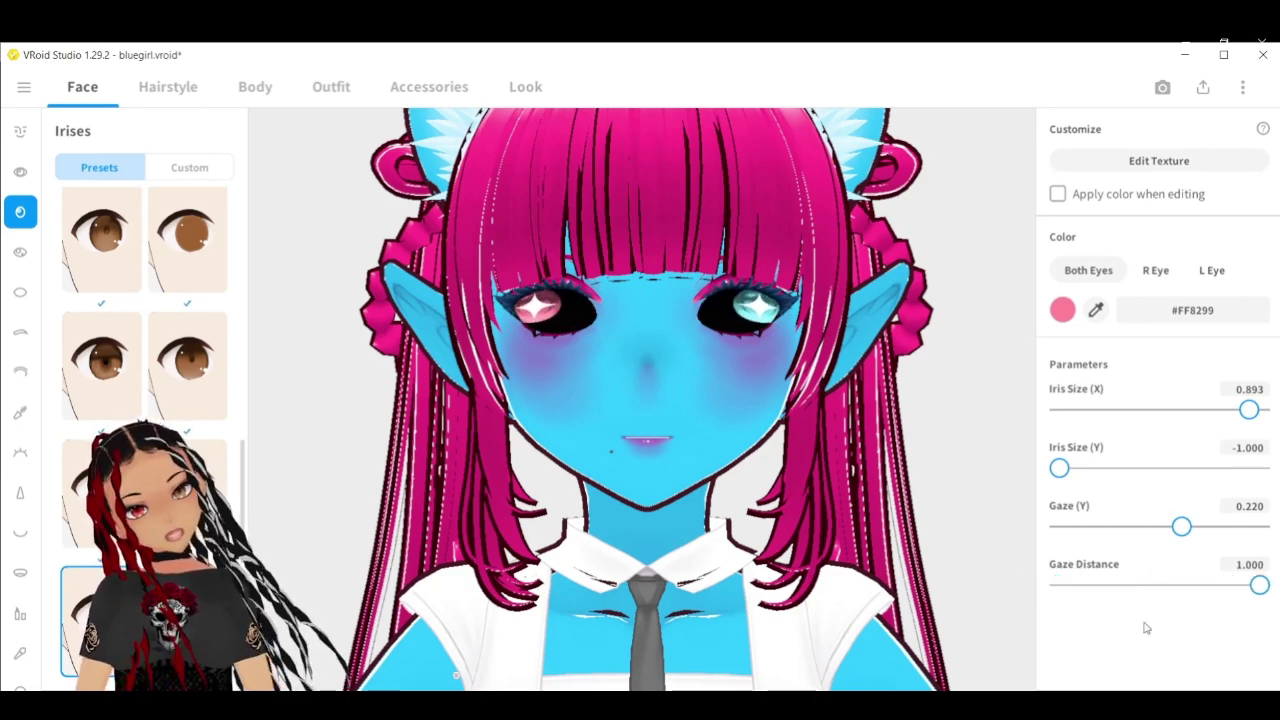
pyautogui.moveTo(1258, 585); pyautogui.dragTo(1150, 586)
pyautogui.moveTo(1178, 528); pyautogui.dragTo(1134, 527)
# Step: Stretch the irises to 1.000 × 1.000 and view the Eye Highlights settings
pyautogui.moveTo(1059, 468); pyautogui.dragTo(1146, 469)
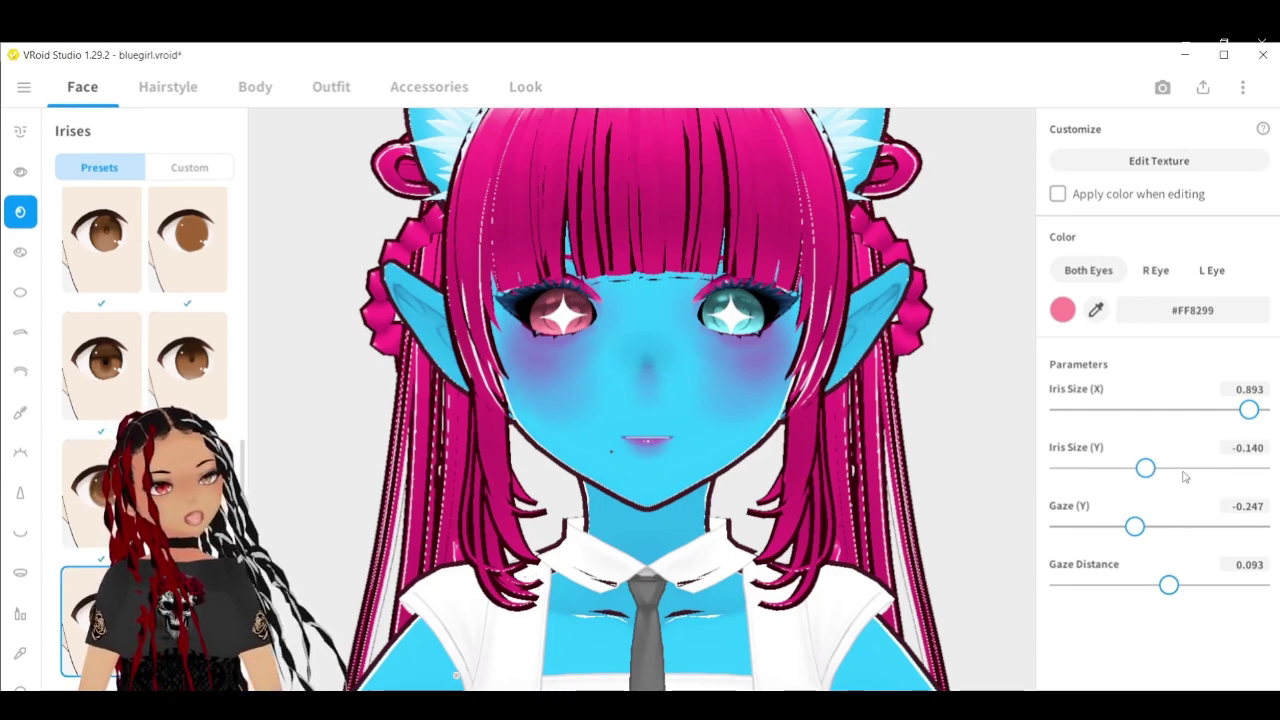
pyautogui.moveTo(1152, 470); pyautogui.dragTo(1262, 470)
pyautogui.moveTo(1244, 412)
pyautogui.mouseDown()
pyautogui.moveTo(1157, 410)
pyautogui.moveTo(1262, 410)
pyautogui.mouseUp()
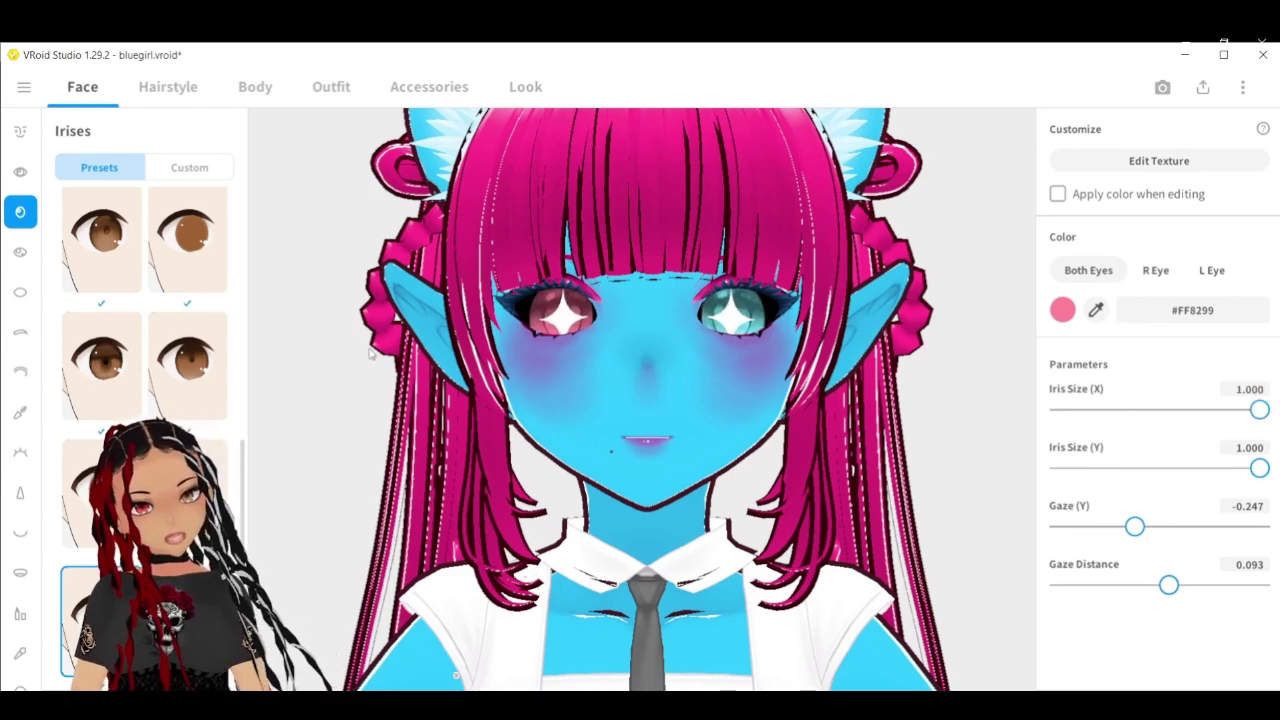
pyautogui.click(20, 252)
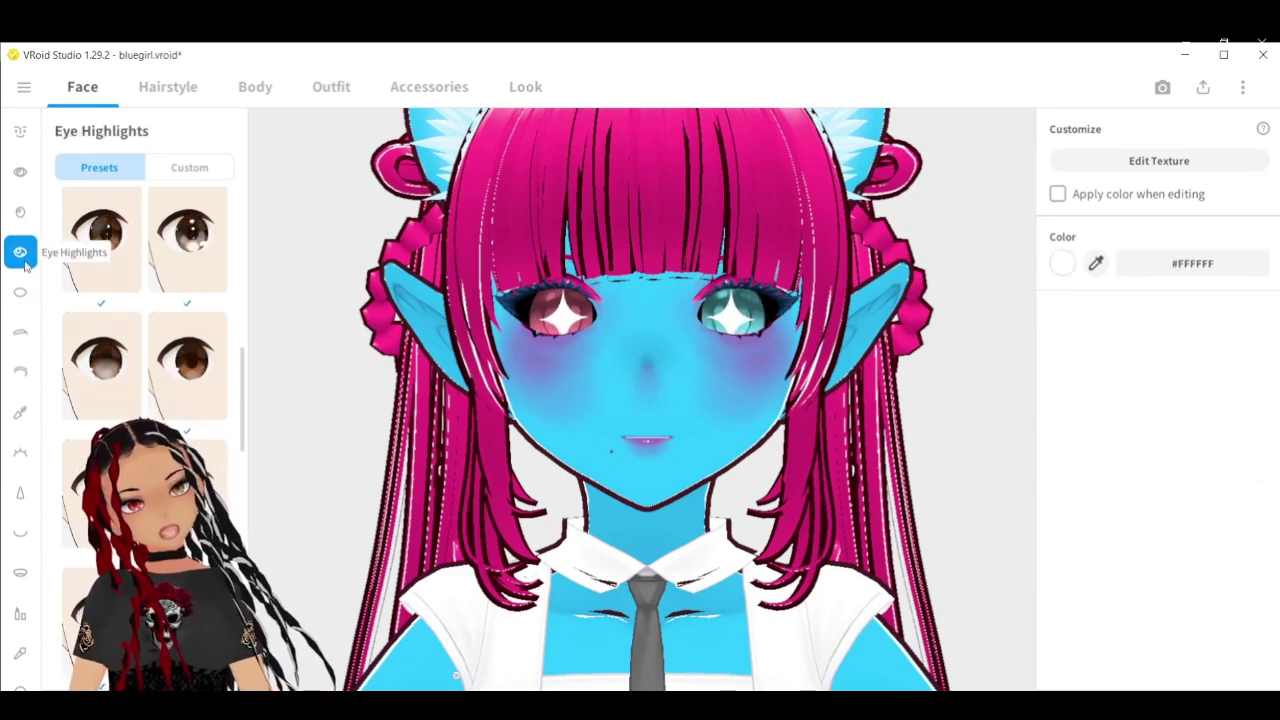
# Step: Set Eye Size X and Y to 1.000, then show the Hairstyle tab's Back hair presets
pyautogui.click(20, 172)
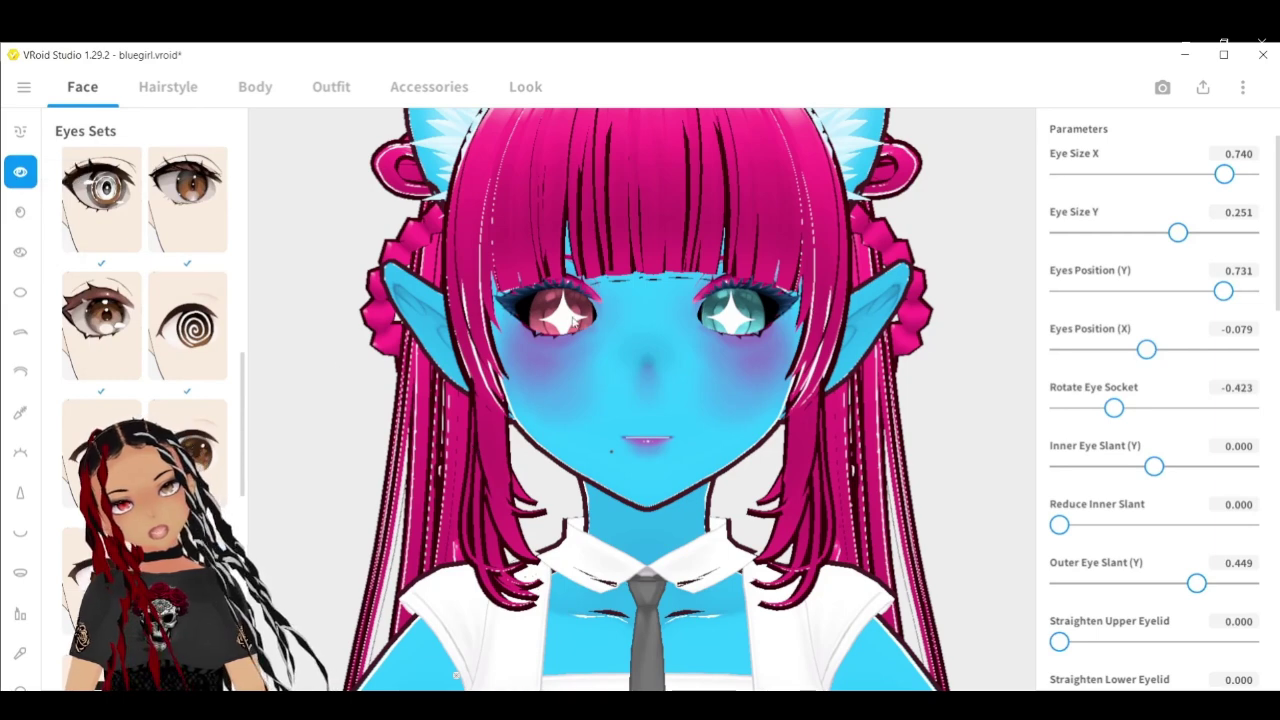
pyautogui.moveTo(1178, 232); pyautogui.dragTo(1255, 233)
pyautogui.moveTo(1224, 174); pyautogui.dragTo(1252, 176)
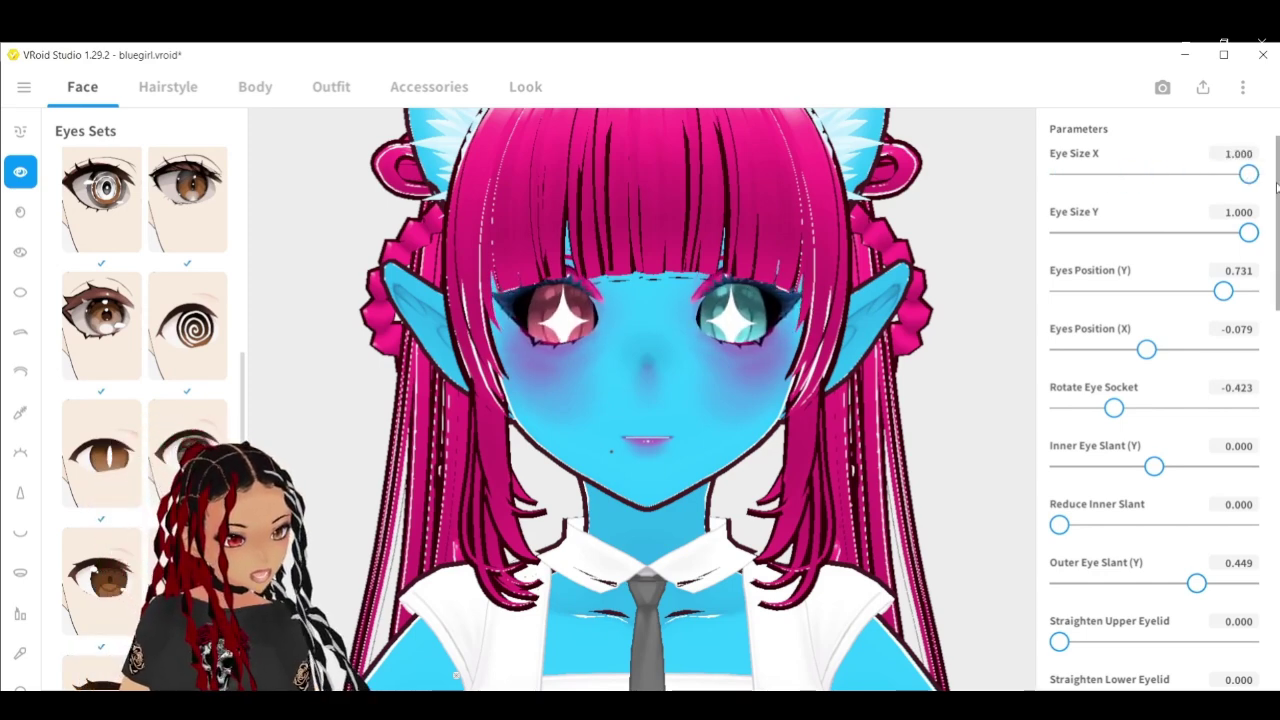
pyautogui.click(175, 87)
pyautogui.click(20, 212)
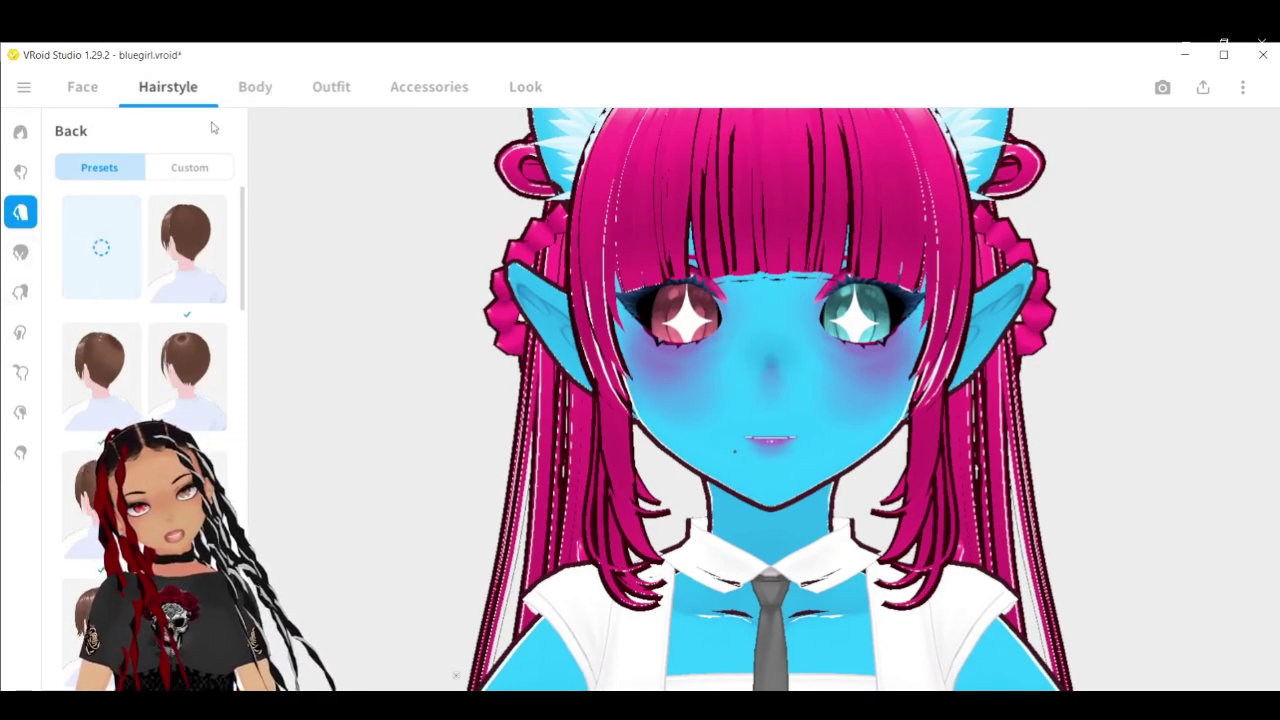
# Step: Check the hair Extensions colours, then view Whole Body settings with skin colour #30CBFF
pyautogui.click(20, 292)
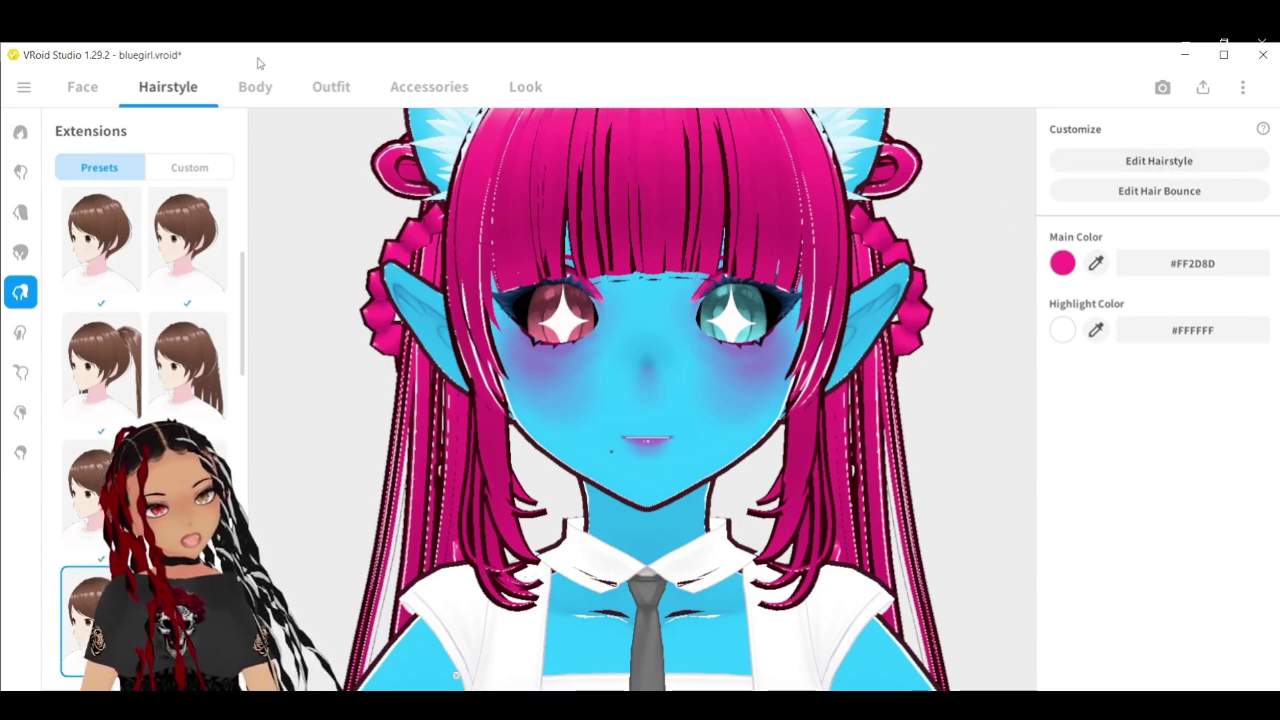
pyautogui.click(276, 88)
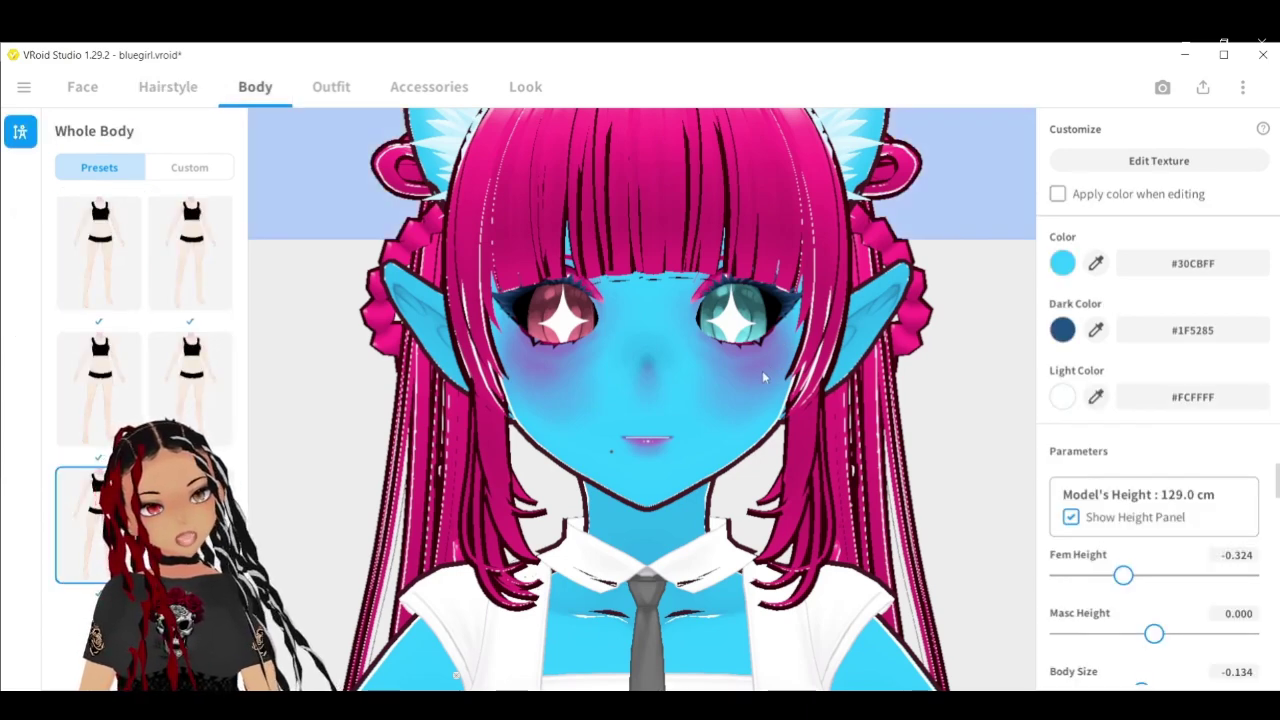
# Step: Try Head Size at 1.000, set it to 0.000 for a 129.0 cm height, and return to Face
pyautogui.scroll(-1, 771, 373)
pyautogui.scroll(-1, 1236, 570)
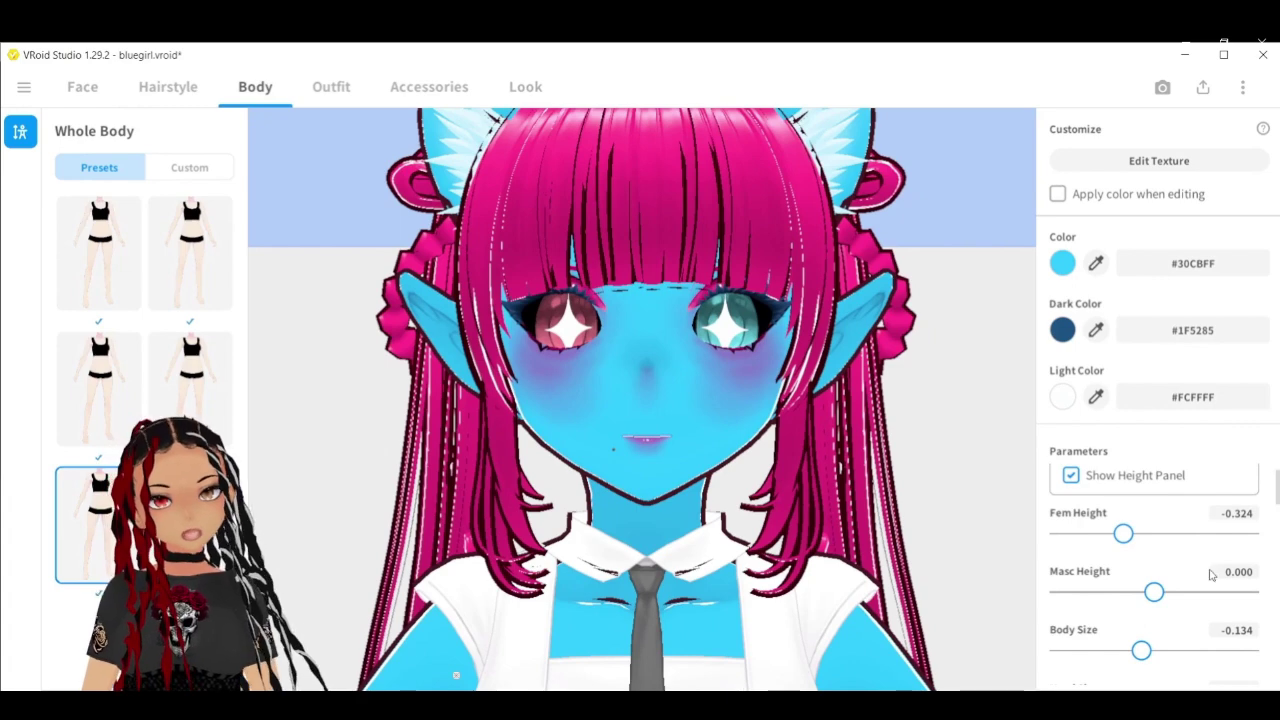
pyautogui.scroll(-2, 1201, 578)
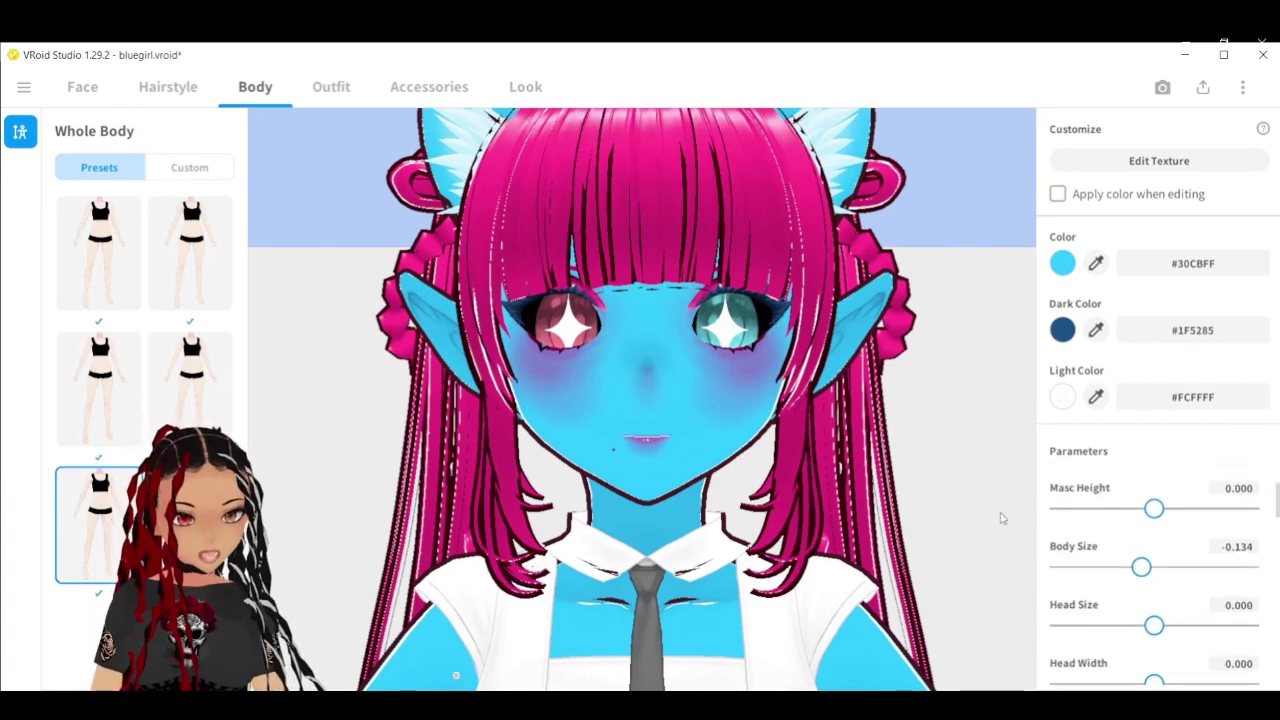
pyautogui.scroll(-5, 745, 460)
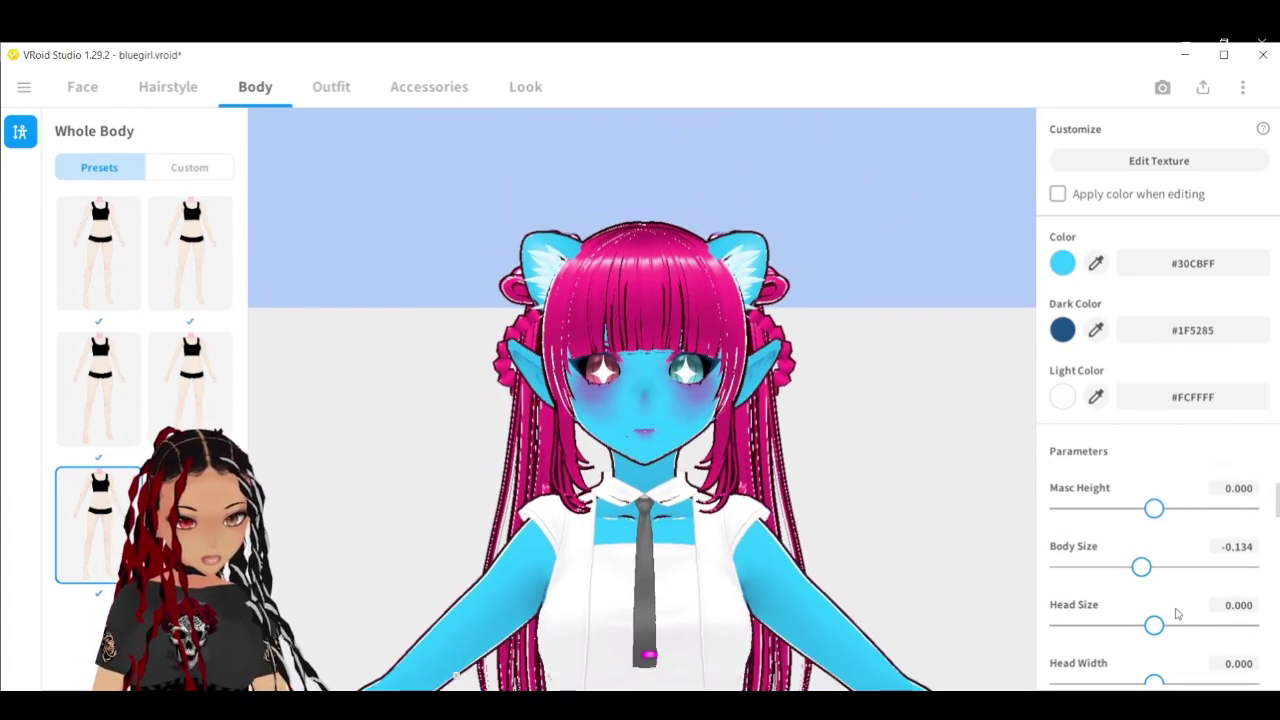
pyautogui.moveTo(1154, 624); pyautogui.dragTo(1227, 625)
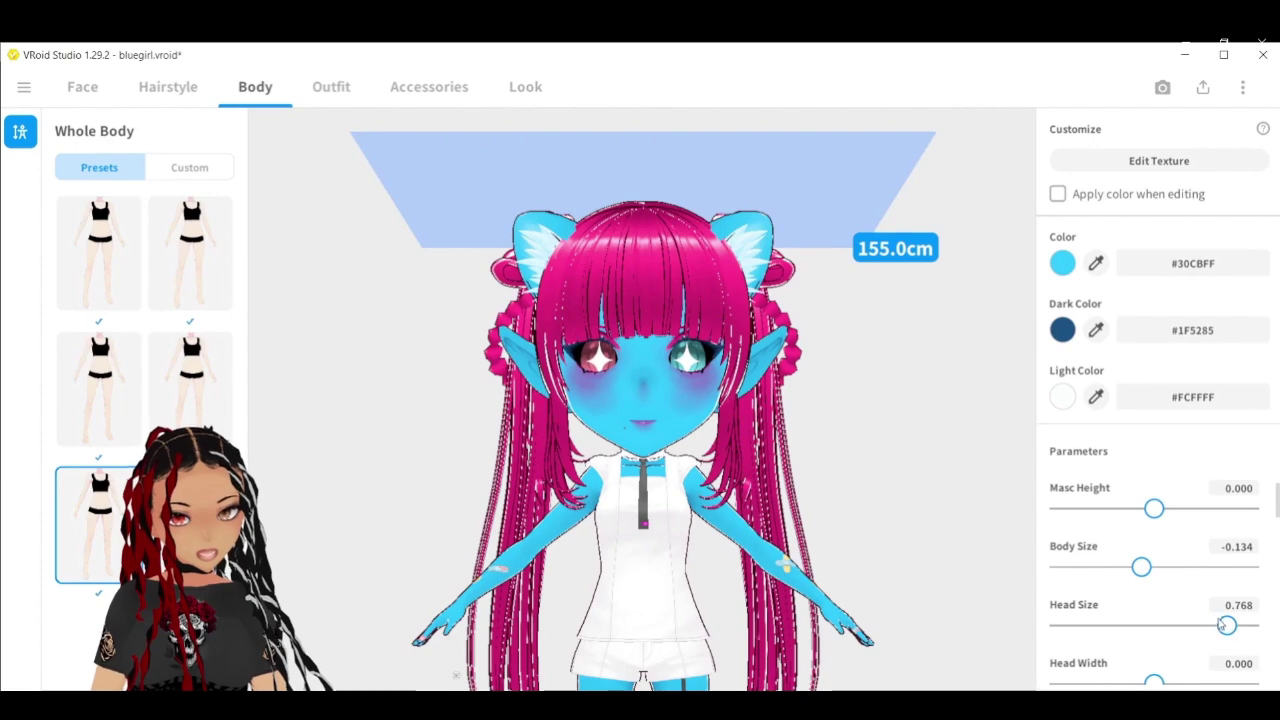
pyautogui.click(1262, 626)
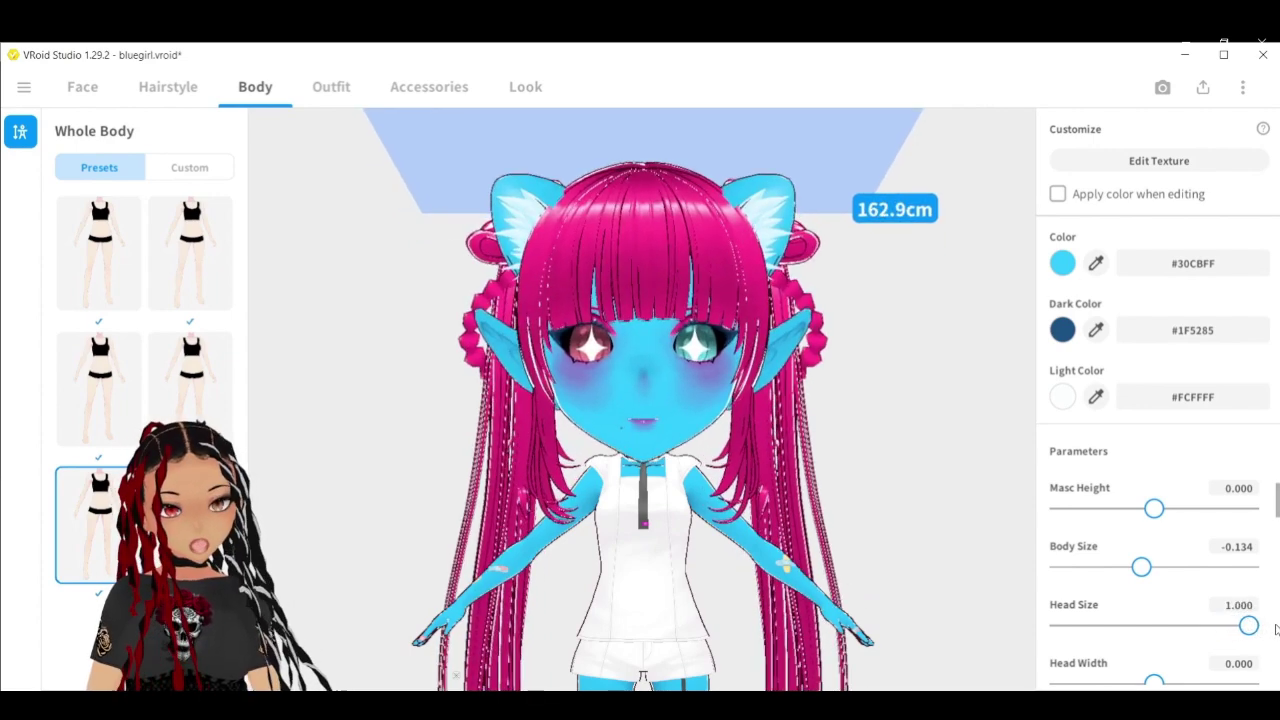
pyautogui.click(1154, 626)
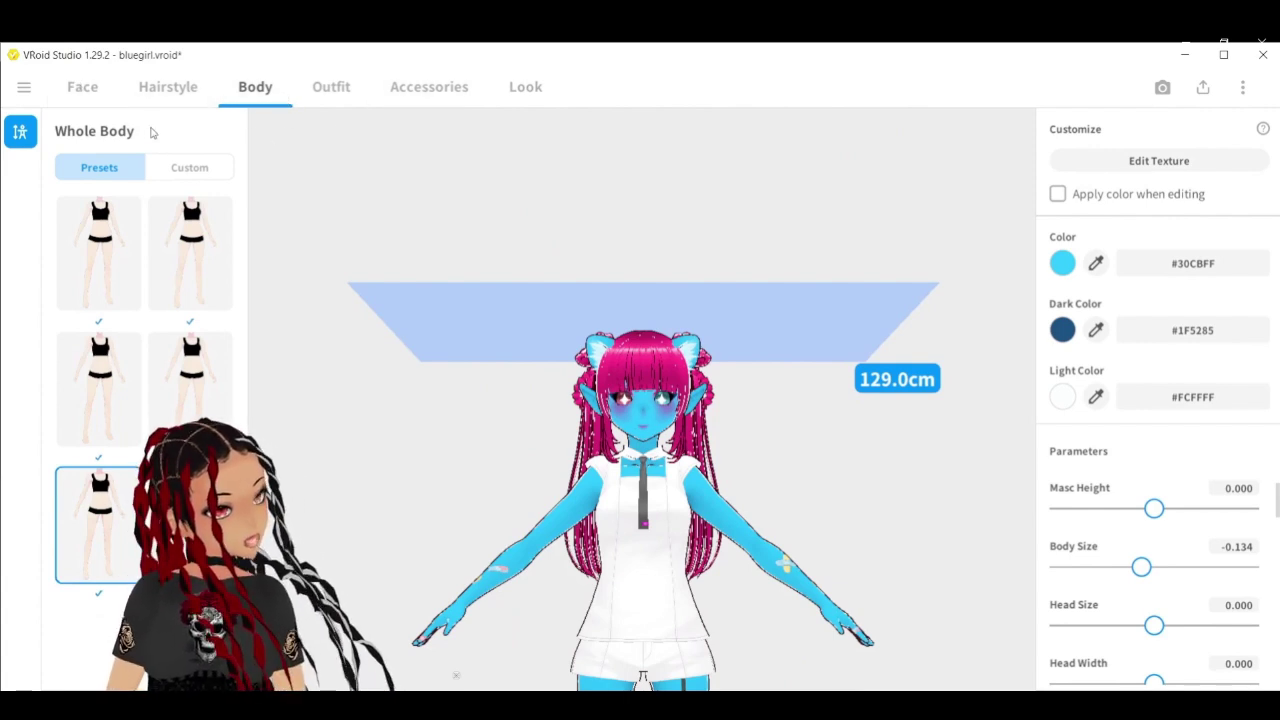
pyautogui.click(84, 88)
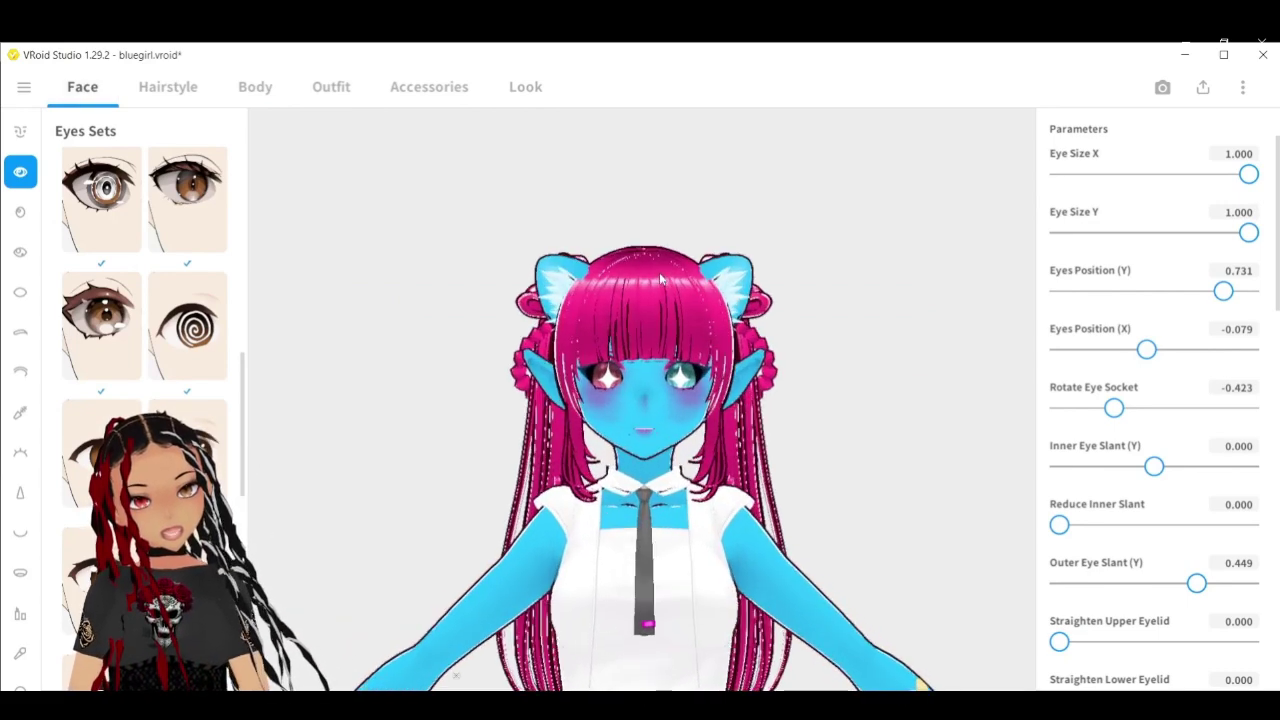
# Step: Show the Outfit Tops options and orbit the model to view the white top
pyautogui.click(331, 87)
pyautogui.click(20, 172)
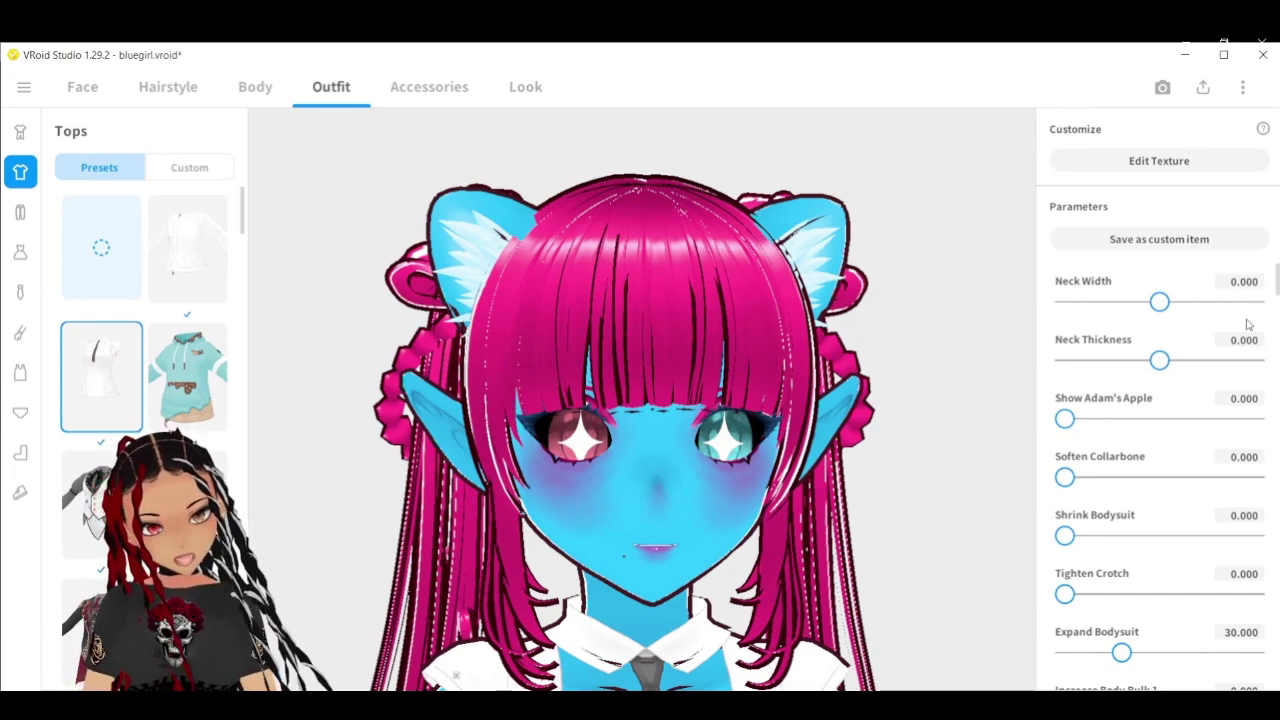
pyautogui.moveTo(876, 442); pyautogui.dragTo(872, 440)
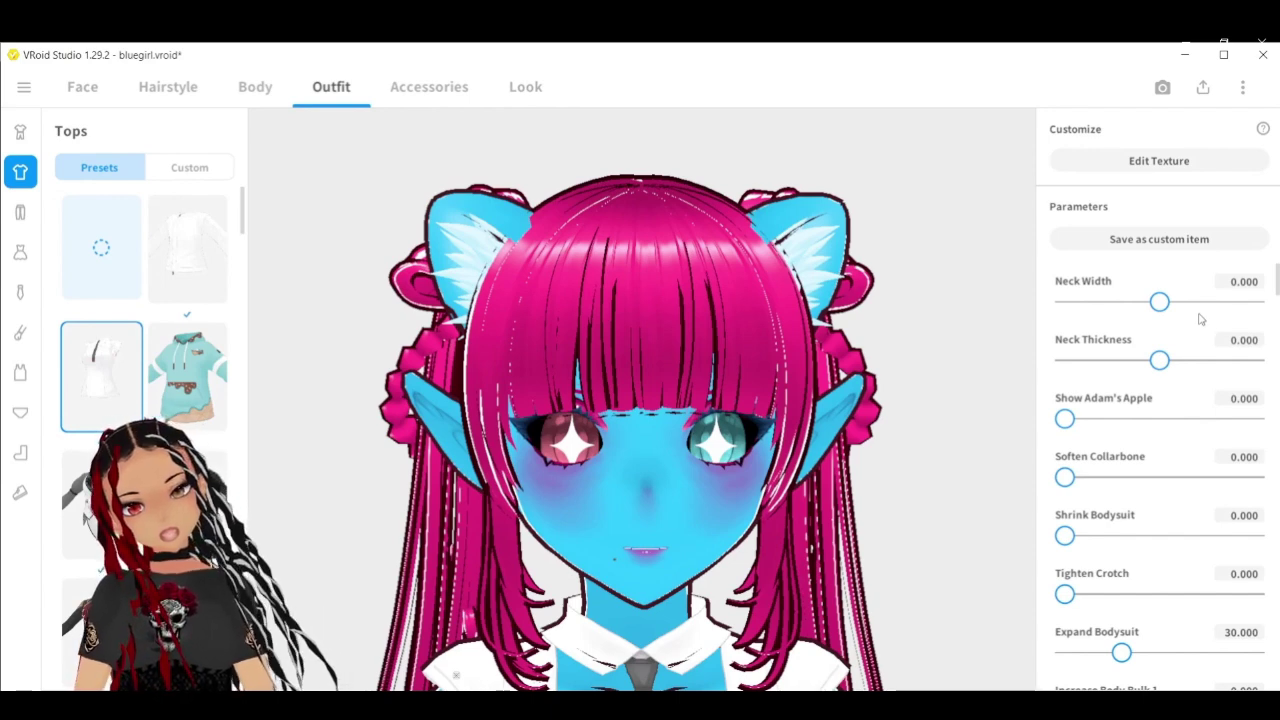
pyautogui.scroll(-2, 1191, 373)
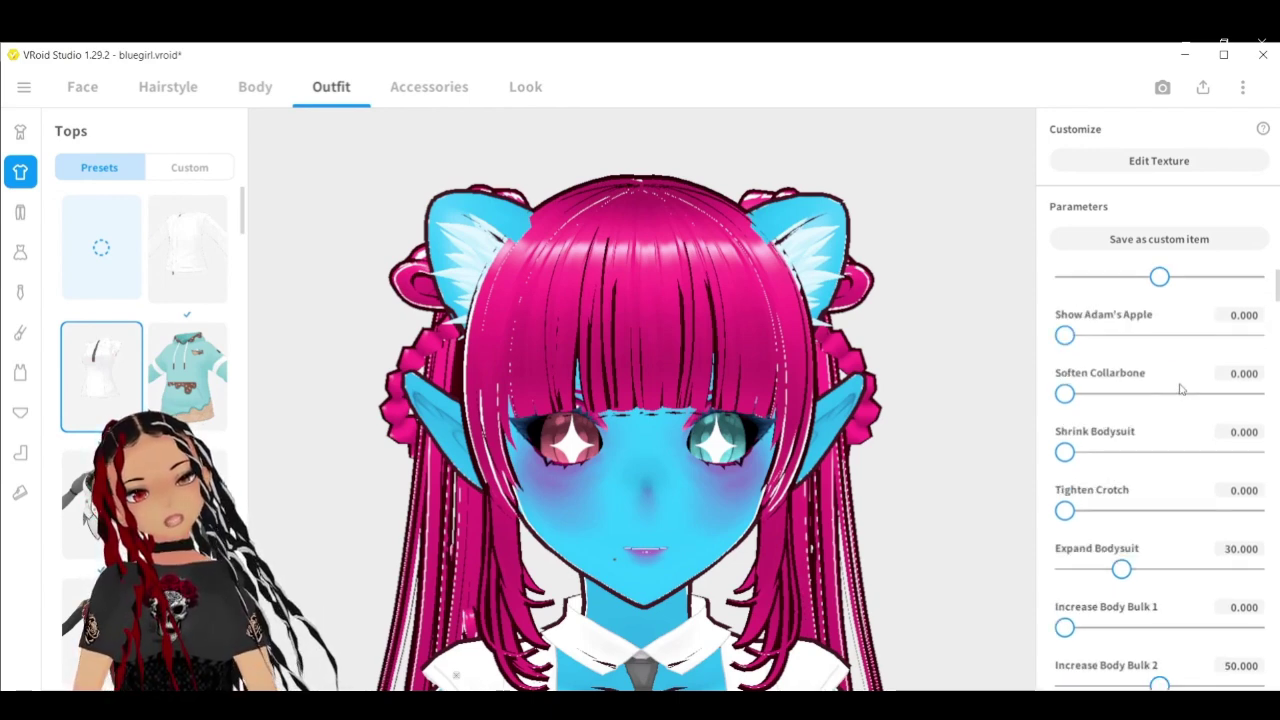
pyautogui.scroll(-3, 1182, 389)
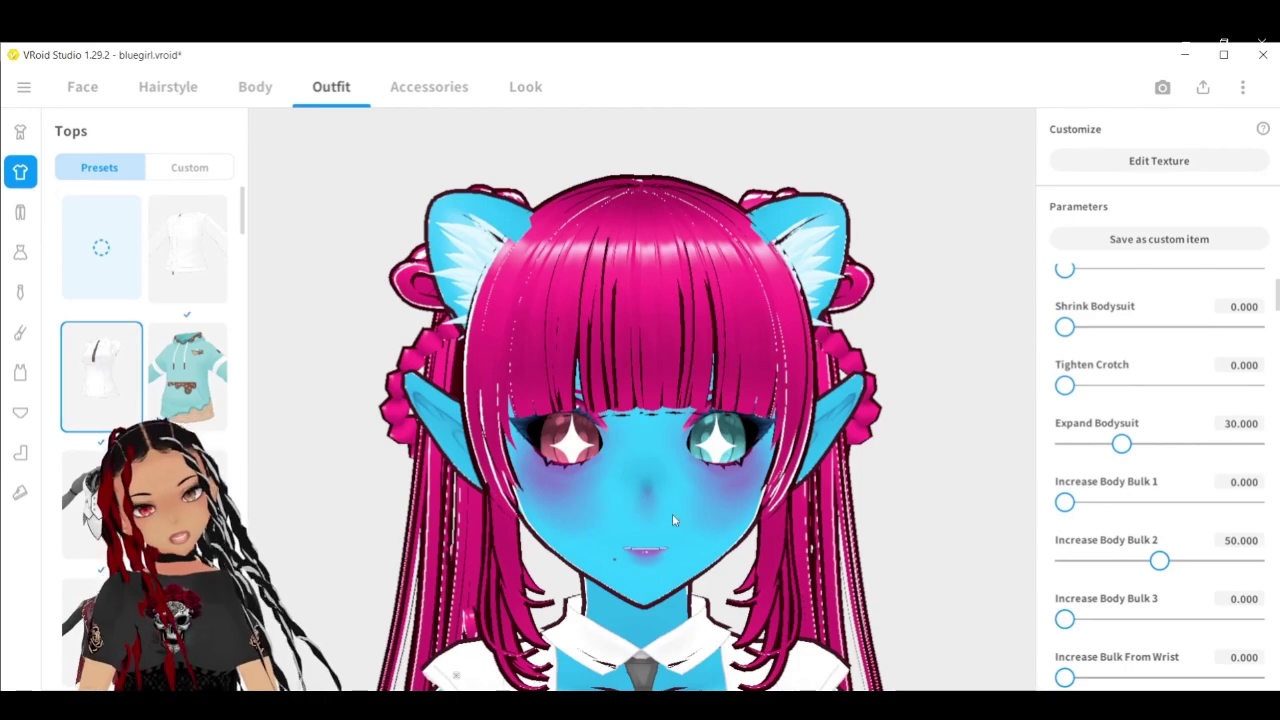
pyautogui.scroll(-4, 1176, 440)
pyautogui.scroll(5, 1172, 445)
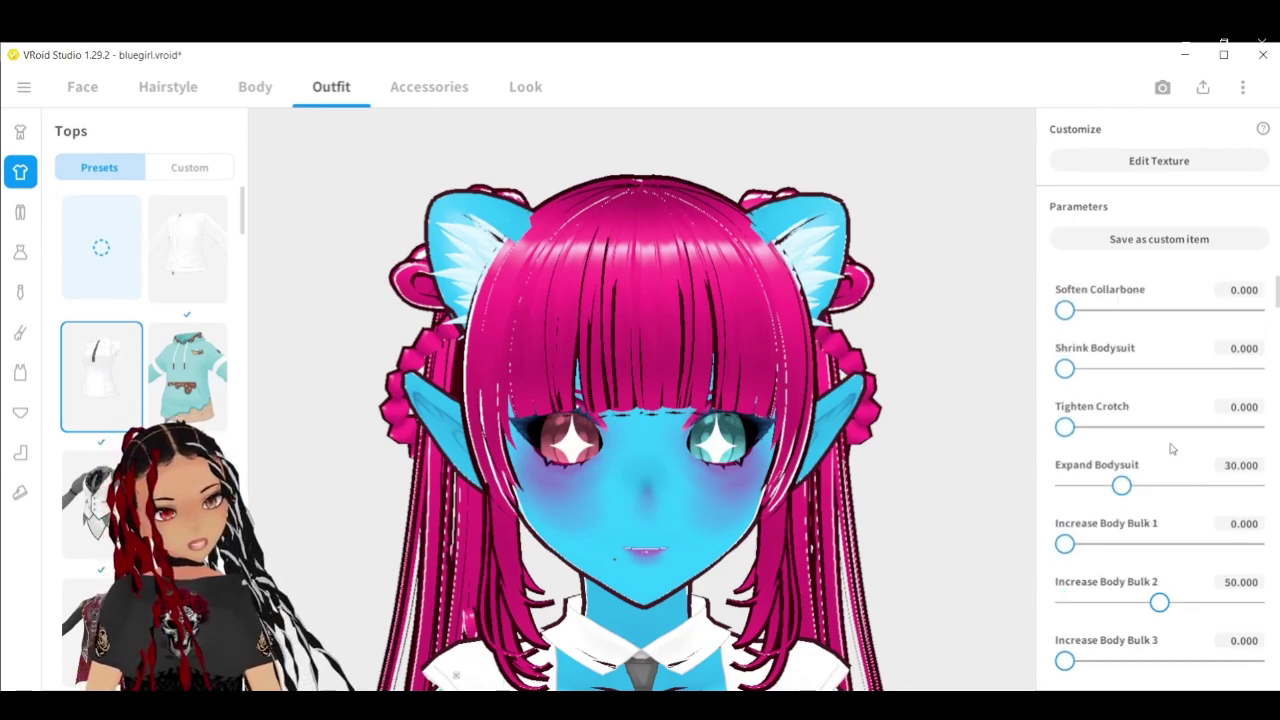
pyautogui.moveTo(745, 450); pyautogui.dragTo(740, 309, button='right')
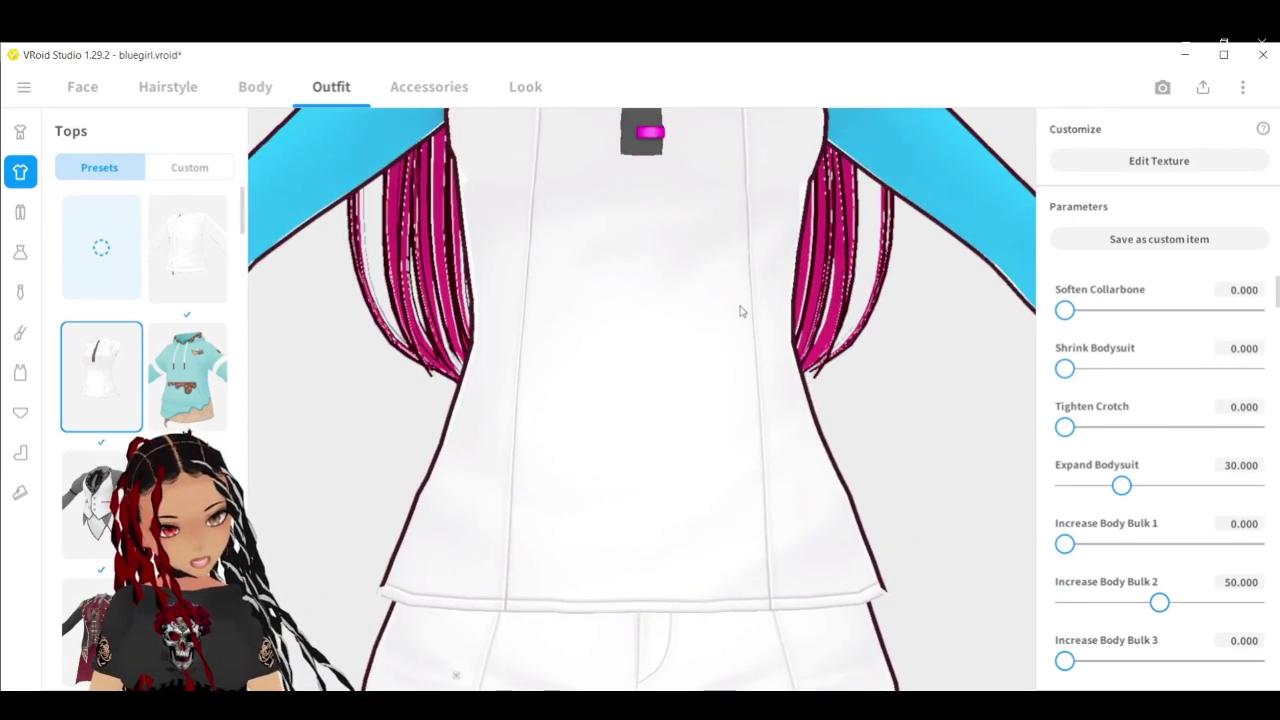
pyautogui.scroll(-2, 741, 313)
pyautogui.scroll(-2, 741, 313)
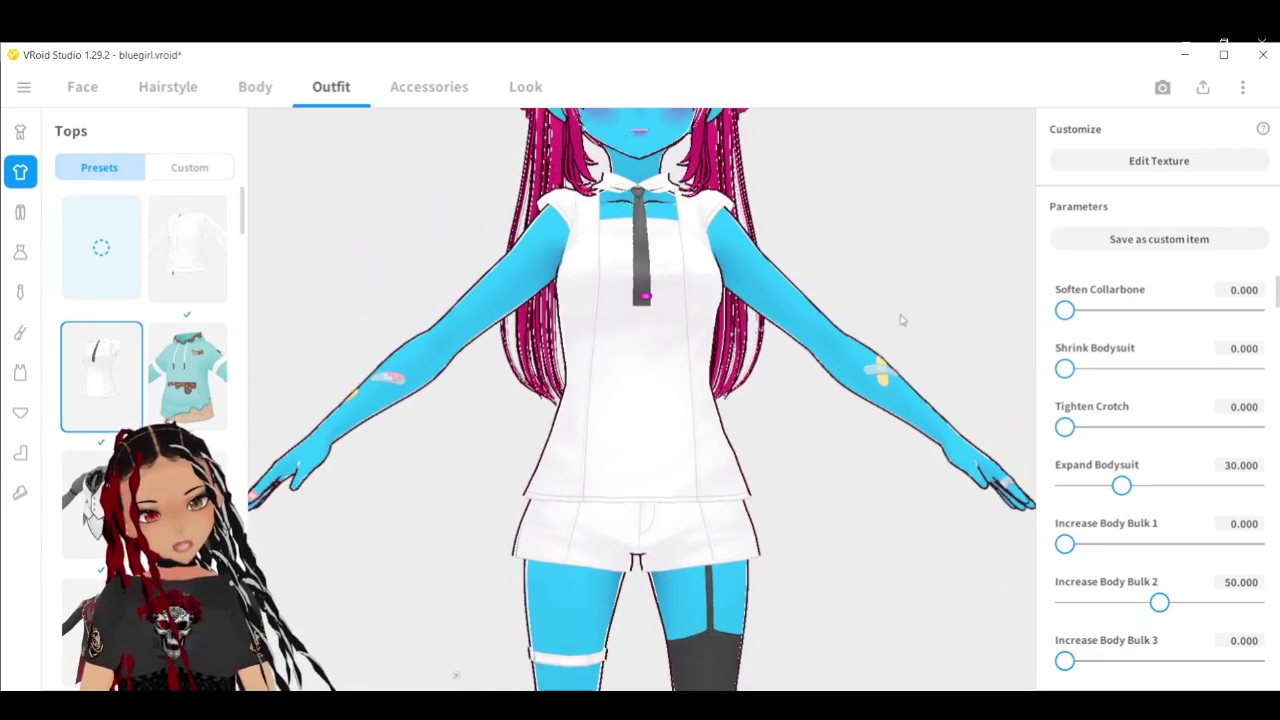
pyautogui.moveTo(897, 427)
pyautogui.mouseDown()
pyautogui.moveTo(850, 430)
pyautogui.moveTo(918, 435)
pyautogui.mouseUp()
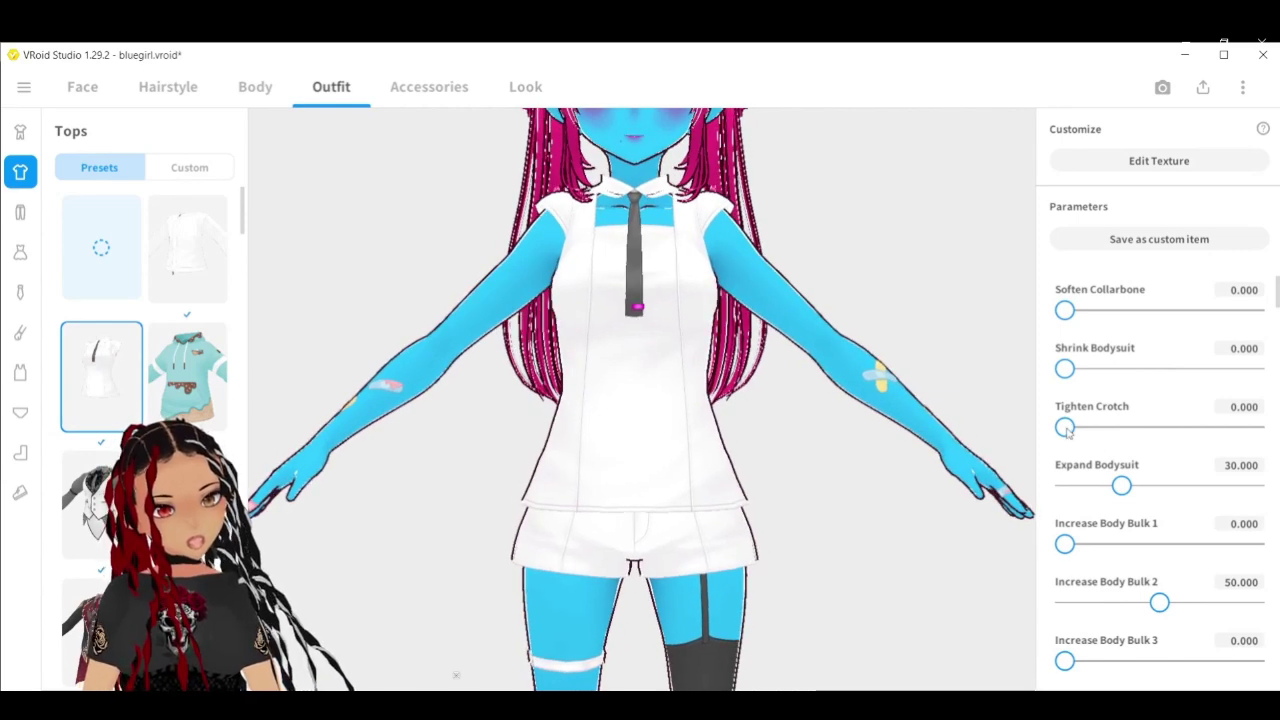
# Step: Set the top's Tighten Crotch to 0 and Expand Bodysuit to 100
pyautogui.moveTo(1093, 435); pyautogui.dragTo(1055, 440)
pyautogui.moveTo(1127, 497); pyautogui.dragTo(1260, 492)
pyautogui.moveTo(652, 374); pyautogui.dragTo(722, 383)
pyautogui.scroll(3, 1085, 383)
pyautogui.scroll(1, 1088, 365)
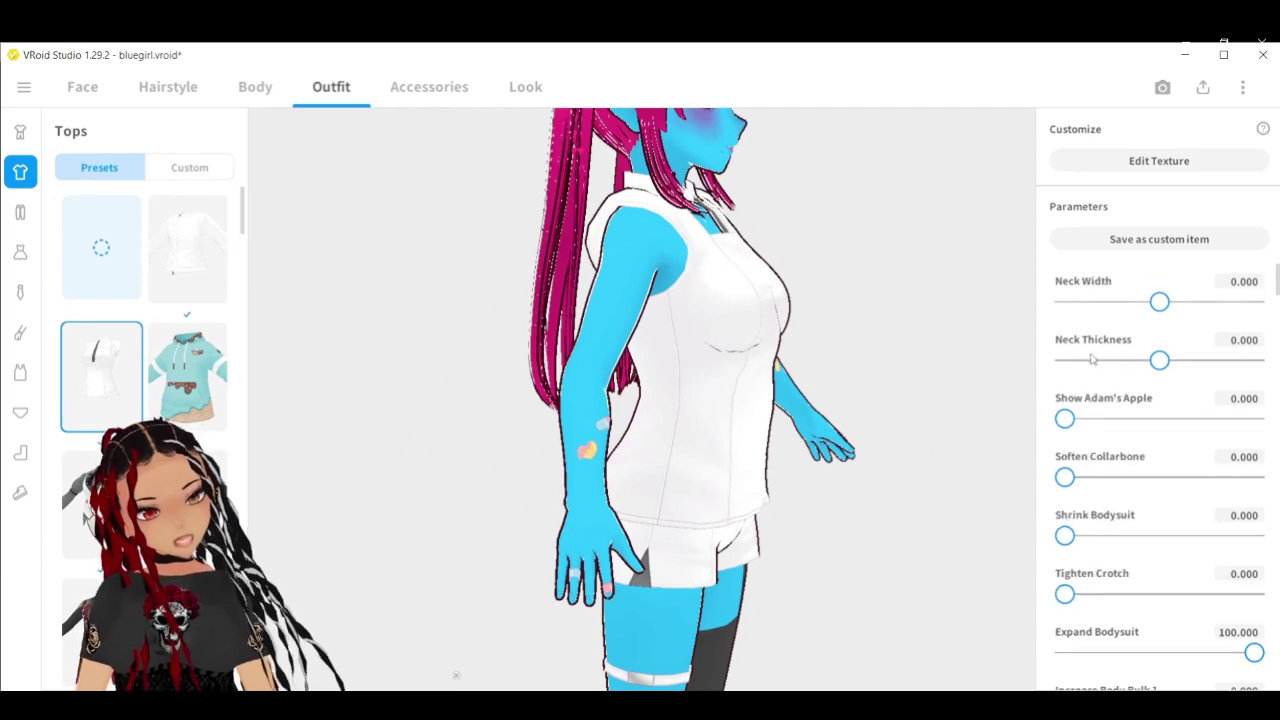
pyautogui.moveTo(1158, 304); pyautogui.dragTo(1262, 304)
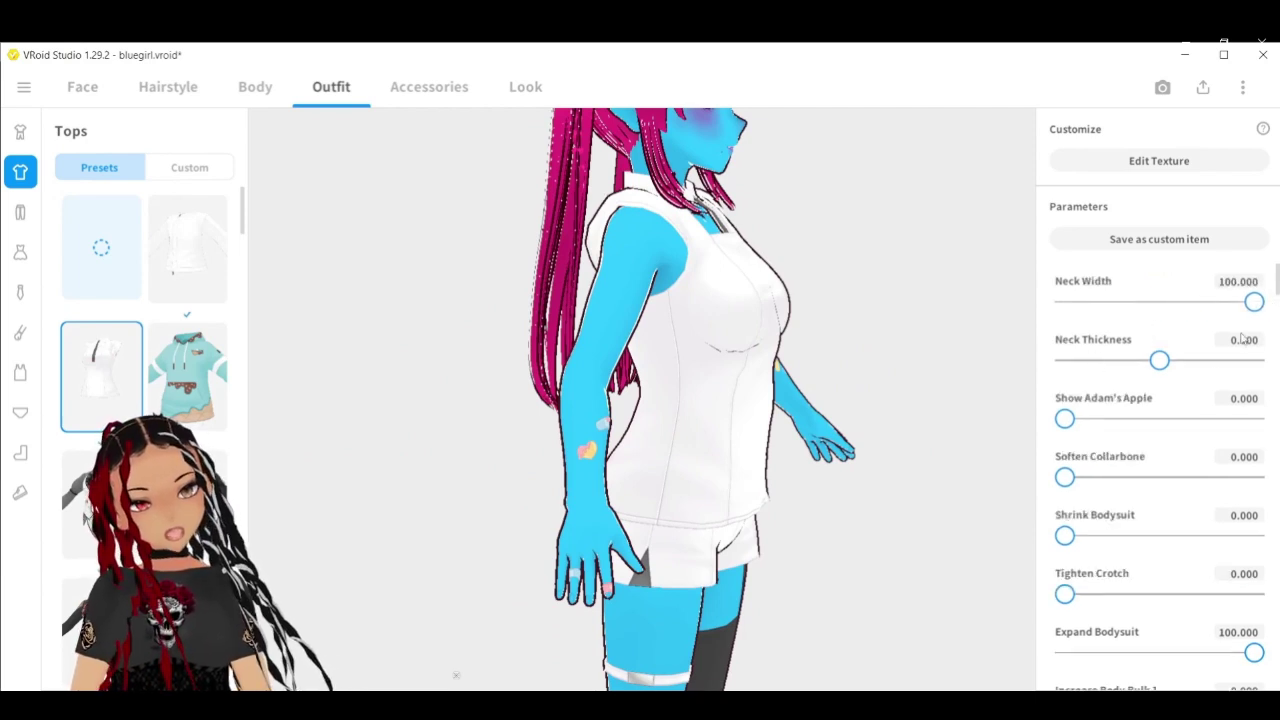
pyautogui.scroll(-5, 1155, 480)
# Step: Try raising Increase Body Bulk 2 and Body Bulk 1, then undo the Body Bulk 1 change
pyautogui.moveTo(1160, 519); pyautogui.dragTo(1265, 519)
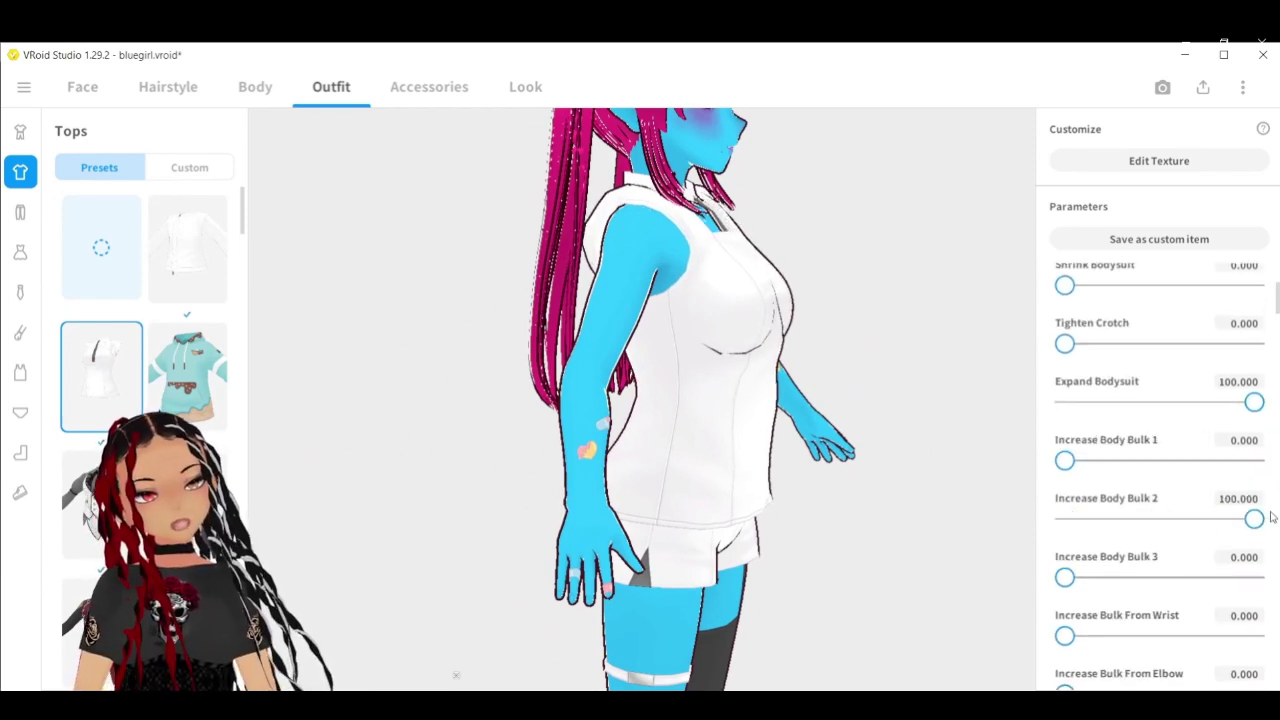
pyautogui.moveTo(1064, 459); pyautogui.dragTo(1273, 461)
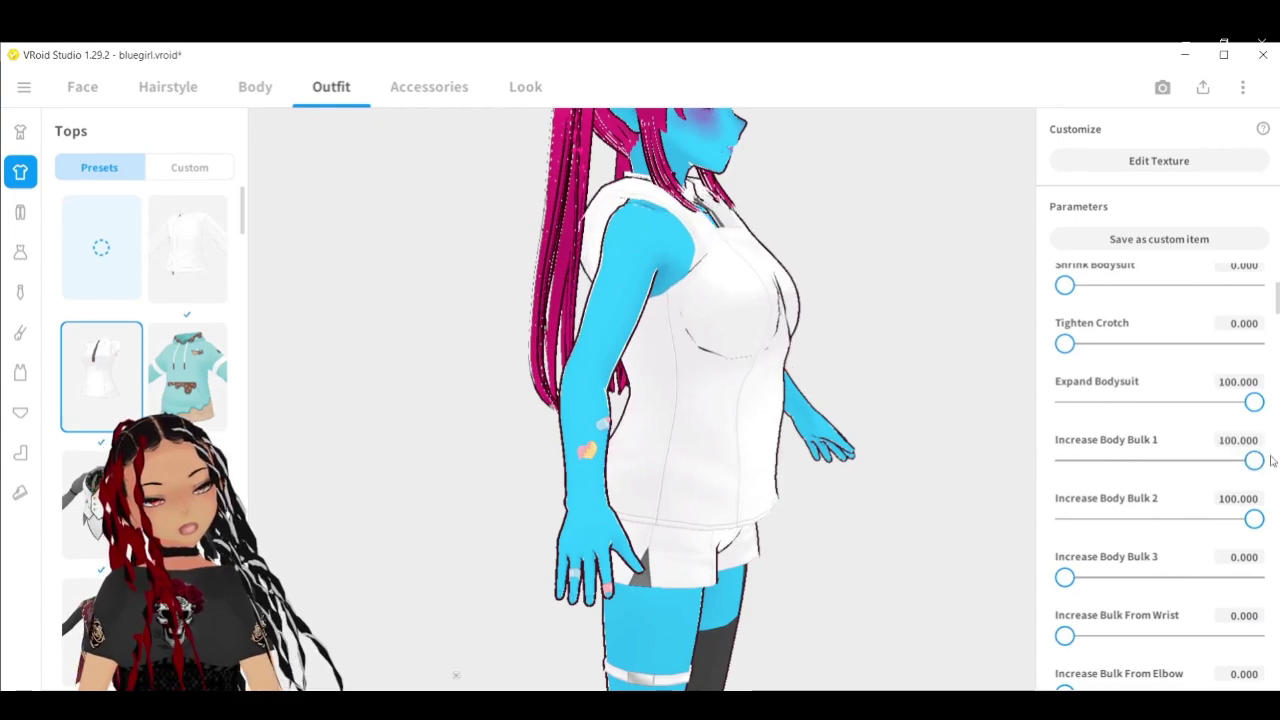
pyautogui.moveTo(908, 421); pyautogui.dragTo(873, 419)
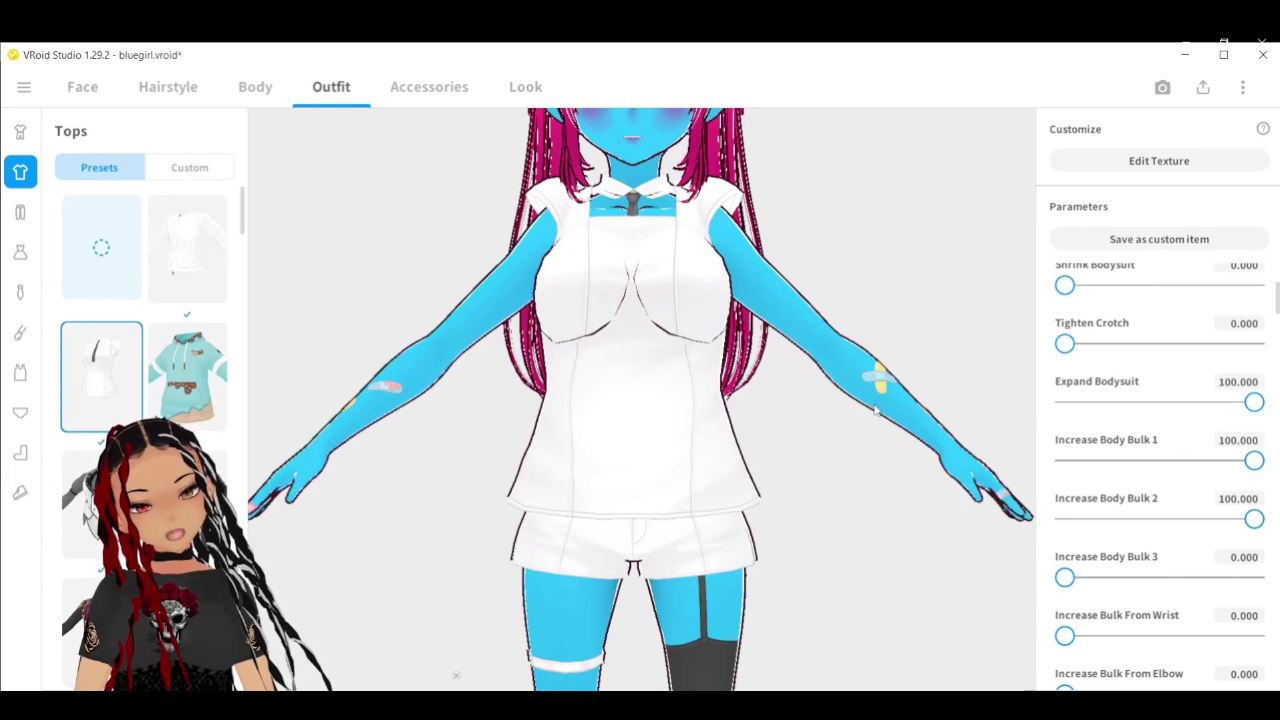
pyautogui.hotkey('ctrl', 'z')
pyautogui.hotkey('ctrl', 'z')
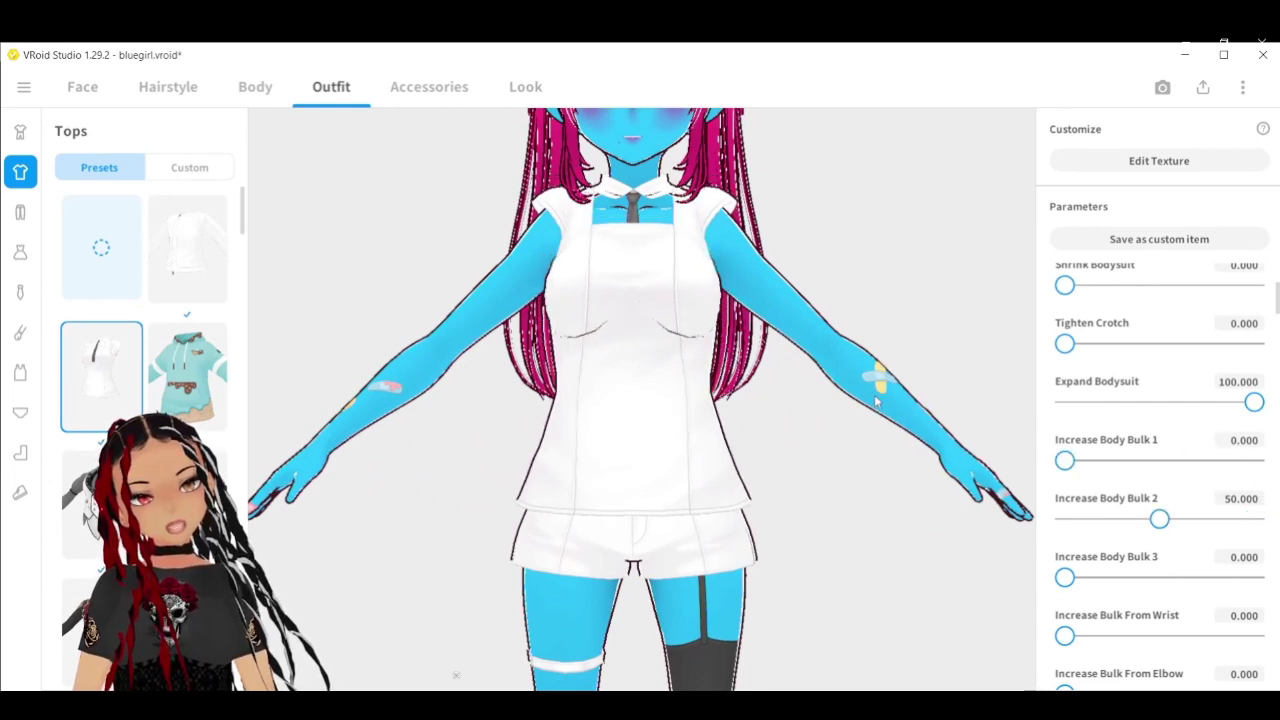
pyautogui.click(18, 216)
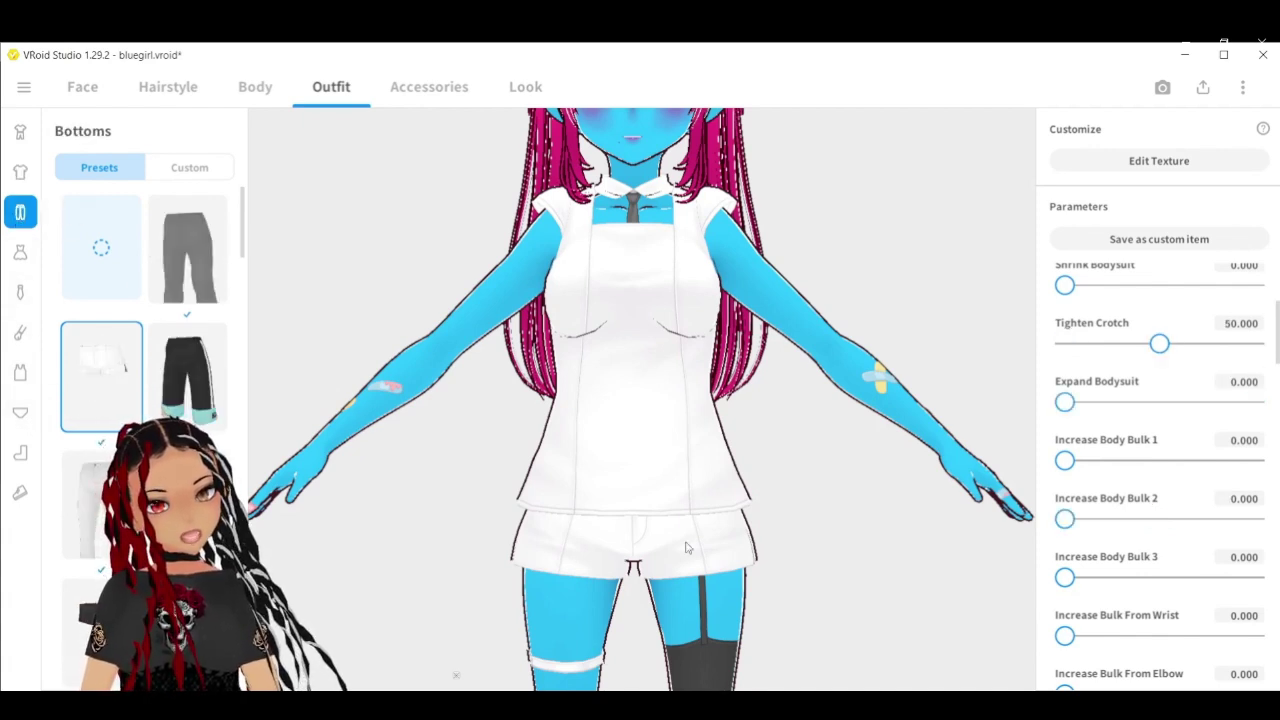
# Step: Raise the white shorts' Increase Body Bulk 2 and Body Bulk 3 to 100.000
pyautogui.scroll(4, 1159, 343)
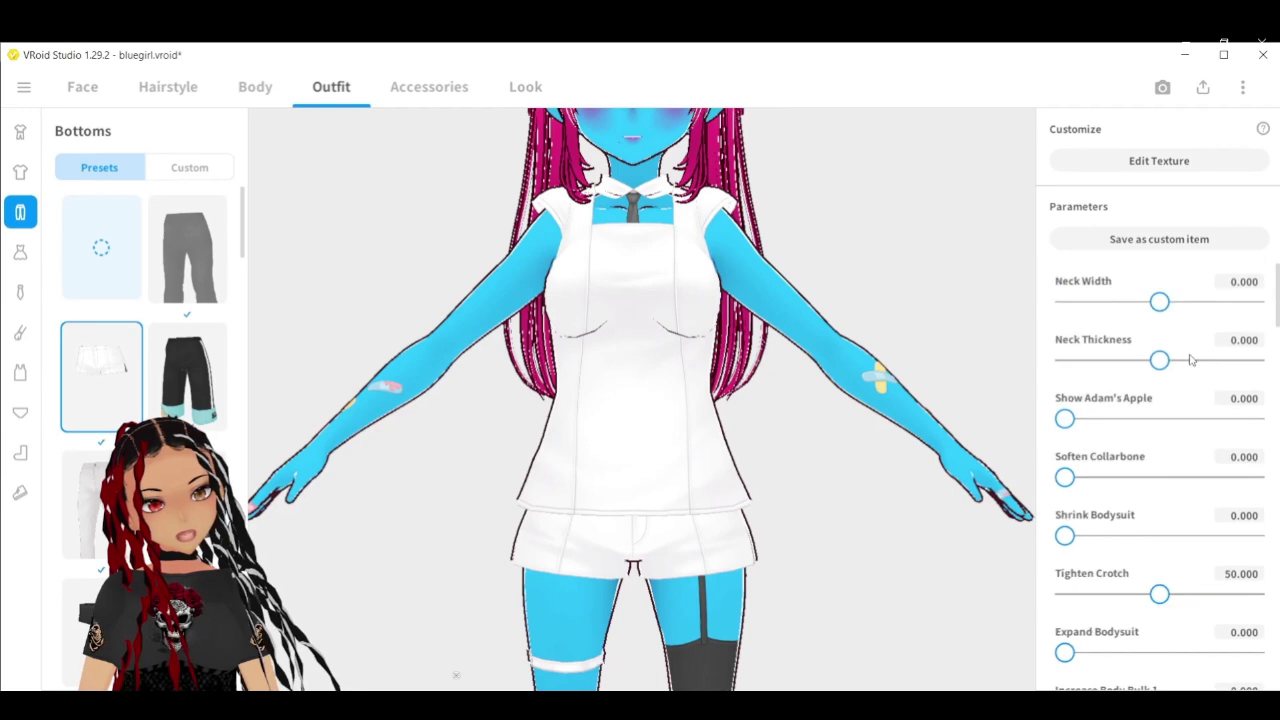
pyautogui.scroll(-4, 1214, 526)
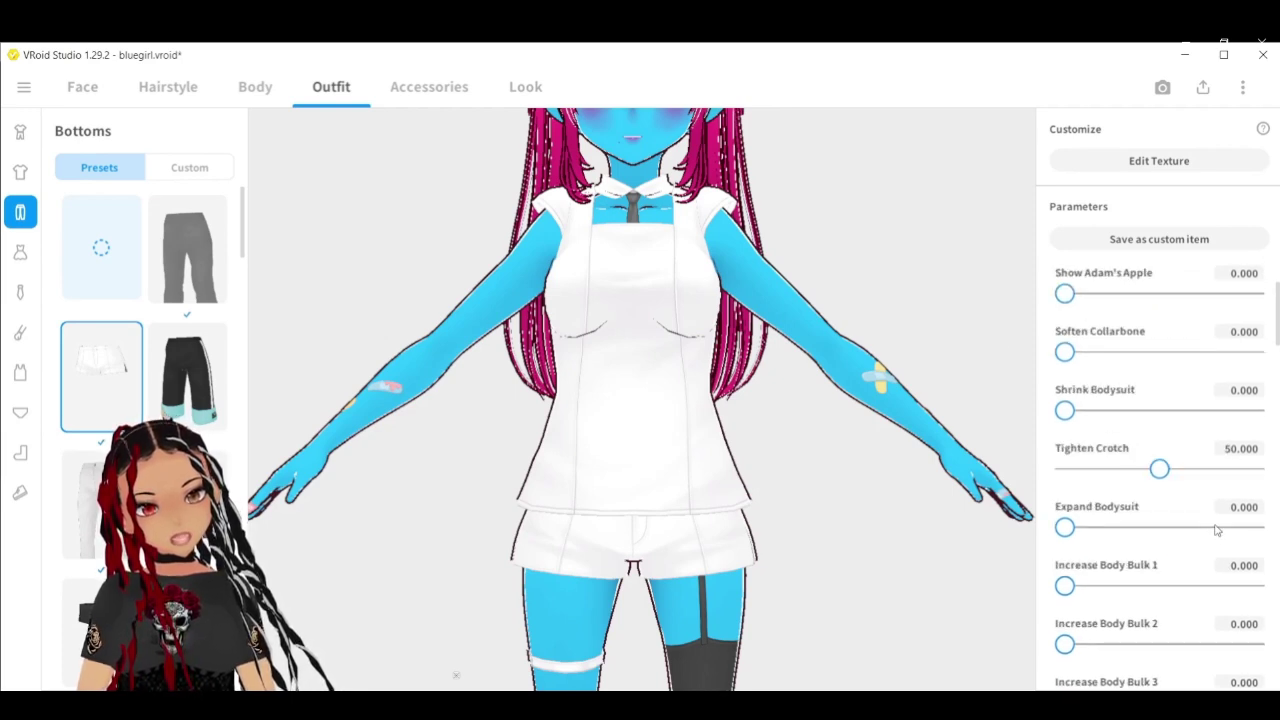
pyautogui.scroll(-4, 1210, 515)
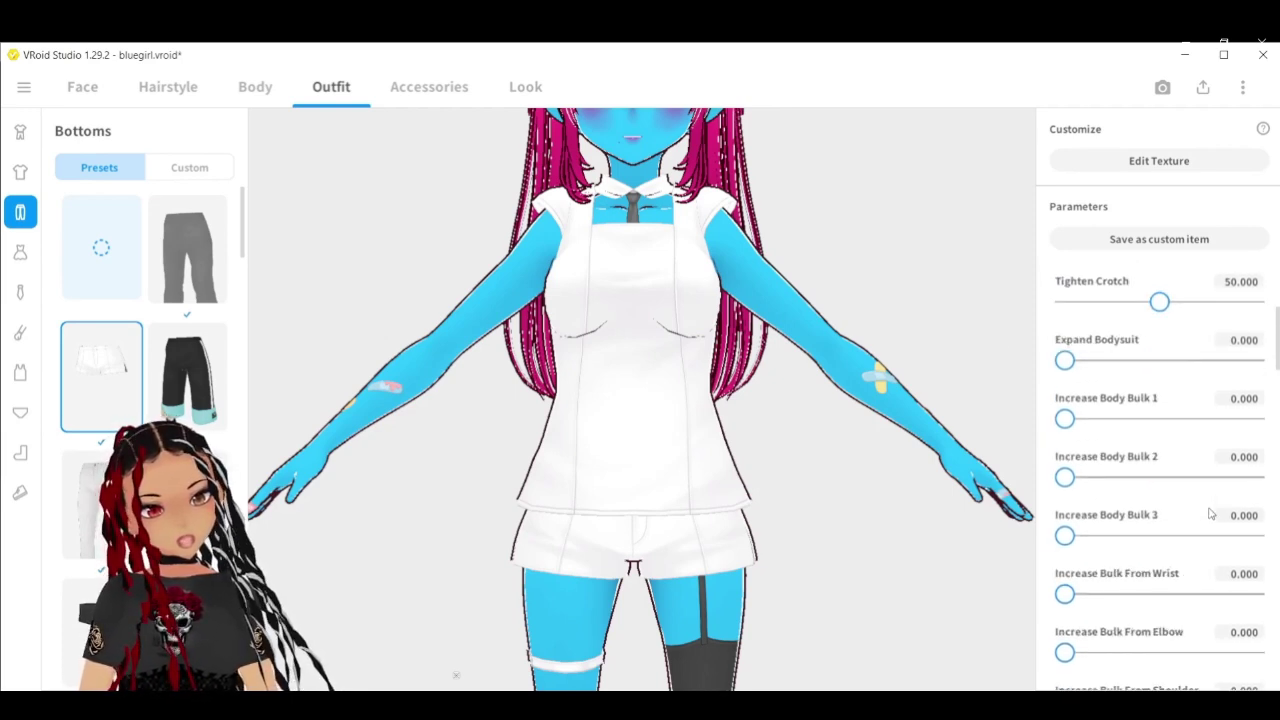
pyautogui.moveTo(1135, 362); pyautogui.dragTo(1262, 371)
pyautogui.moveTo(1063, 410); pyautogui.dragTo(1254, 410)
pyautogui.moveTo(520, 405); pyautogui.dragTo(792, 409)
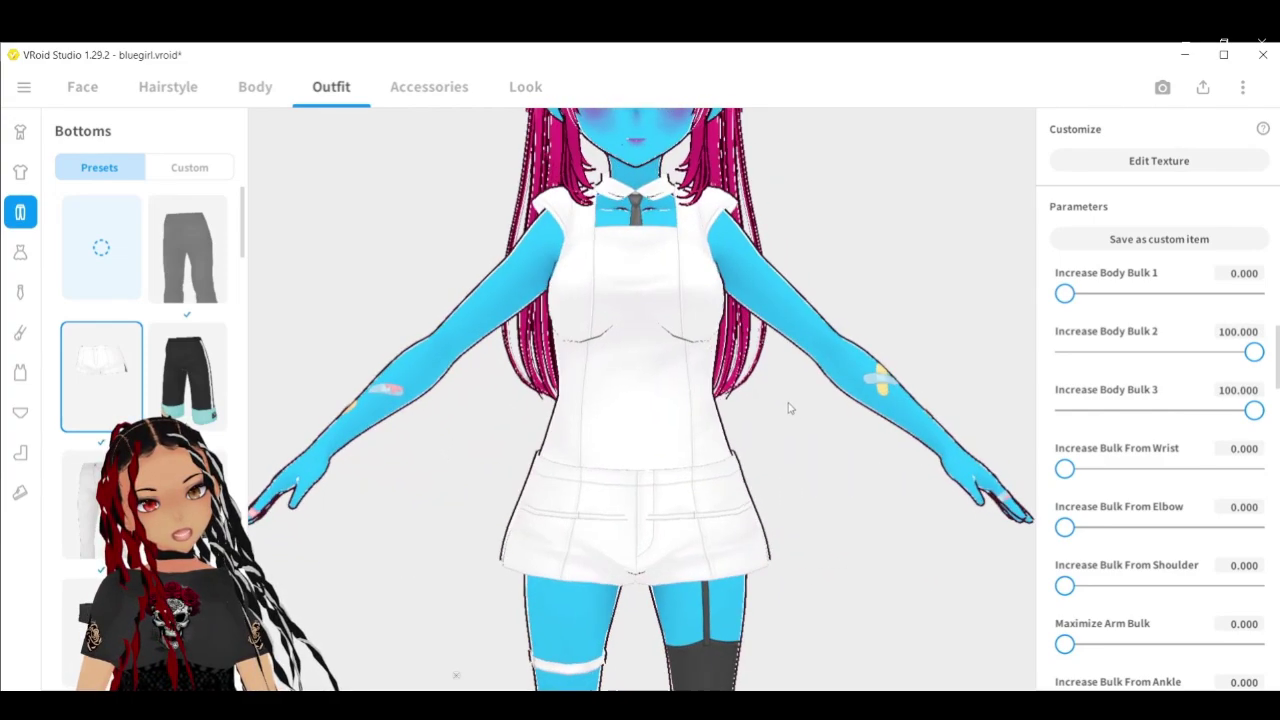
pyautogui.scroll(-3, 1171, 546)
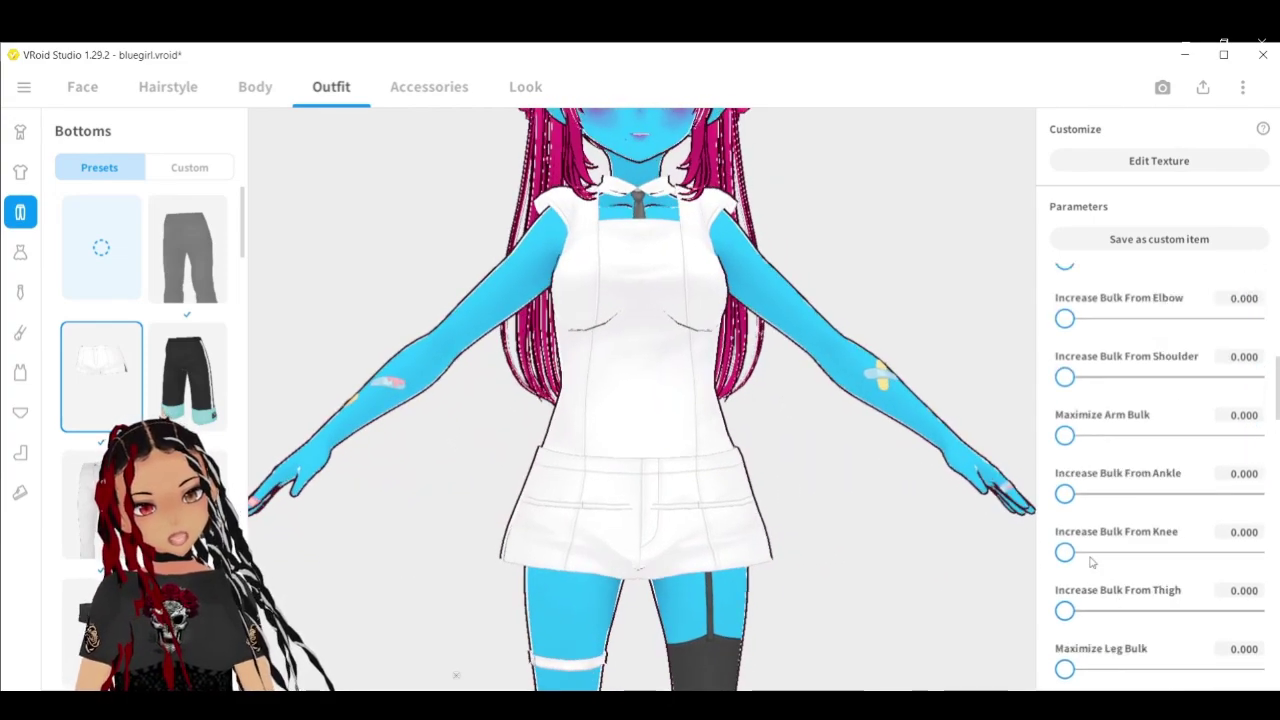
pyautogui.scroll(-2, 1100, 560)
pyautogui.scroll(1, 1100, 560)
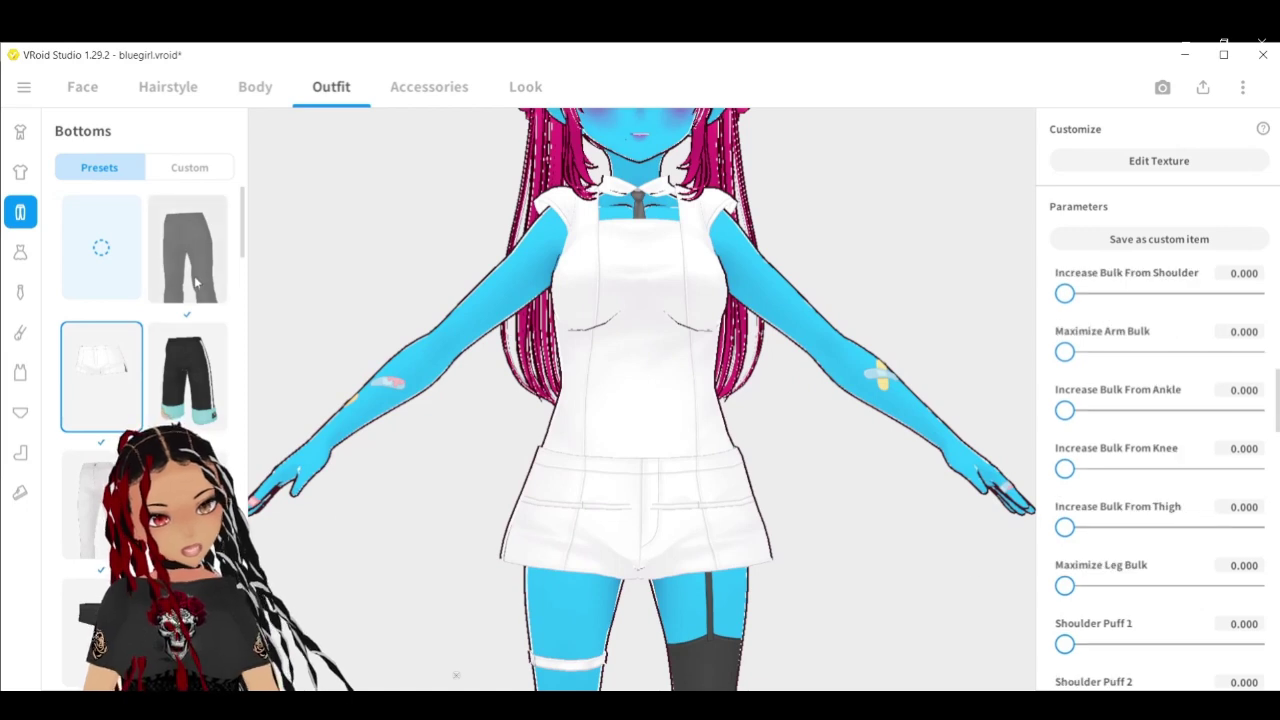
# Step: Put on the peach cropped jacket and max its Sleeve Thickness, Shoulder Tip and shoulder padding
pyautogui.click(21, 174)
pyautogui.scroll(-3, 221, 457)
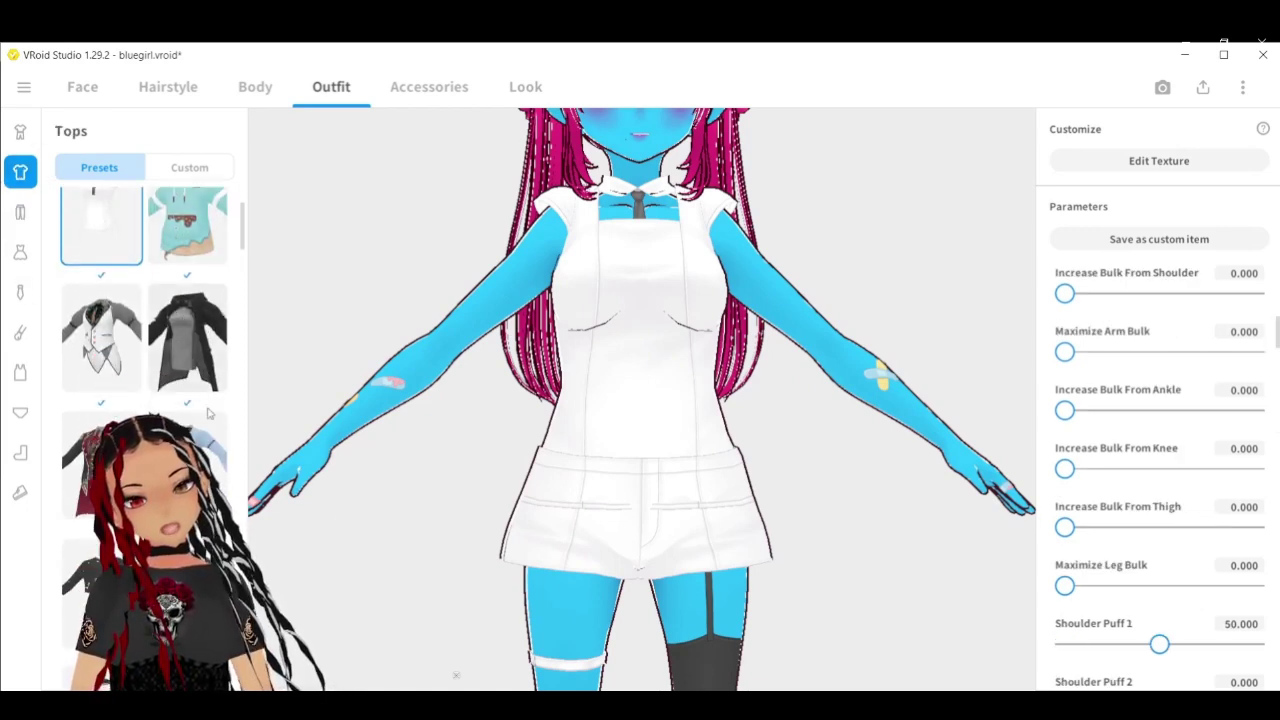
pyautogui.scroll(-2, 110, 360)
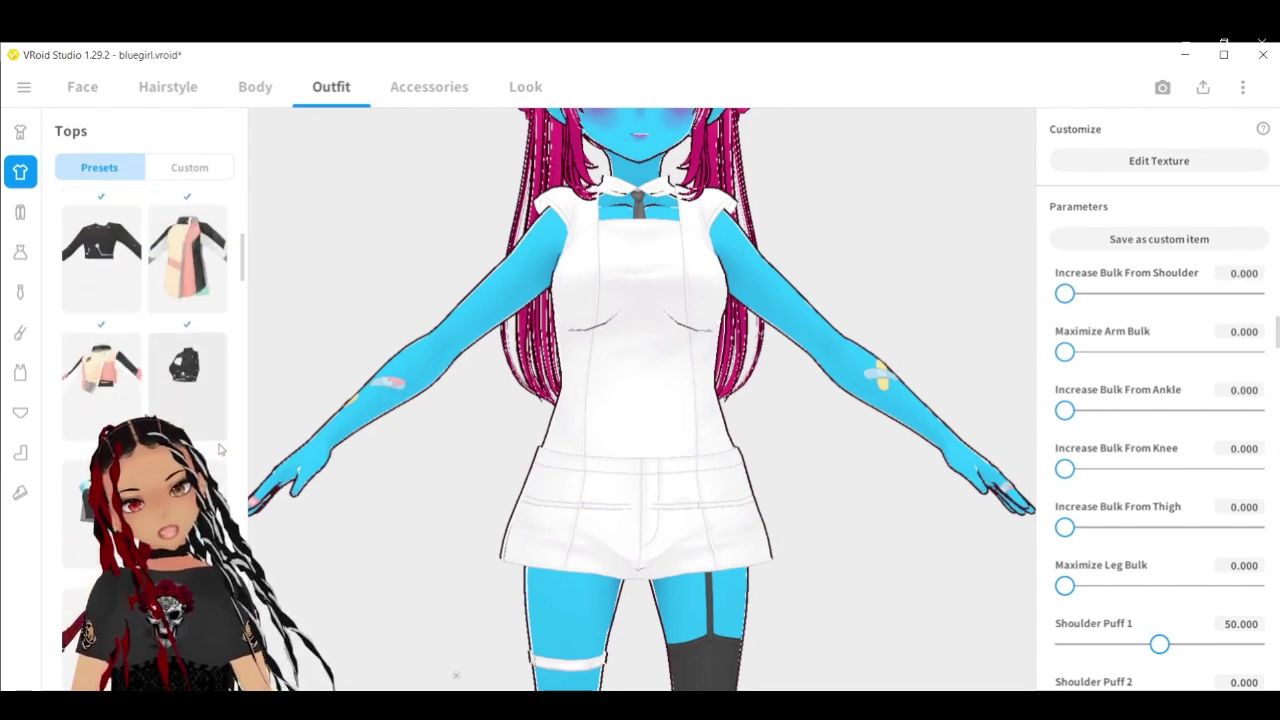
pyautogui.click(110, 362)
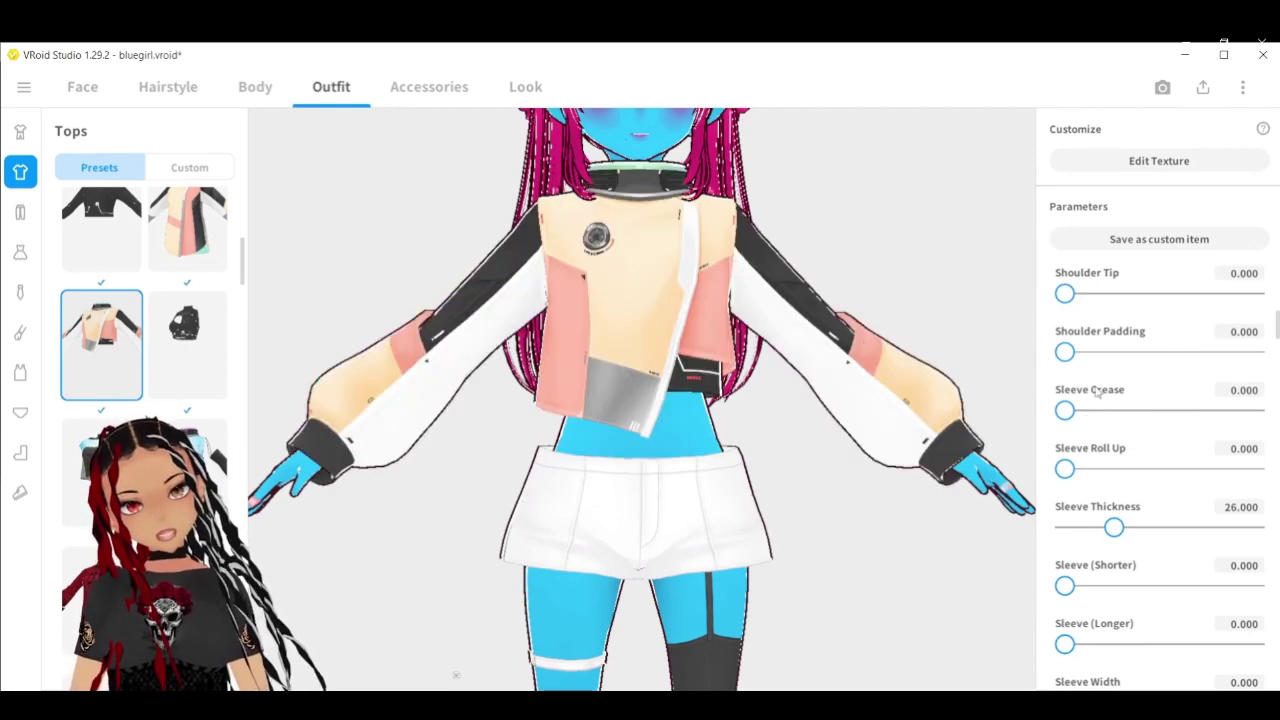
pyautogui.moveTo(1114, 527); pyautogui.dragTo(1258, 527)
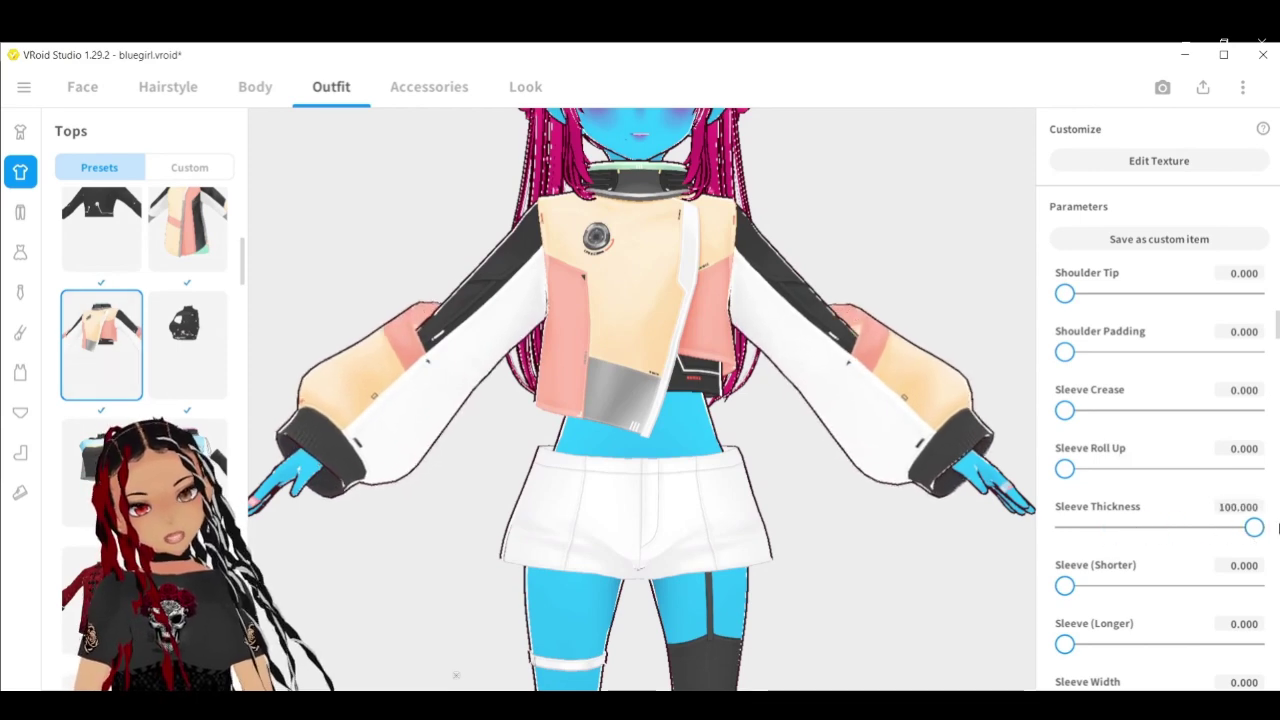
pyautogui.scroll(-3, 772, 500)
pyautogui.moveTo(772, 526); pyautogui.dragTo(756, 530)
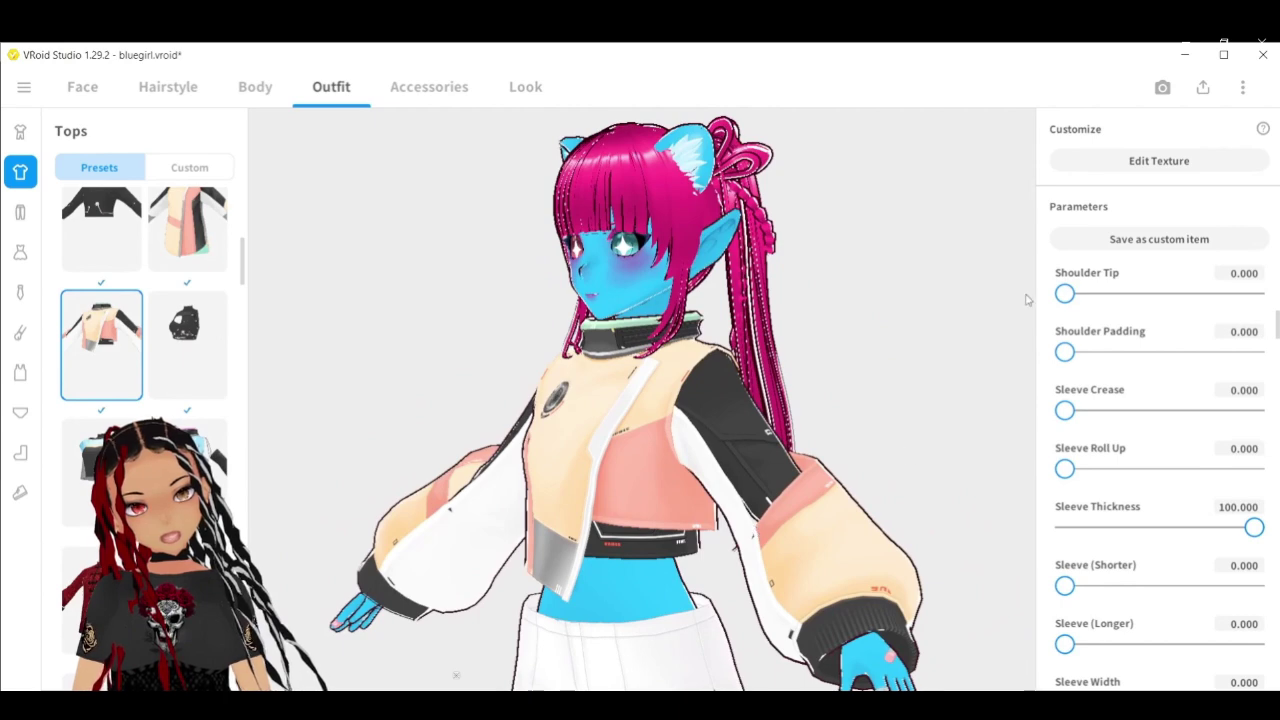
pyautogui.moveTo(1066, 293); pyautogui.dragTo(1262, 296)
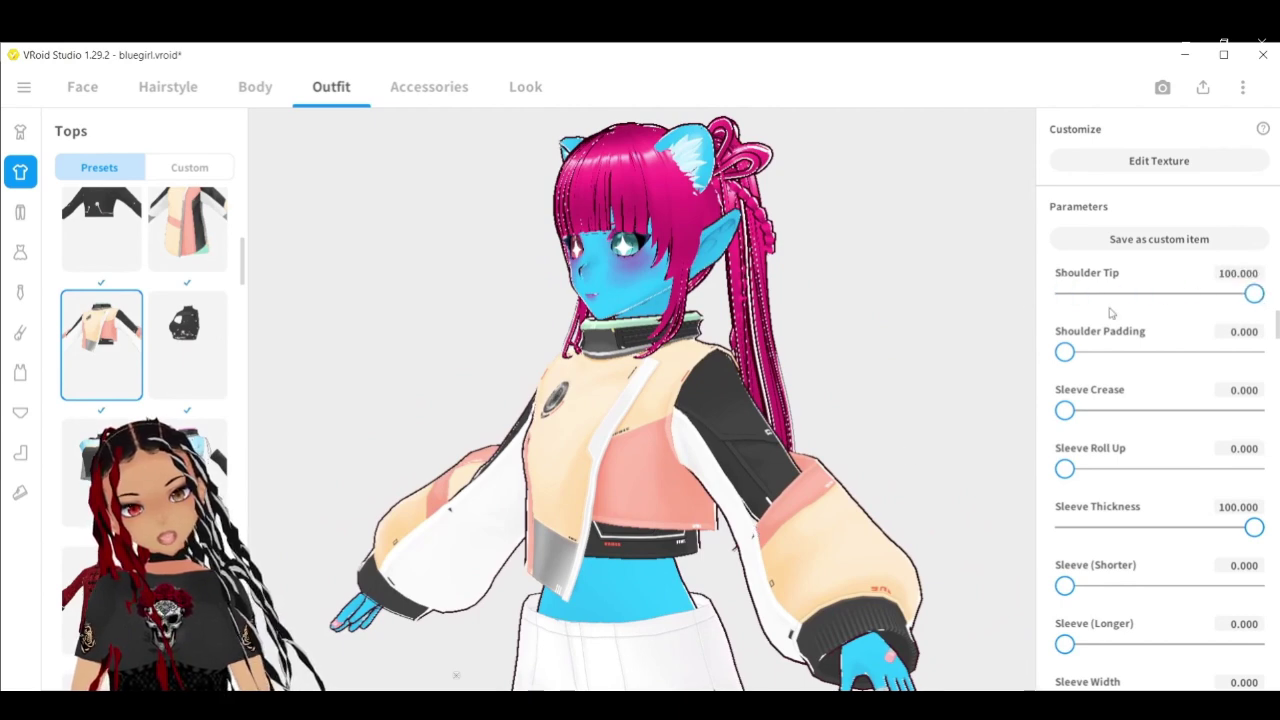
pyautogui.moveTo(1060, 352); pyautogui.dragTo(1260, 352)
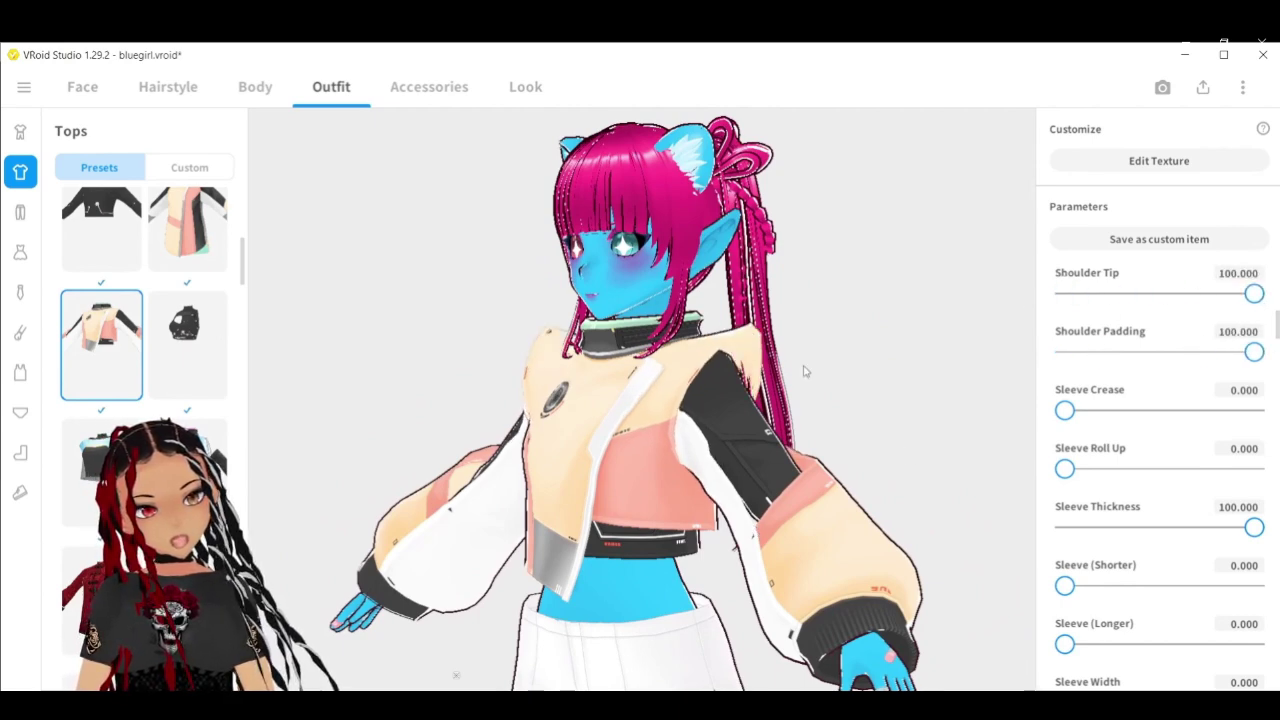
pyautogui.moveTo(631, 385); pyautogui.dragTo(671, 397, button='right')
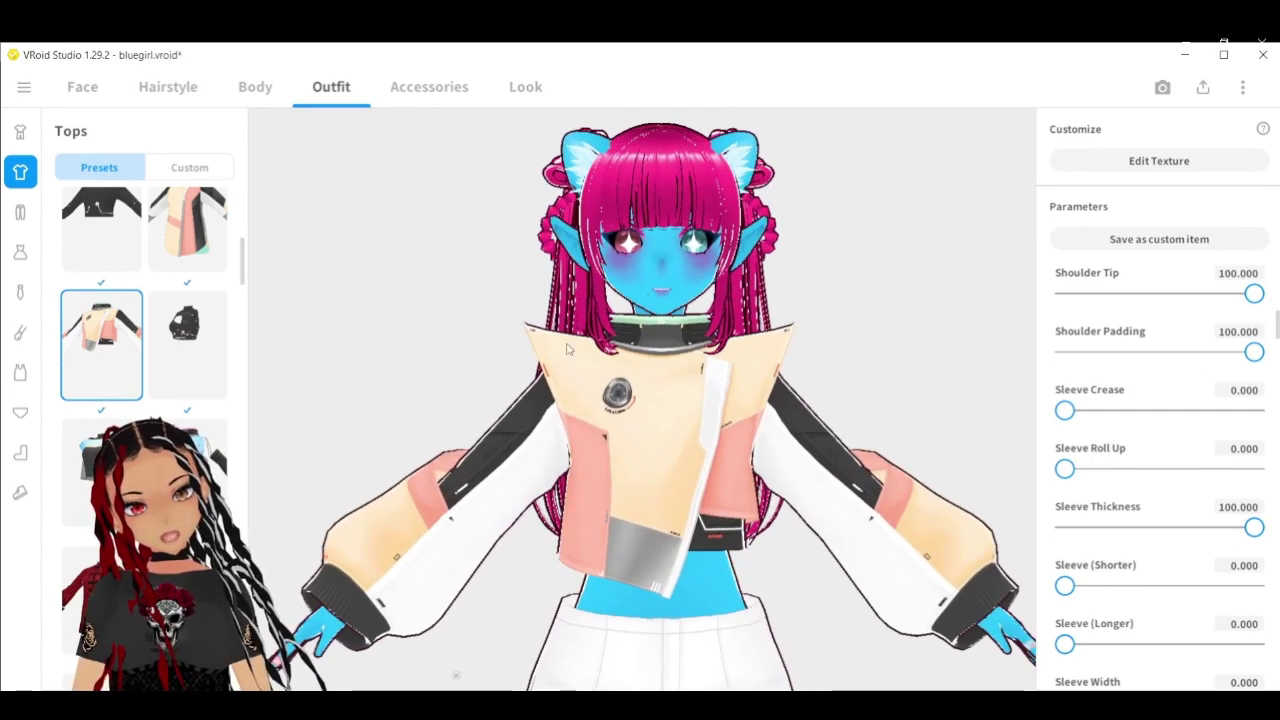
# Step: Crease the jacket sleeves to about 98, widen them to 100, and puff them to about 74
pyautogui.moveTo(1078, 412); pyautogui.dragTo(1250, 411)
pyautogui.moveTo(922, 453); pyautogui.dragTo(686, 450, button='right')
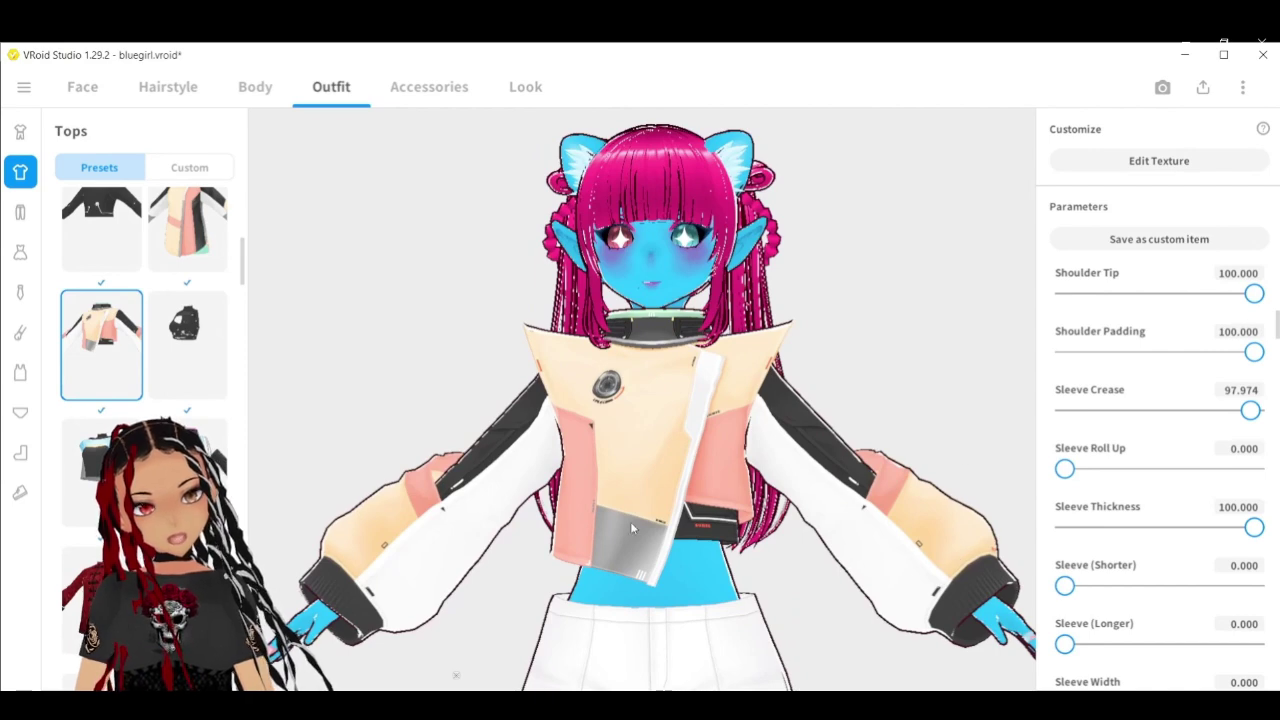
pyautogui.scroll(-4, 1163, 486)
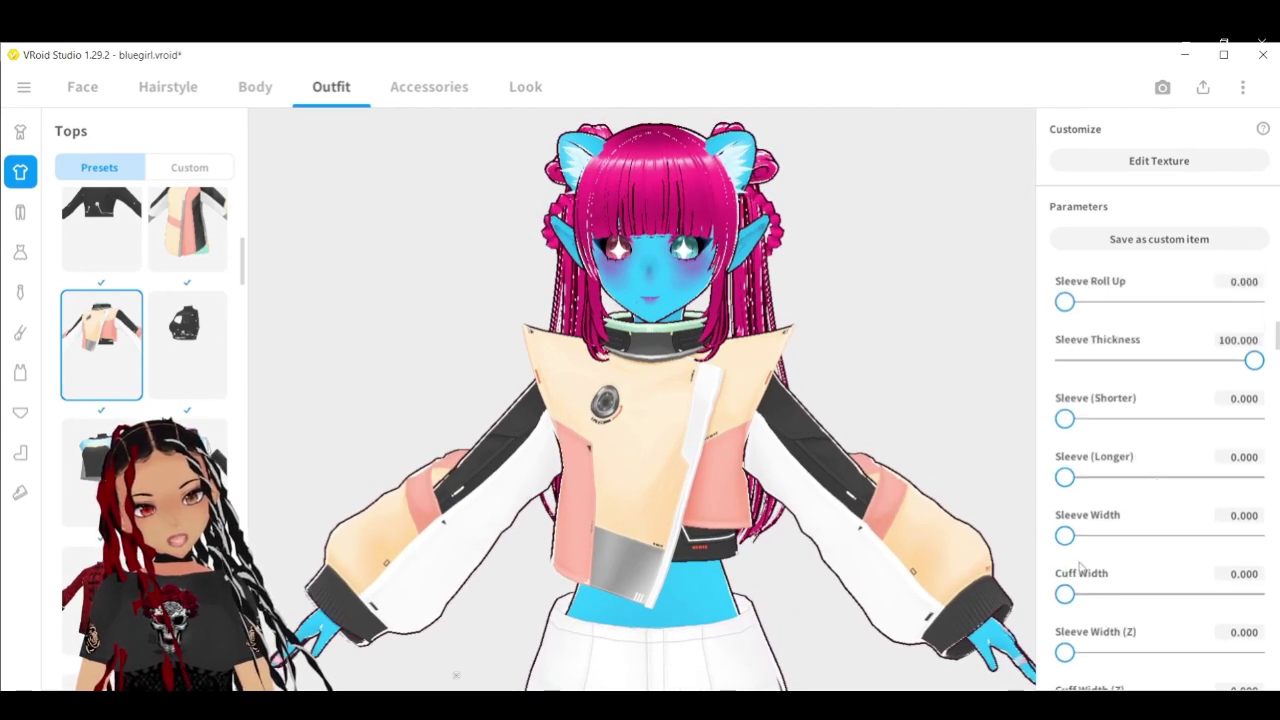
pyautogui.moveTo(1066, 535); pyautogui.dragTo(1268, 524)
pyautogui.moveTo(900, 455); pyautogui.dragTo(718, 465, button='right')
pyautogui.scroll(-3, 705, 376)
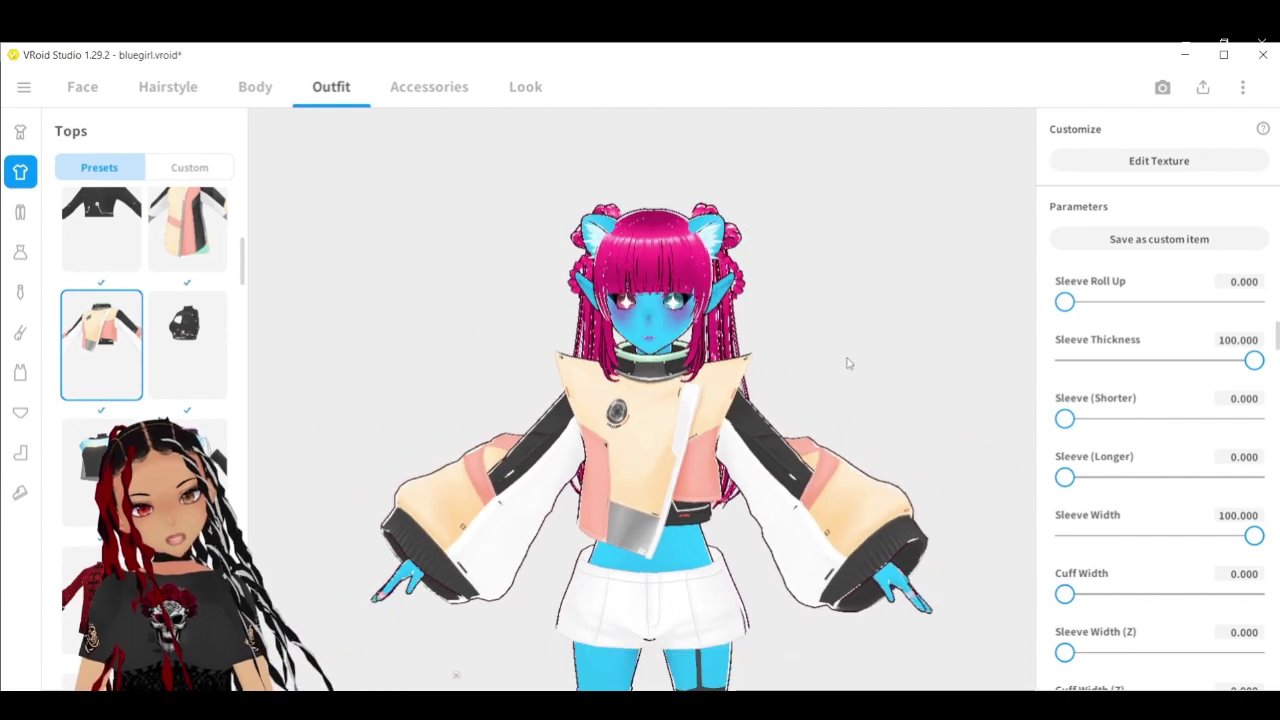
pyautogui.scroll(-3, 1145, 354)
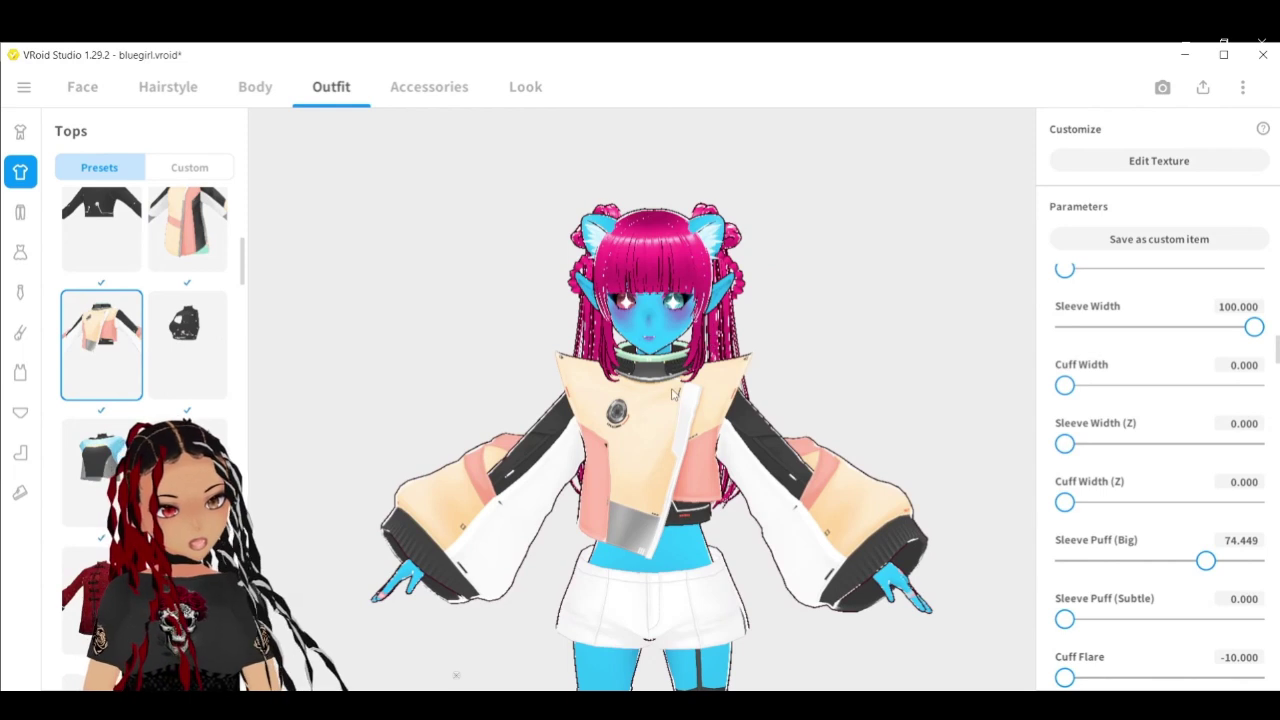
pyautogui.scroll(1, 622, 395)
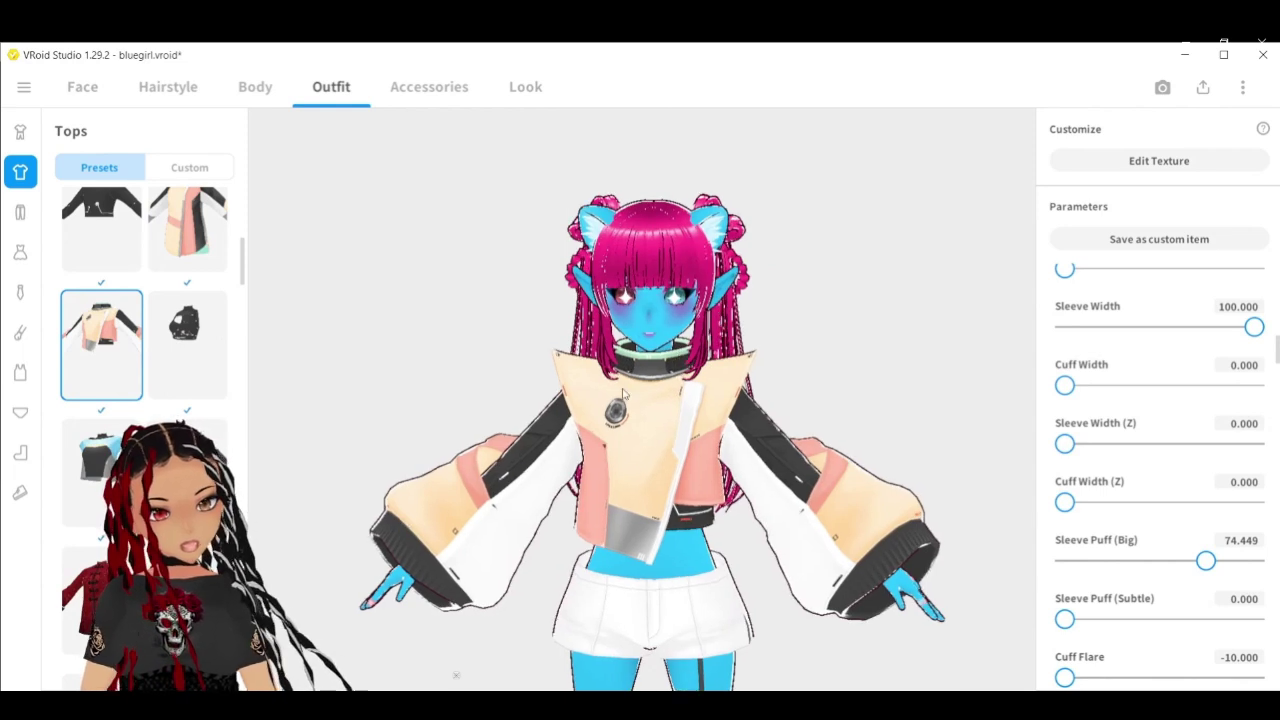
# Step: Widen the black pants legs to about 60 and raise the ankle hems to 74
pyautogui.click(21, 212)
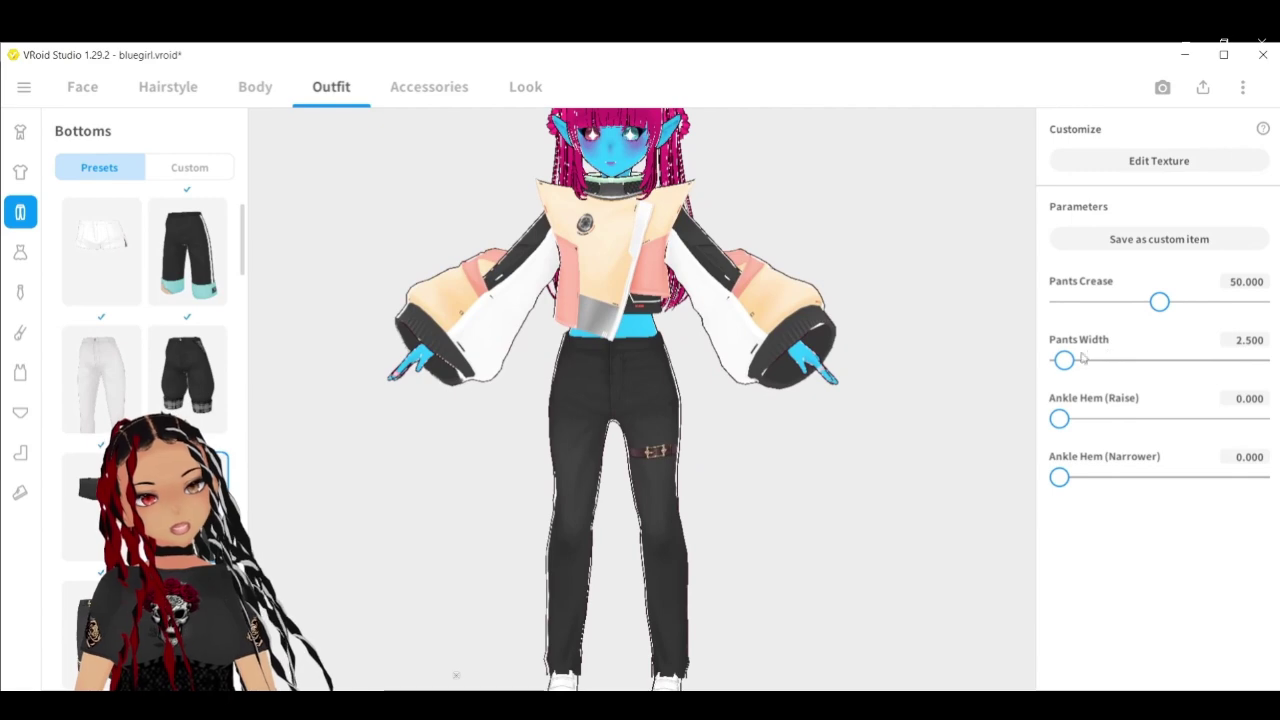
pyautogui.moveTo(1064, 361); pyautogui.dragTo(1178, 362)
pyautogui.moveTo(620, 414); pyautogui.dragTo(854, 420)
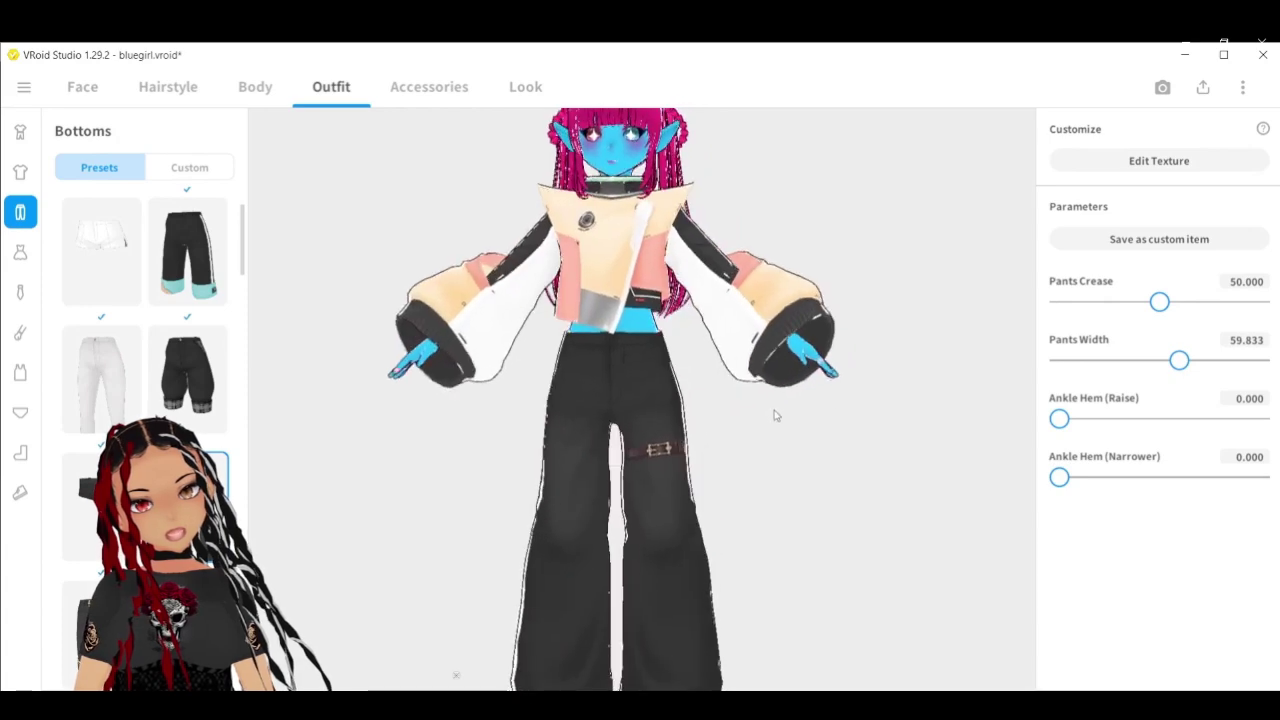
pyautogui.moveTo(1060, 419); pyautogui.dragTo(1207, 419)
pyautogui.moveTo(793, 480); pyautogui.dragTo(754, 479)
# Step: Narrow the ankle hems to about 27 and set Pants Crease to 100
pyautogui.moveTo(1059, 477); pyautogui.dragTo(1114, 477)
pyautogui.moveTo(690, 497); pyautogui.dragTo(751, 484)
pyautogui.moveTo(1162, 302); pyautogui.dragTo(1262, 303)
pyautogui.moveTo(772, 392); pyautogui.dragTo(770, 401)
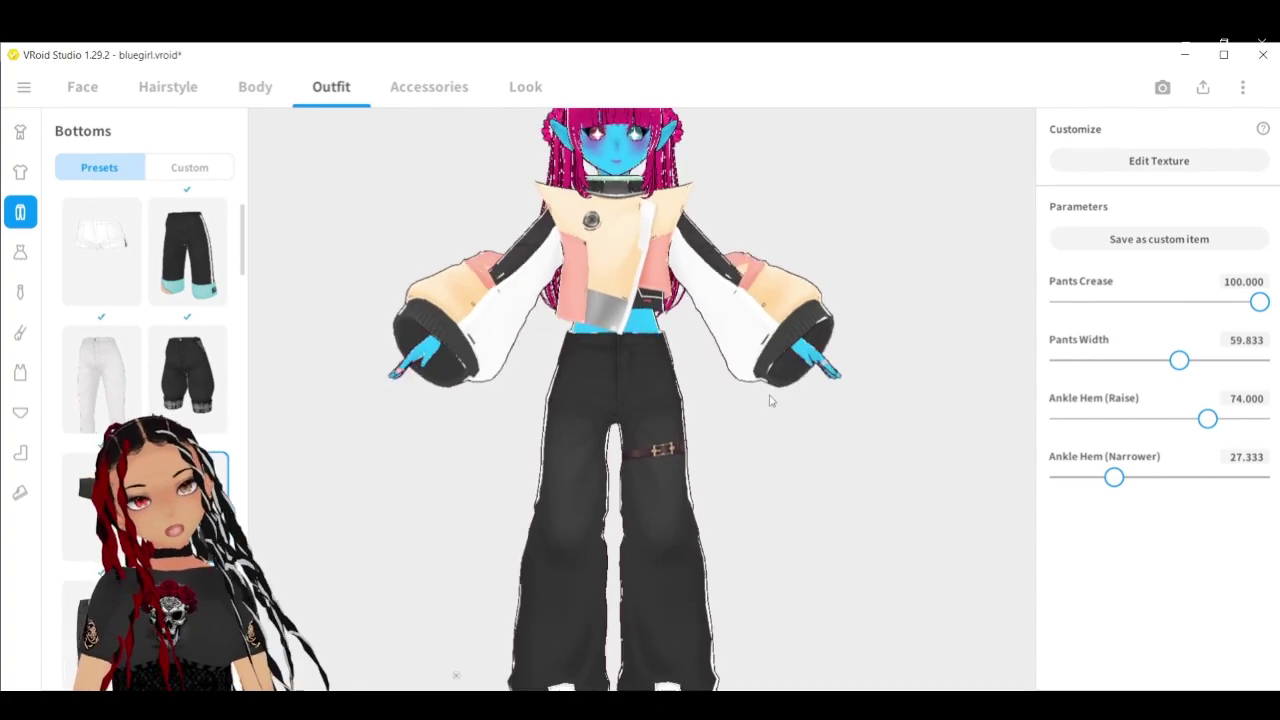
pyautogui.moveTo(686, 390); pyautogui.dragTo(565, 434)
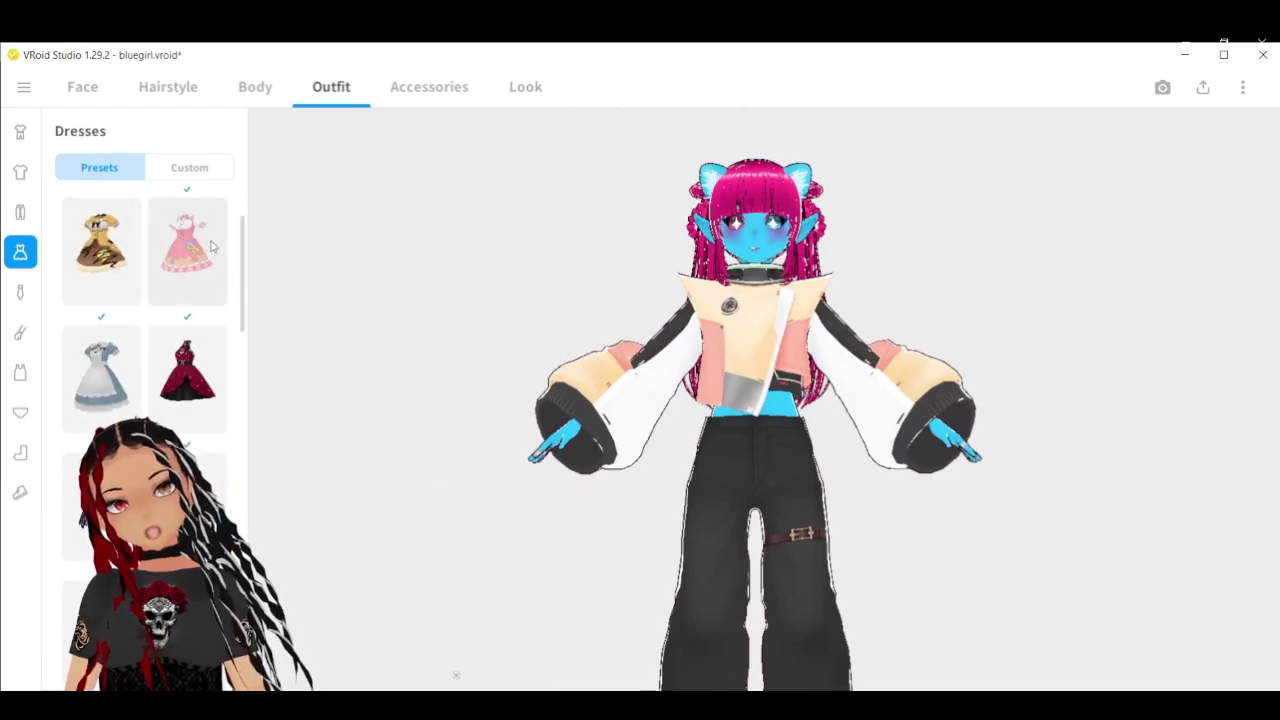
# Step: Put on the red-and-black dress, flare the skirt to 100, then reduce the flare again
pyautogui.scroll(-1, 145, 300)
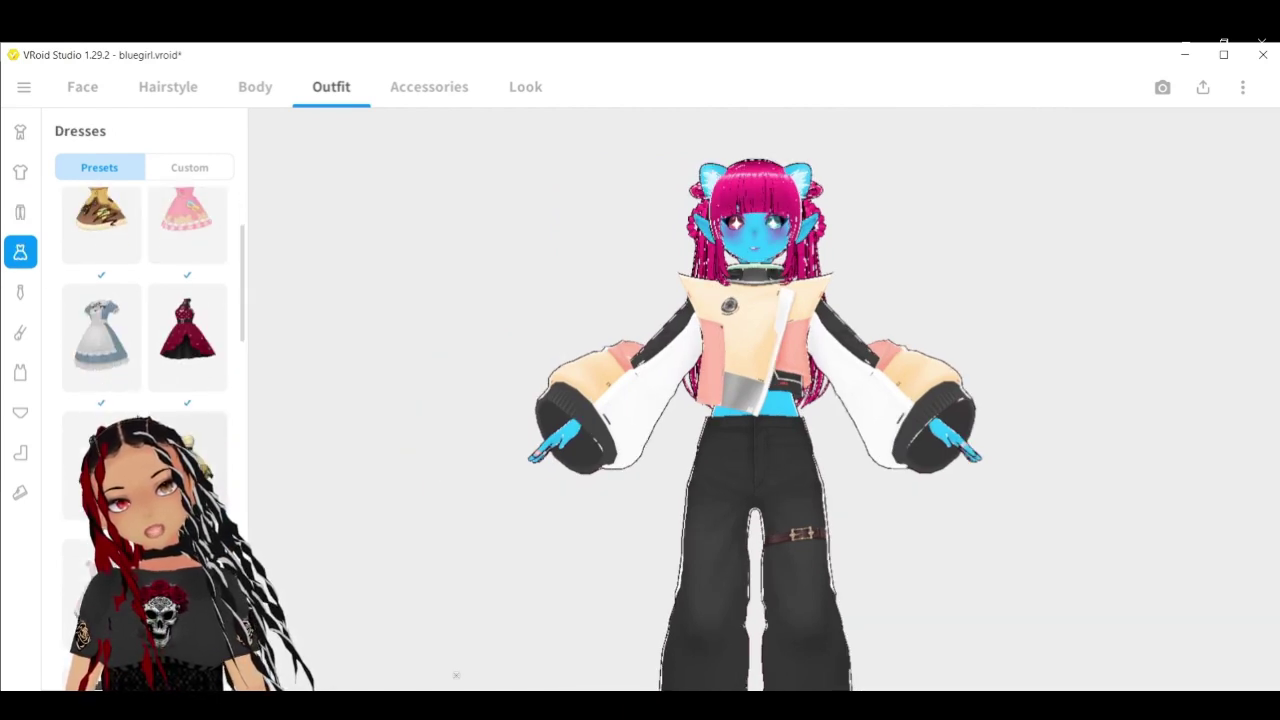
pyautogui.click(163, 360)
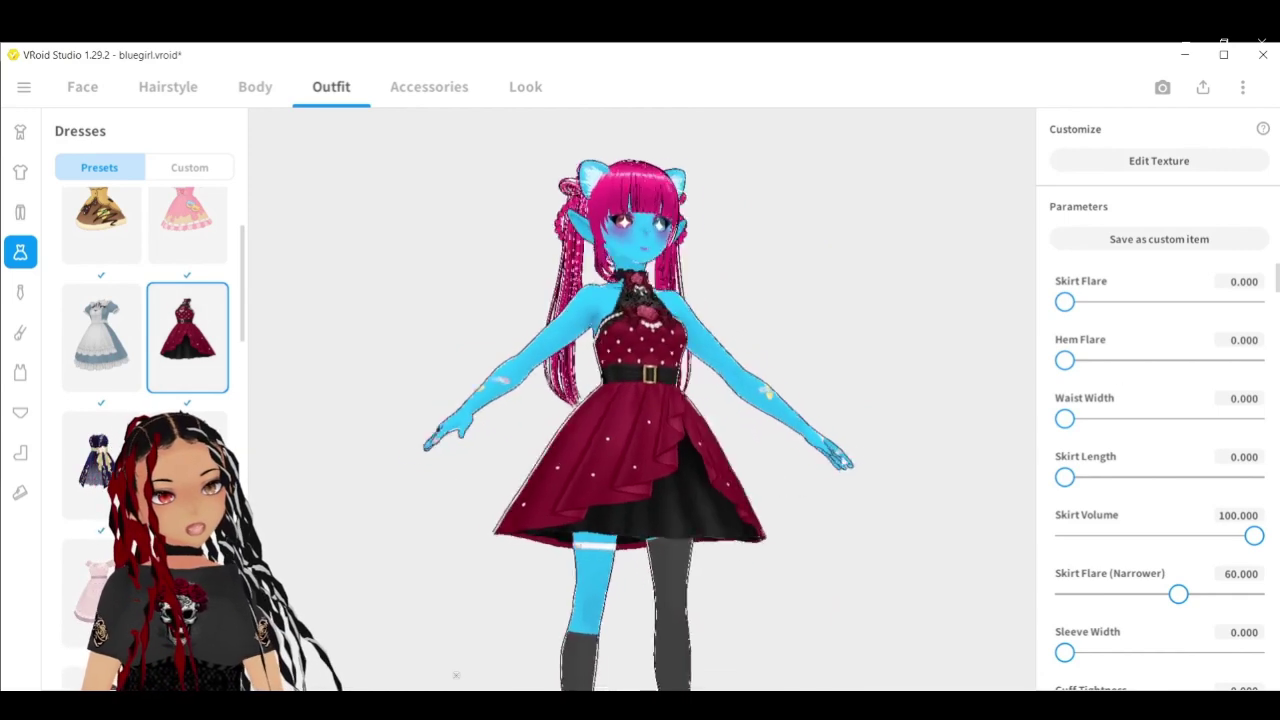
pyautogui.moveTo(1064, 302); pyautogui.dragTo(1265, 301)
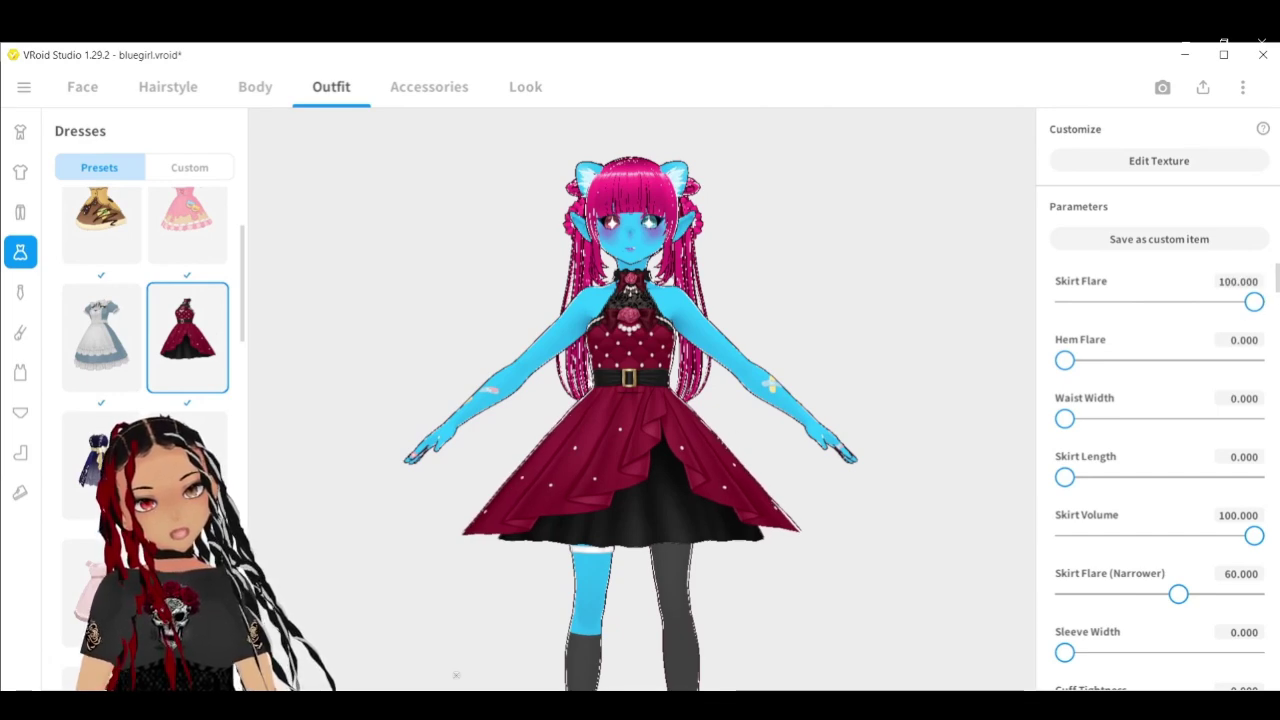
pyautogui.moveTo(542, 479); pyautogui.dragTo(786, 480, button='right')
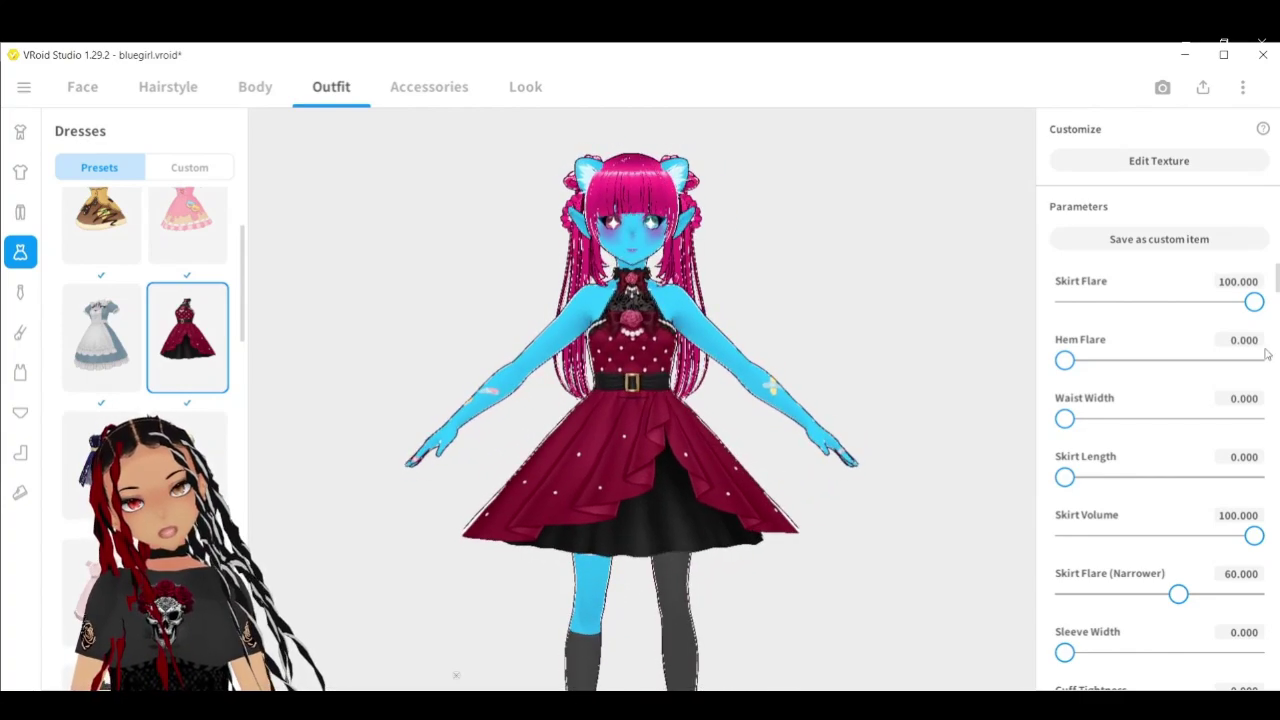
pyautogui.moveTo(1244, 306); pyautogui.dragTo(1064, 320)
# Step: Set Skirt Flare to 0 and raise dress Neck Width and Neck Thickness to 100
pyautogui.scroll(-2, 1160, 420)
pyautogui.moveTo(1254, 452); pyautogui.dragTo(983, 464)
pyautogui.moveTo(702, 457); pyautogui.dragTo(952, 455)
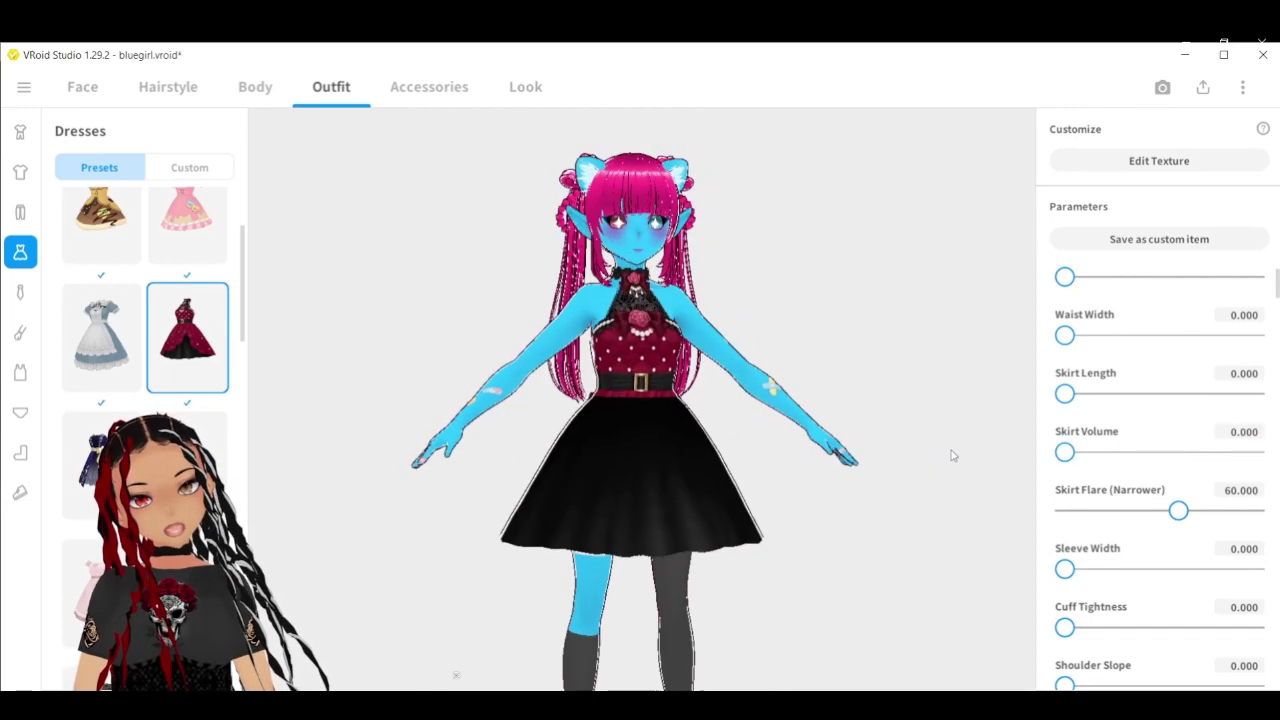
pyautogui.scroll(-2, 1174, 535)
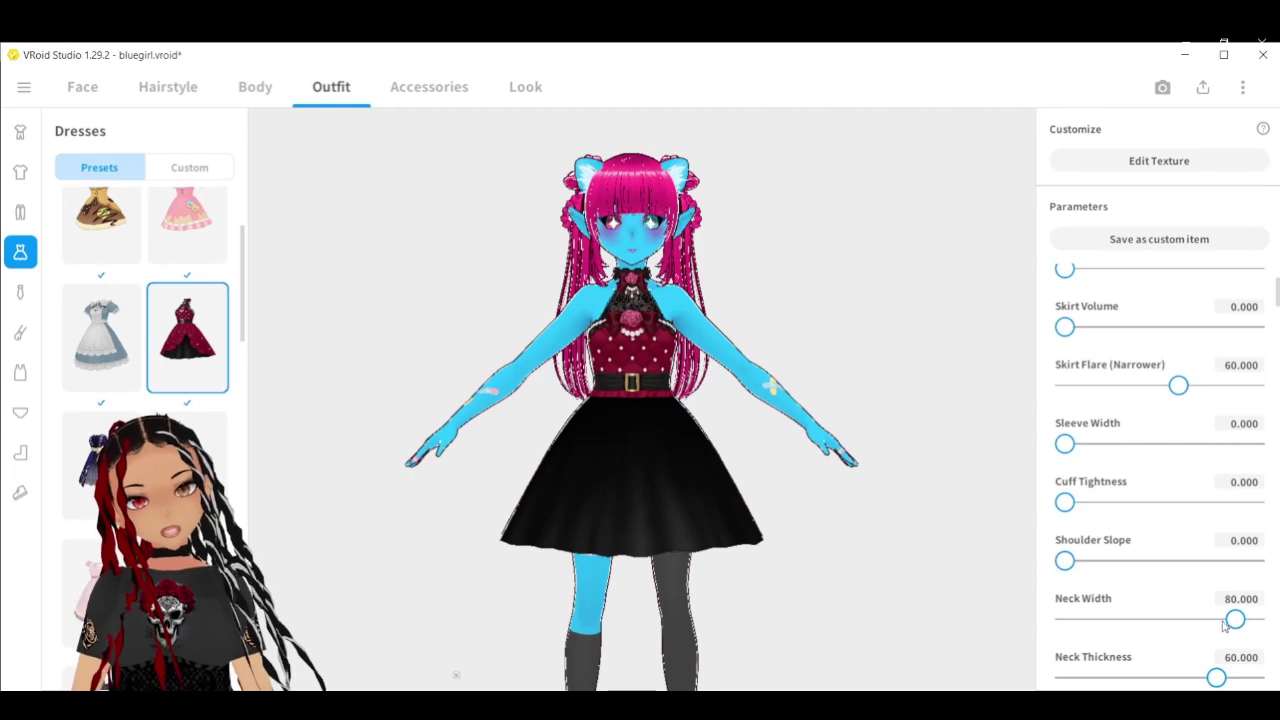
pyautogui.moveTo(1197, 621); pyautogui.dragTo(1259, 611)
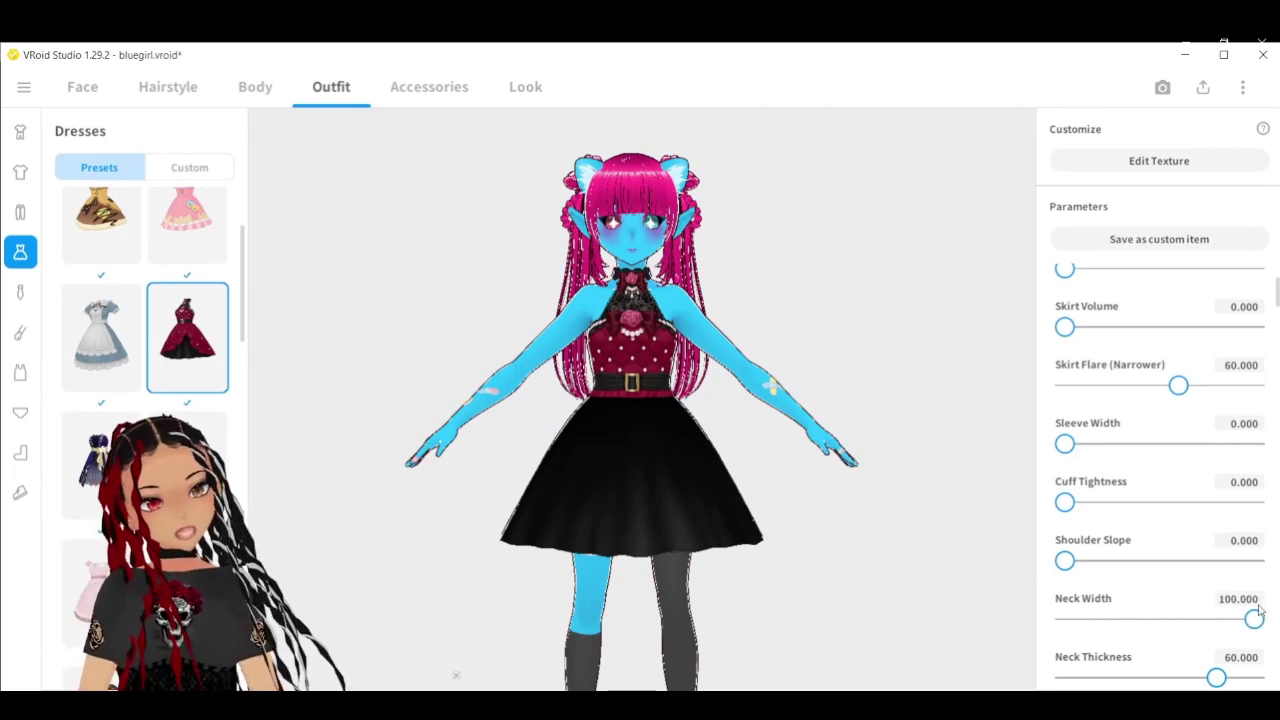
pyautogui.moveTo(1216, 678); pyautogui.dragTo(1255, 678)
# Step: Set Shrink Bodysuit to 0
pyautogui.scroll(-2, 1148, 583)
pyautogui.scroll(-1, 1148, 583)
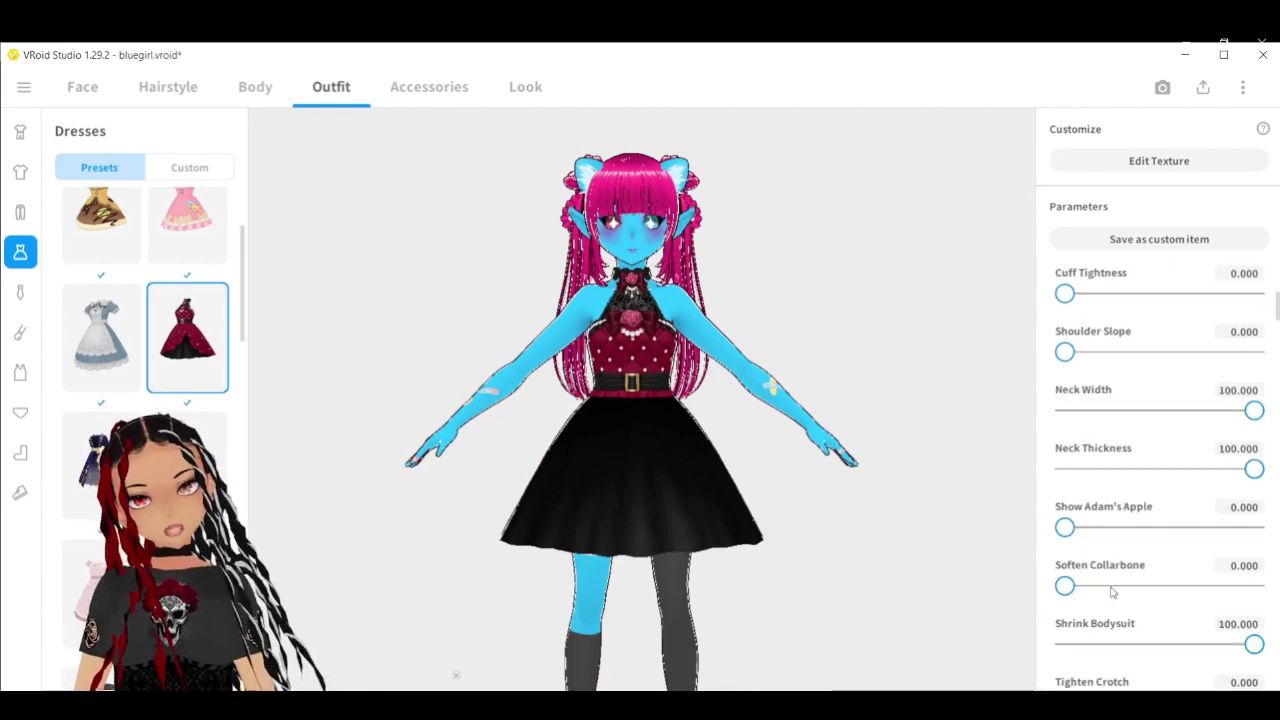
pyautogui.scroll(-1, 1107, 593)
pyautogui.moveTo(1262, 521); pyautogui.dragTo(829, 509)
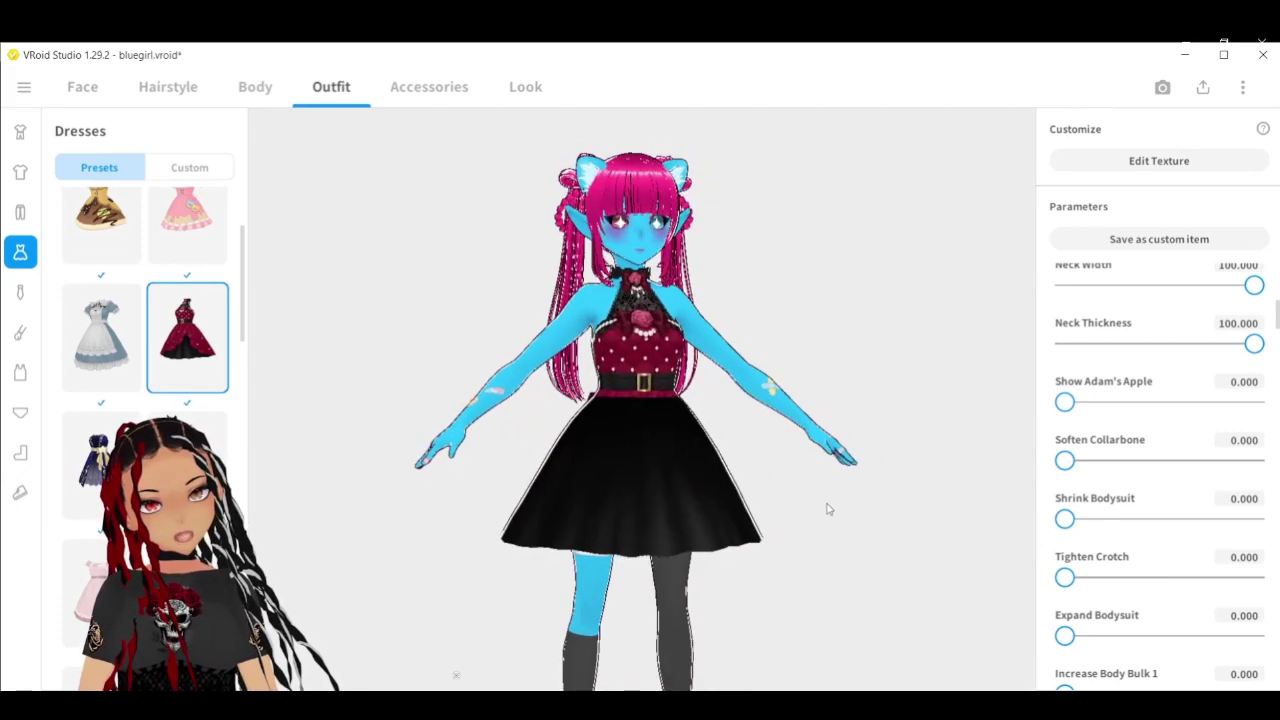
# Step: Raise Increase Body Bulk 1 to 100; try Body Bulk 2 and undo it
pyautogui.scroll(-1, 1115, 587)
pyautogui.moveTo(1067, 612); pyautogui.dragTo(1256, 611)
pyautogui.moveTo(851, 470); pyautogui.dragTo(803, 451)
pyautogui.scroll(-1, 1216, 629)
pyautogui.moveTo(1063, 630); pyautogui.dragTo(1256, 627)
pyautogui.moveTo(896, 540); pyautogui.dragTo(693, 511)
pyautogui.hotkey('ctrl', 'z')
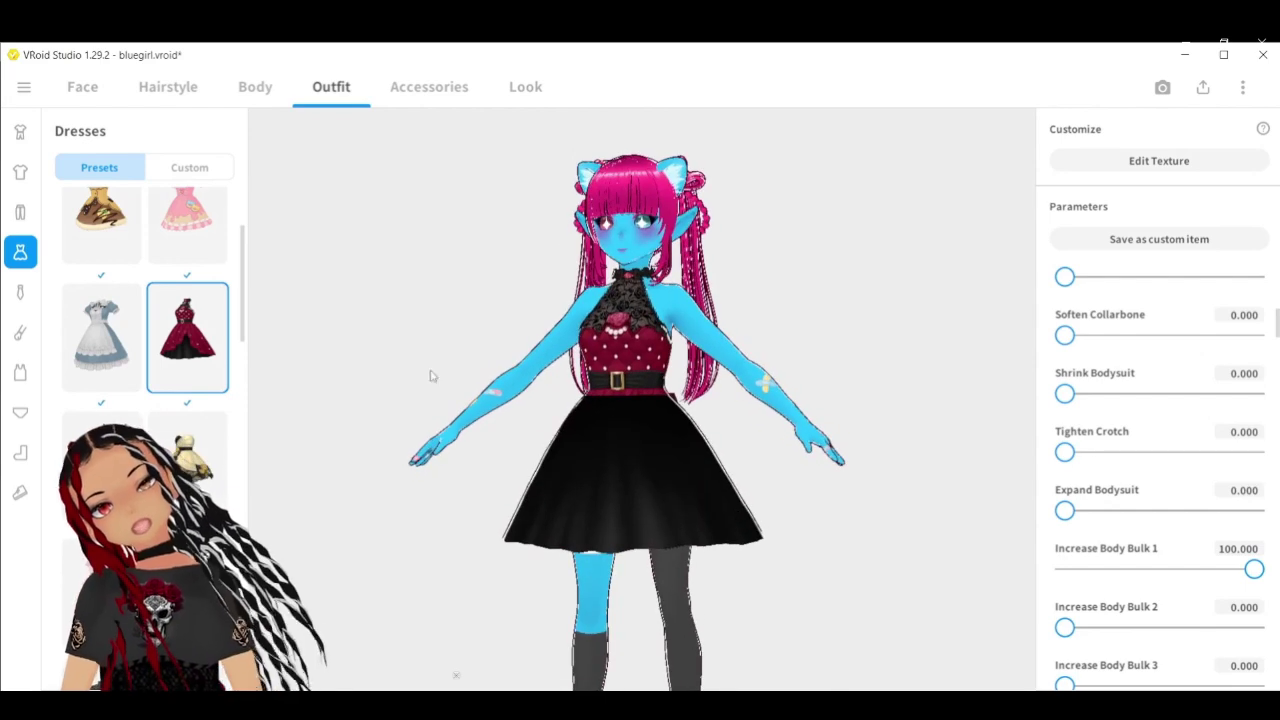
# Step: Try flaring the skirt hem, then reset the skirt flare to 0
pyautogui.scroll(-5, 1148, 496)
pyautogui.scroll(-8, 1101, 525)
pyautogui.scroll(-11, 1101, 643)
pyautogui.scroll(-12, 1113, 616)
pyautogui.scroll(-14, 1110, 598)
pyautogui.scroll(1, 1108, 598)
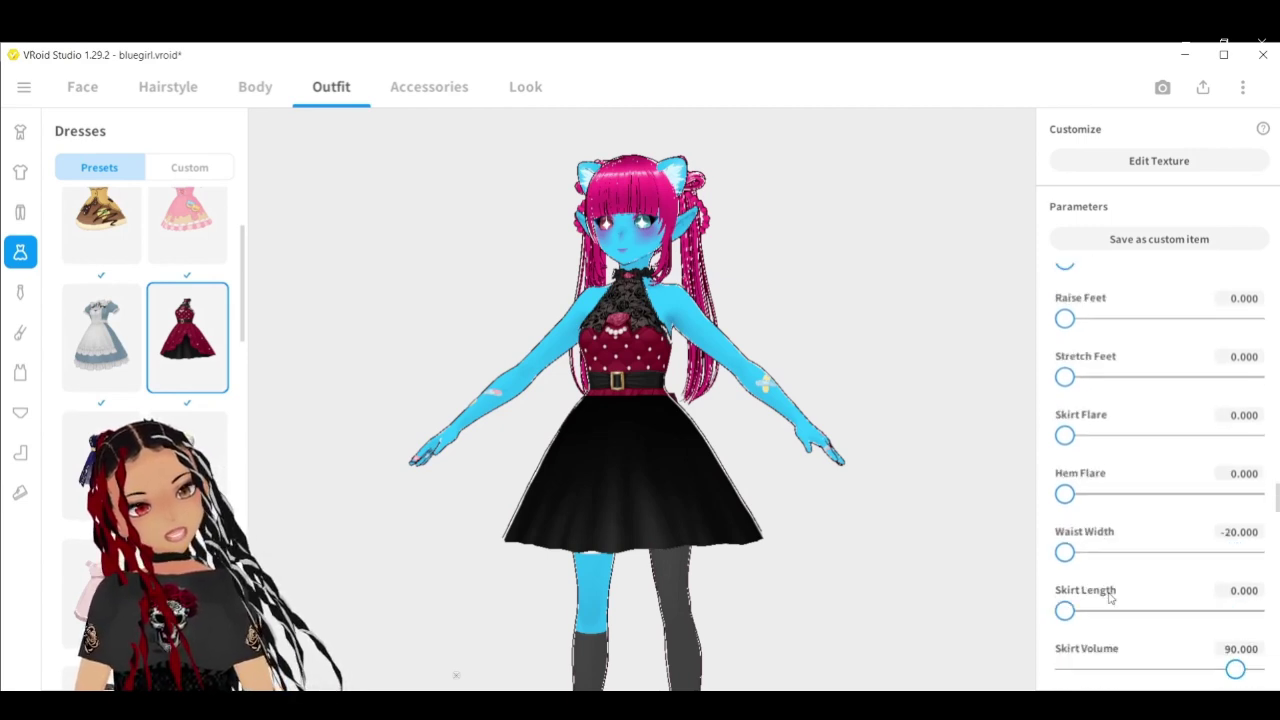
pyautogui.moveTo(1064, 494); pyautogui.dragTo(1152, 494)
pyautogui.moveTo(1064, 435); pyautogui.dragTo(1027, 449)
pyautogui.moveTo(1150, 494); pyautogui.dragTo(1058, 500)
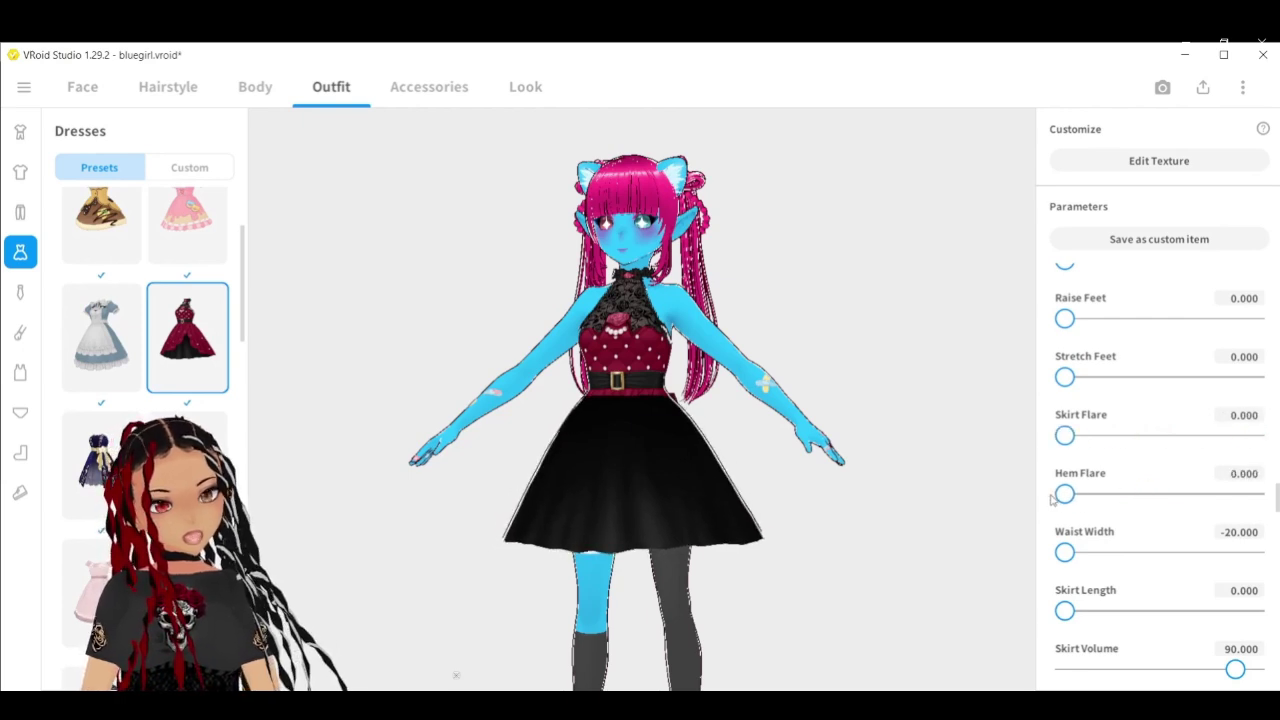
# Step: Lower Skirt Volume to about 33, then raise it to about 92 for a full skirt
pyautogui.moveTo(1237, 673); pyautogui.dragTo(1133, 670)
pyautogui.moveTo(595, 493); pyautogui.dragTo(639, 480)
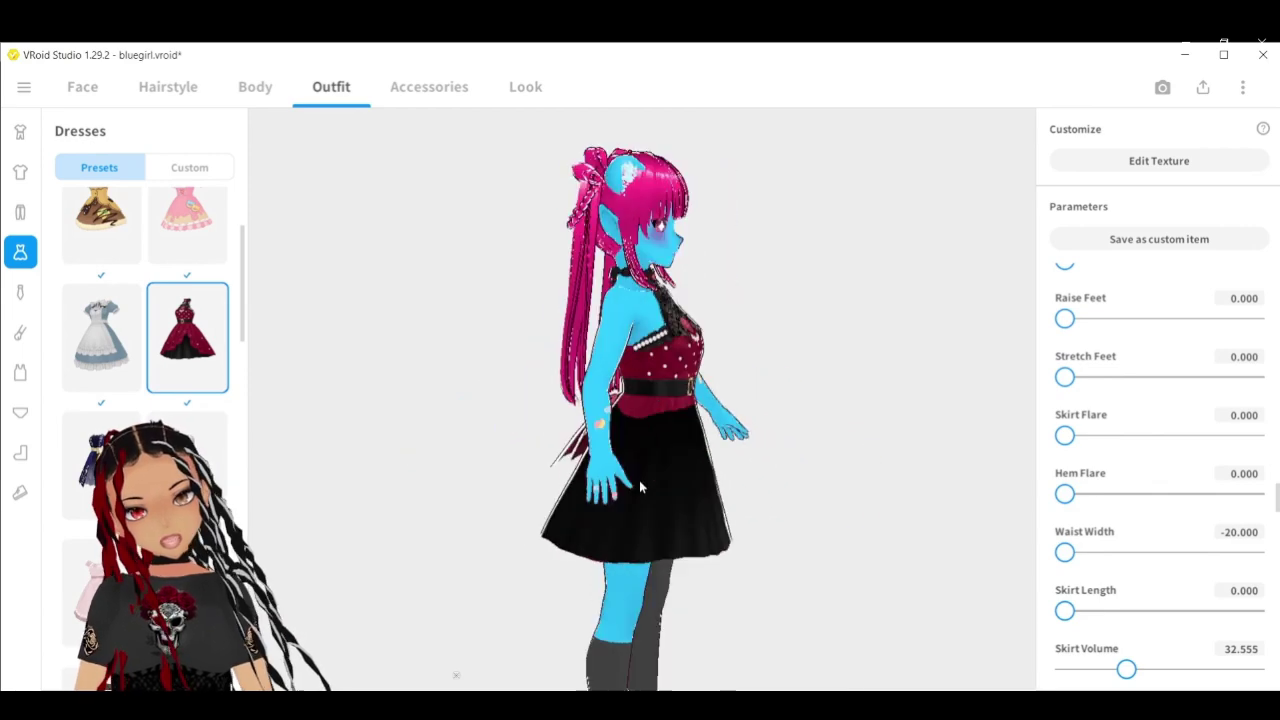
pyautogui.moveTo(1126, 669); pyautogui.dragTo(1023, 672)
pyautogui.moveTo(878, 607); pyautogui.dragTo(852, 604)
pyautogui.moveTo(1063, 669); pyautogui.dragTo(1273, 665)
pyautogui.moveTo(1192, 664); pyautogui.dragTo(1240, 669)
pyautogui.moveTo(849, 527); pyautogui.dragTo(583, 517)
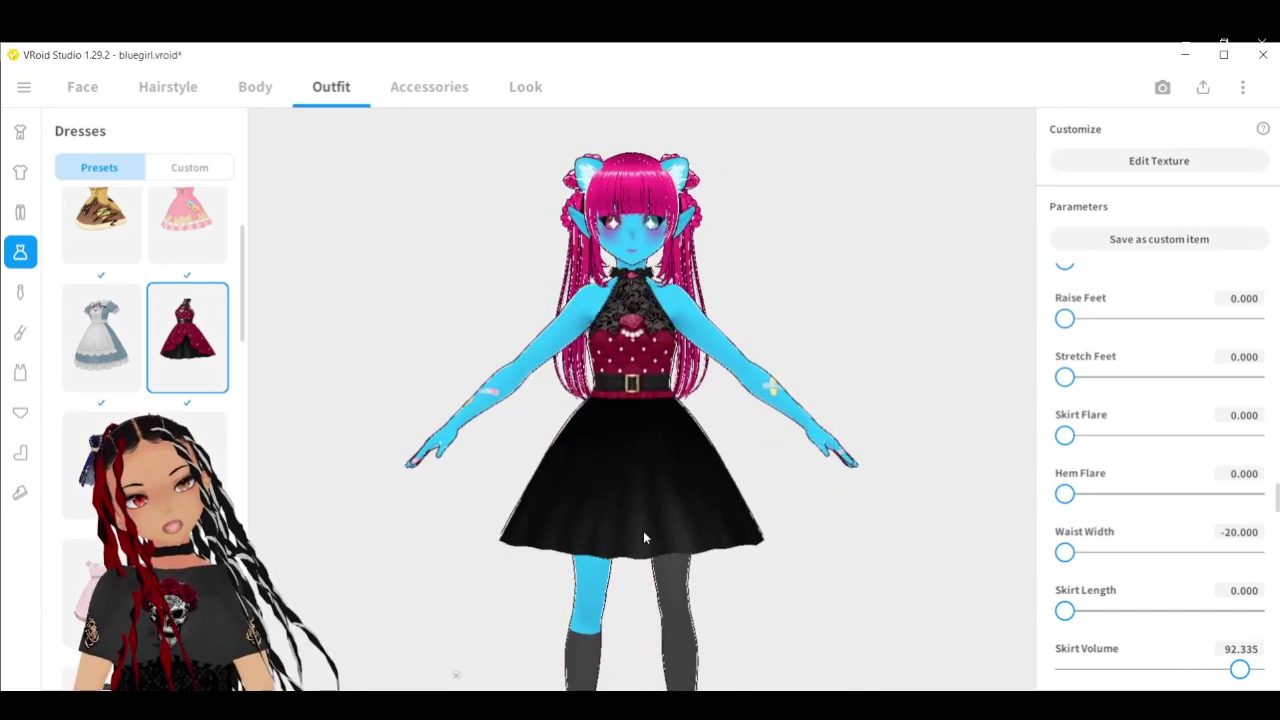
# Step: Swap the white shoes for the black high-top sneaker preset in Shoes
pyautogui.click(20, 492)
pyautogui.moveTo(583, 497); pyautogui.dragTo(645, 495)
pyautogui.moveTo(645, 495); pyautogui.dragTo(626, 400, button='right')
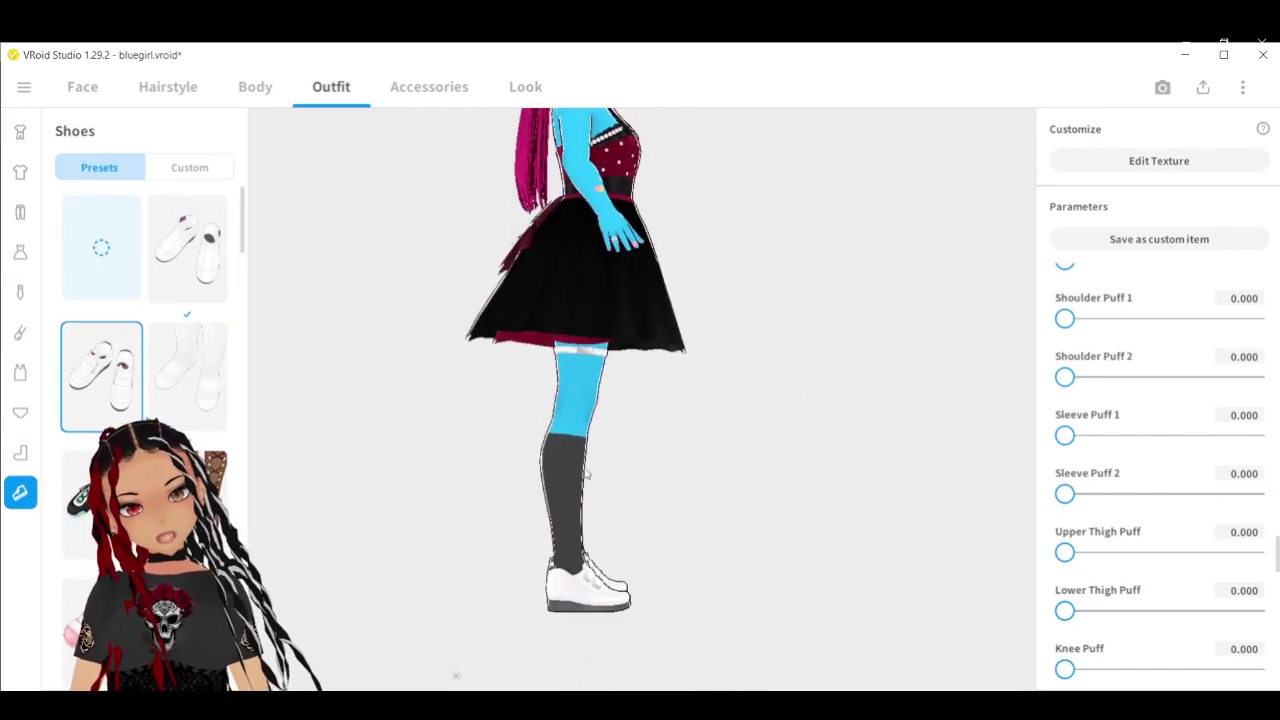
pyautogui.scroll(-10, 1183, 382)
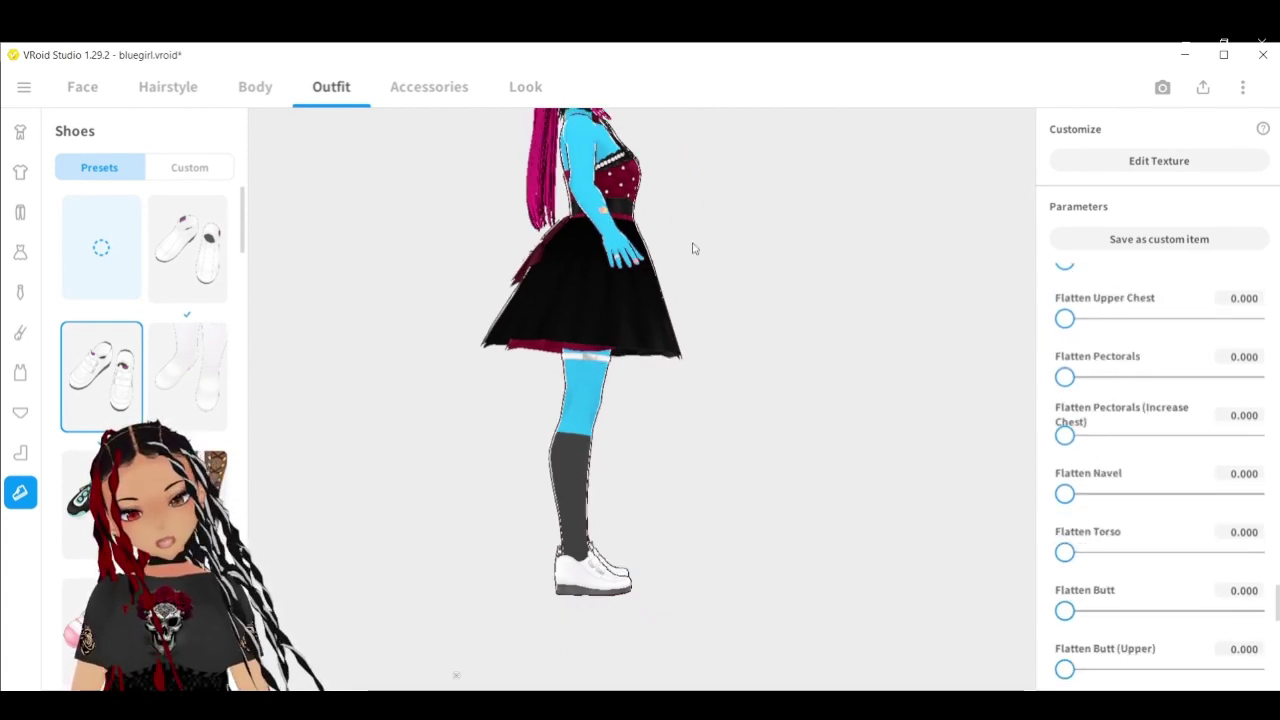
pyautogui.scroll(-10, 145, 400)
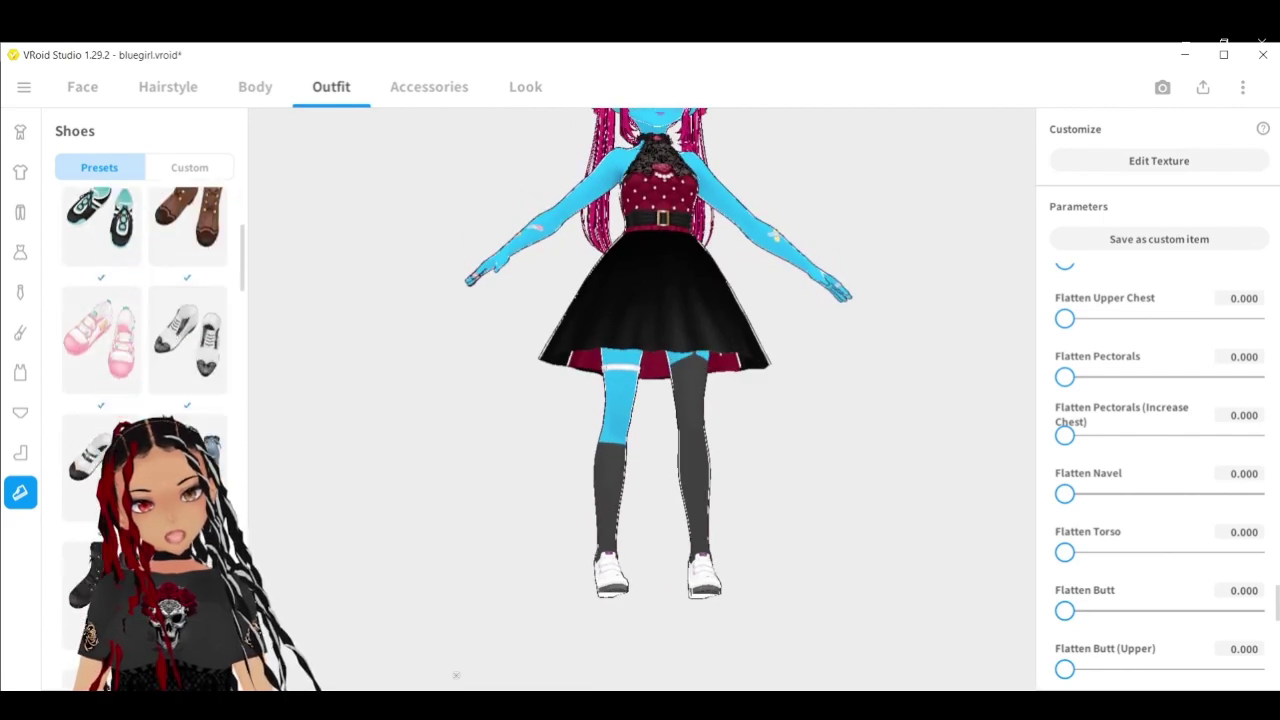
pyautogui.scroll(-10, 145, 400)
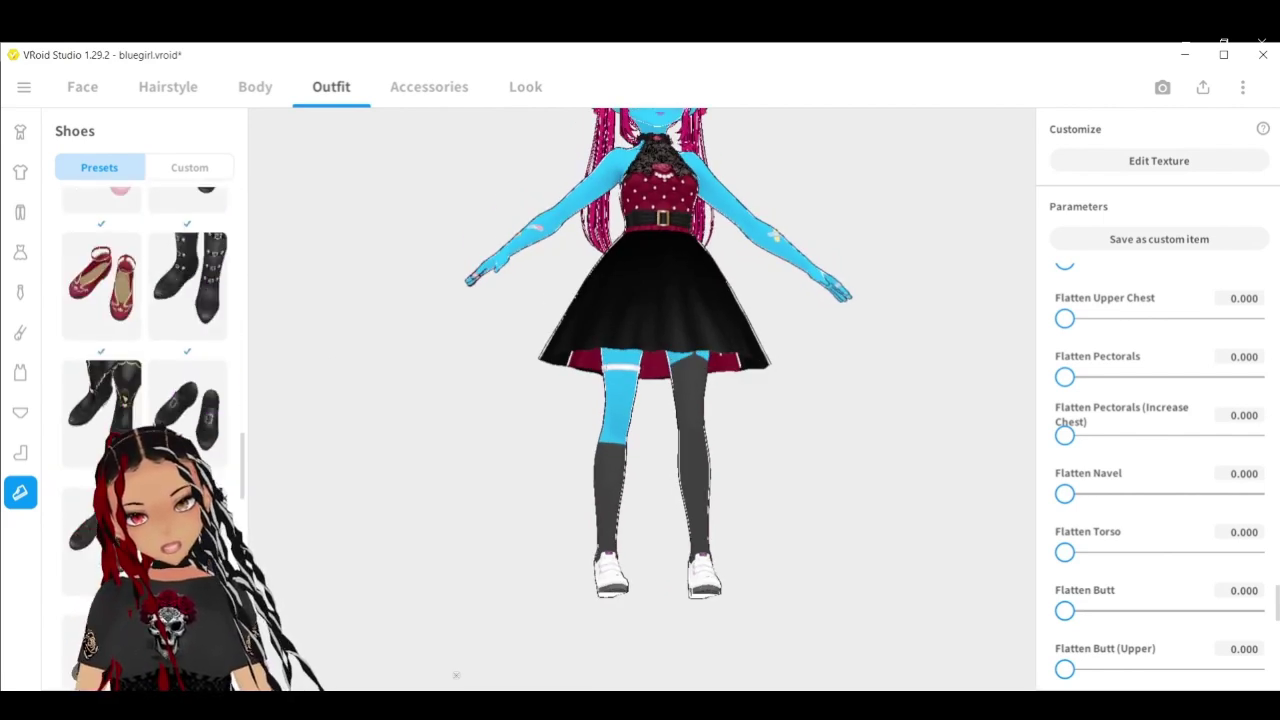
pyautogui.click(209, 315)
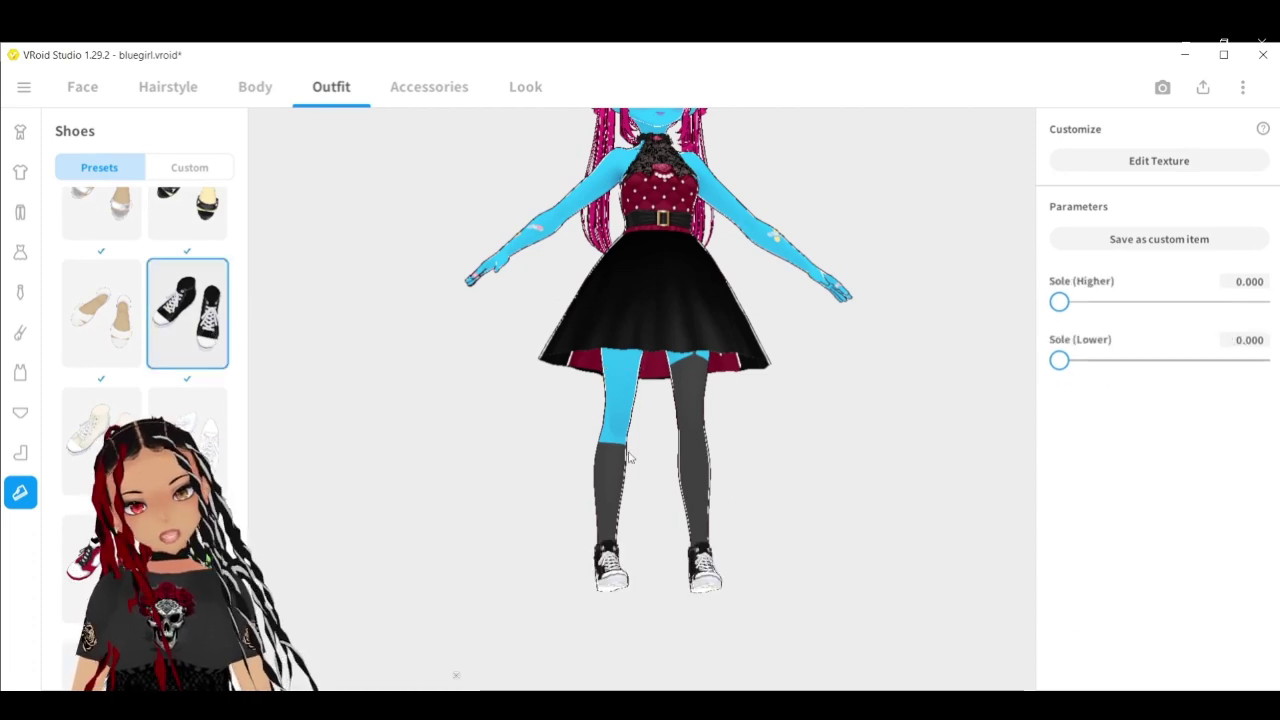
# Step: Drag the sneakers' Sole (Higher) to maximum and inspect the soles
pyautogui.moveTo(628, 457); pyautogui.dragTo(686, 466)
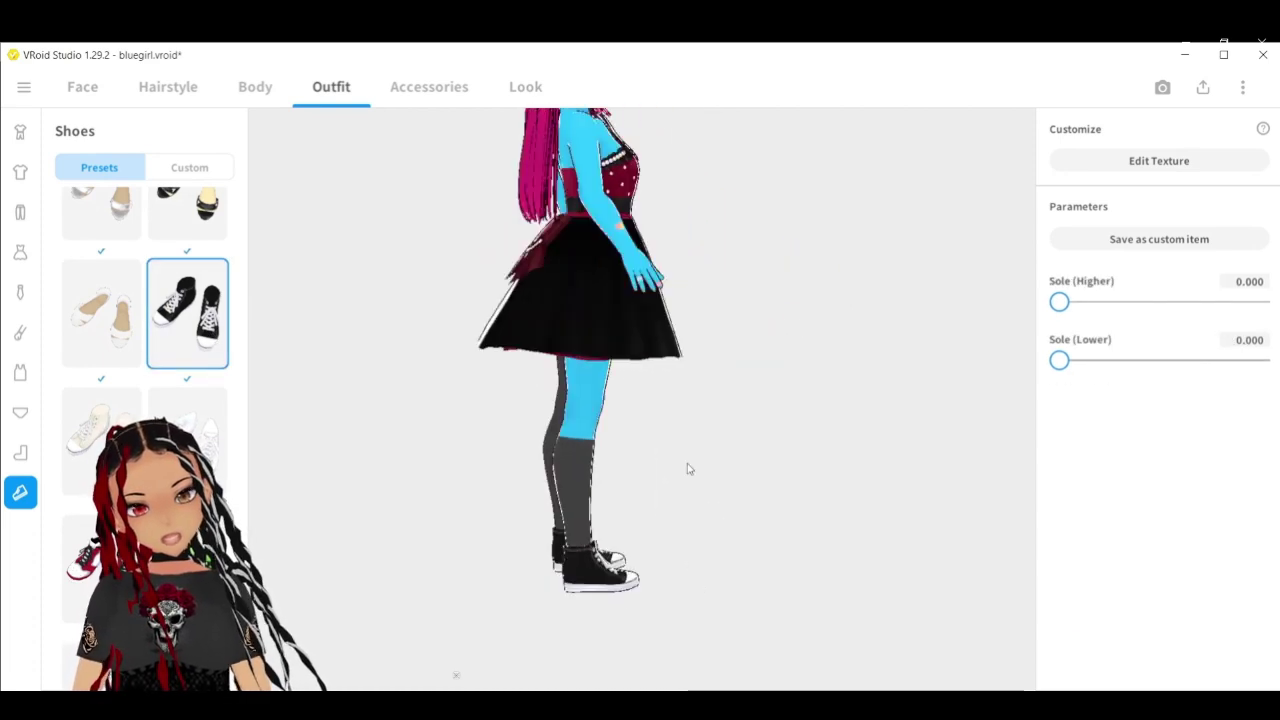
pyautogui.moveTo(1060, 302); pyautogui.dragTo(1260, 302)
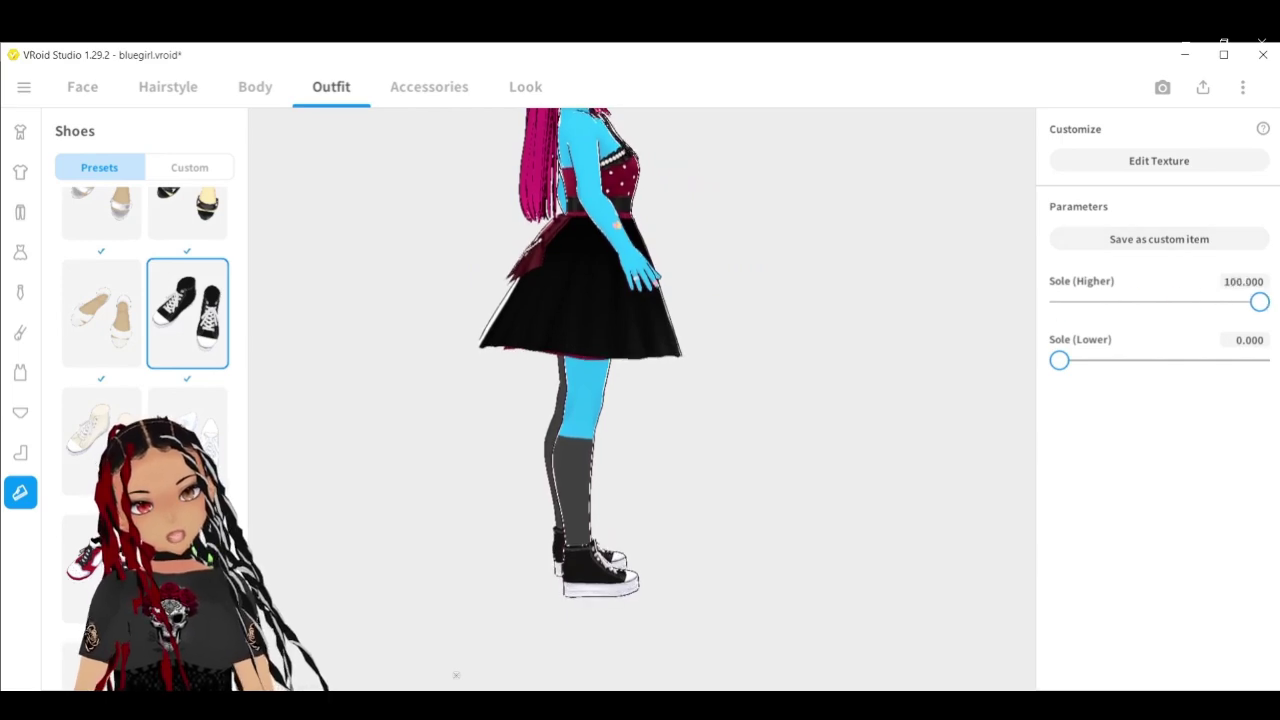
pyautogui.moveTo(925, 365); pyautogui.dragTo(657, 449)
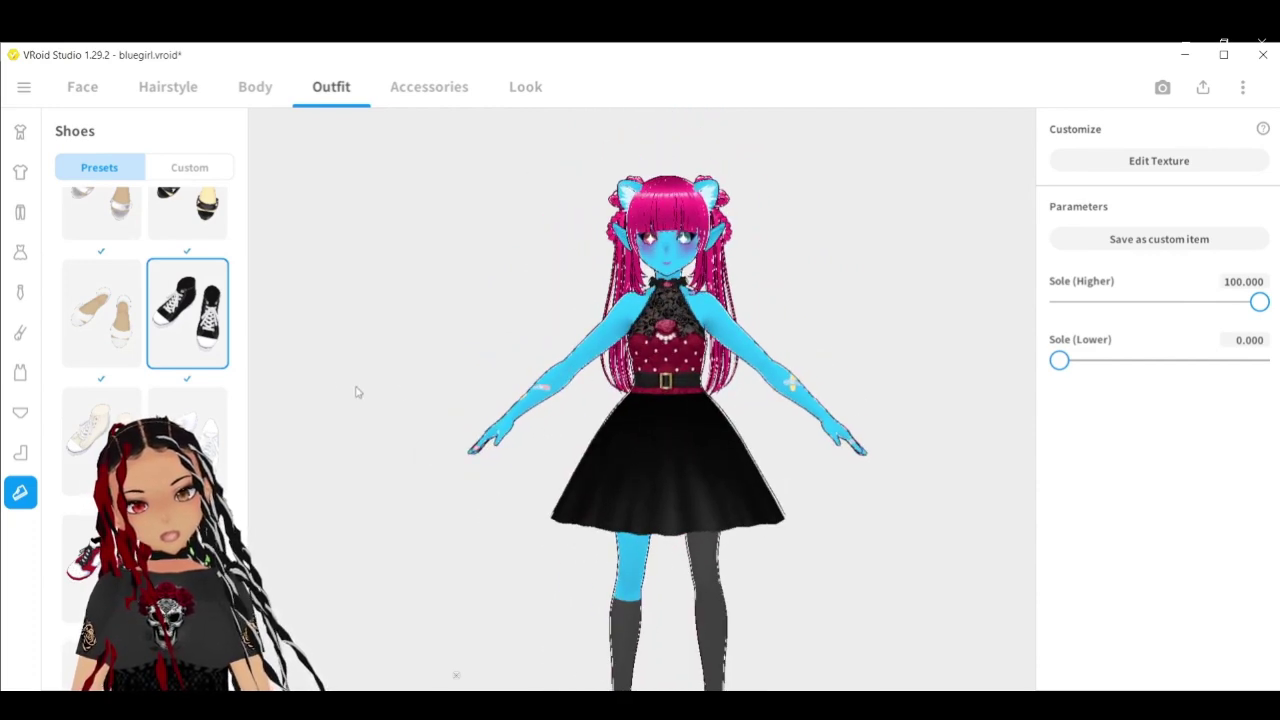
pyautogui.moveTo(674, 353); pyautogui.dragTo(774, 359)
pyautogui.moveTo(685, 403)
pyautogui.mouseDown(button='right')
pyautogui.moveTo(683, 374)
pyautogui.moveTo(697, 388)
pyautogui.mouseUp(button='right')
pyautogui.moveTo(681, 268)
pyautogui.mouseDown()
pyautogui.moveTo(692, 257)
pyautogui.moveTo(670, 258)
pyautogui.mouseUp()
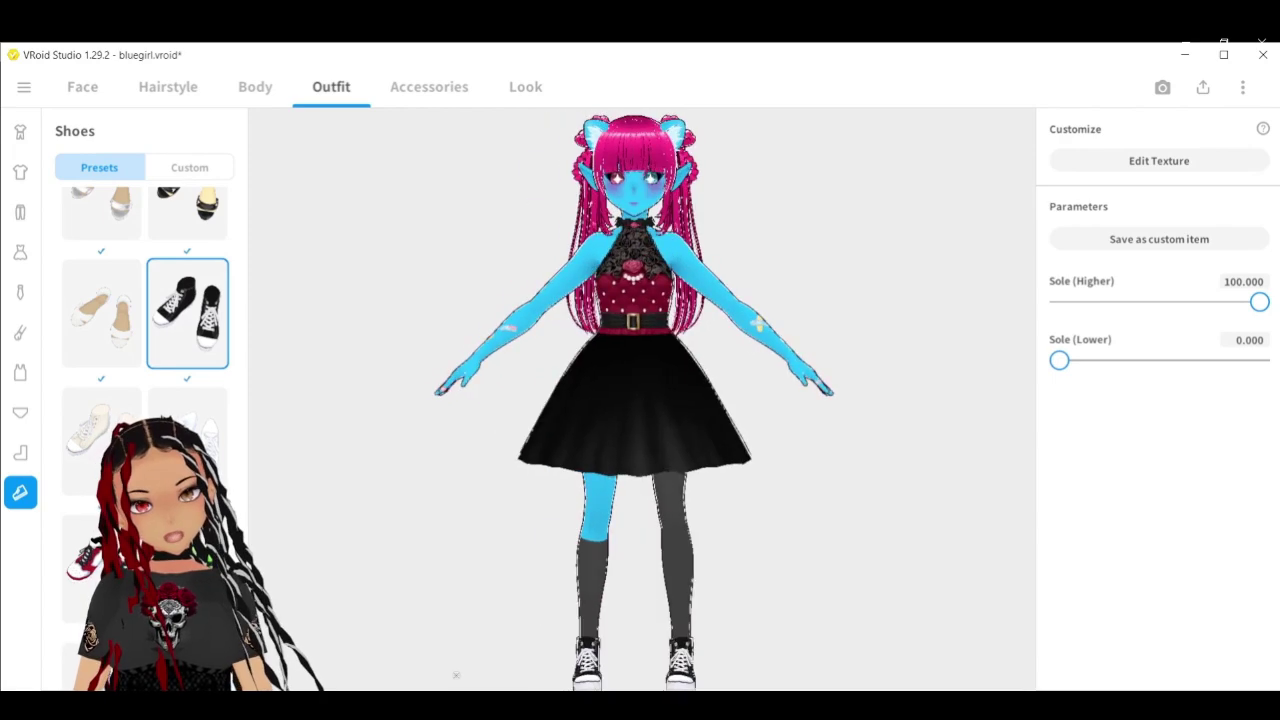
# Step: Enter Sole (Higher) values of 150, then 900, to test thicker platform soles
pyautogui.click(1240, 282)
pyautogui.click(1240, 282)
pyautogui.press('BackSpace')
pyautogui.write('5')
pyautogui.press('Return')
pyautogui.moveTo(700, 493)
pyautogui.mouseDown(button='right')
pyautogui.moveTo(734, 494)
pyautogui.moveTo(723, 497)
pyautogui.mouseUp(button='right')
pyautogui.click(1230, 281)
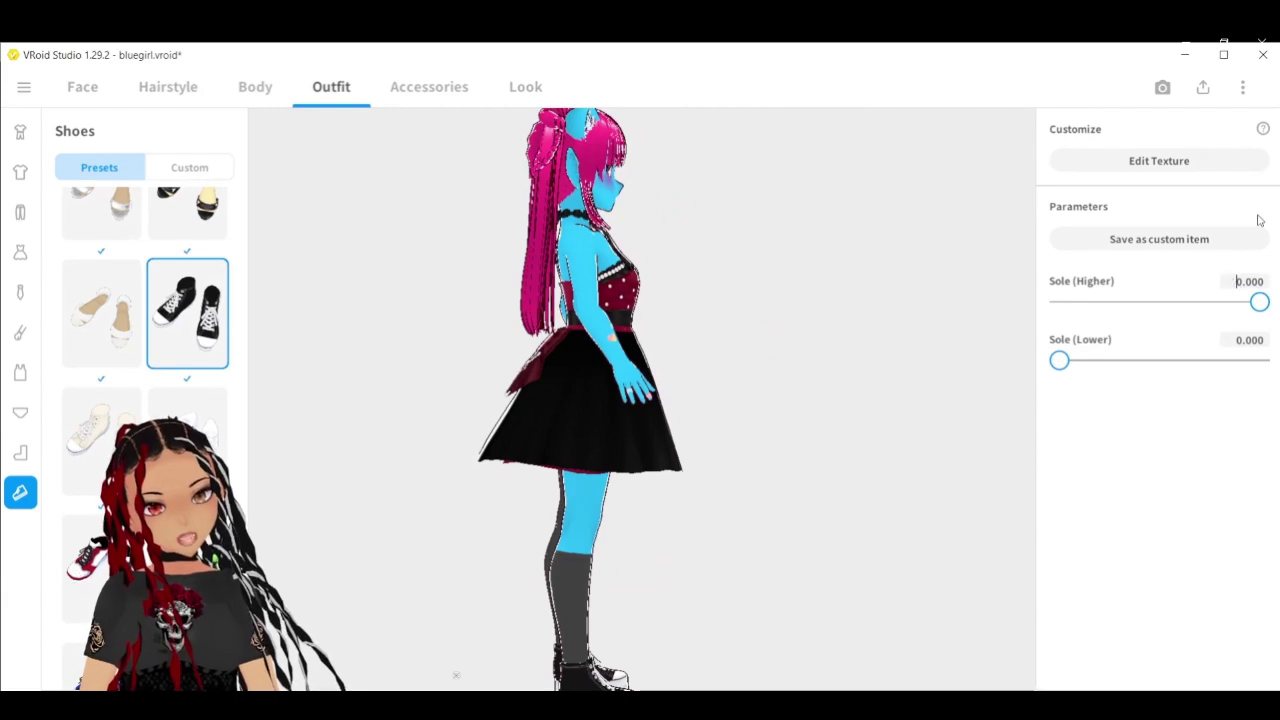
pyautogui.press('Return')
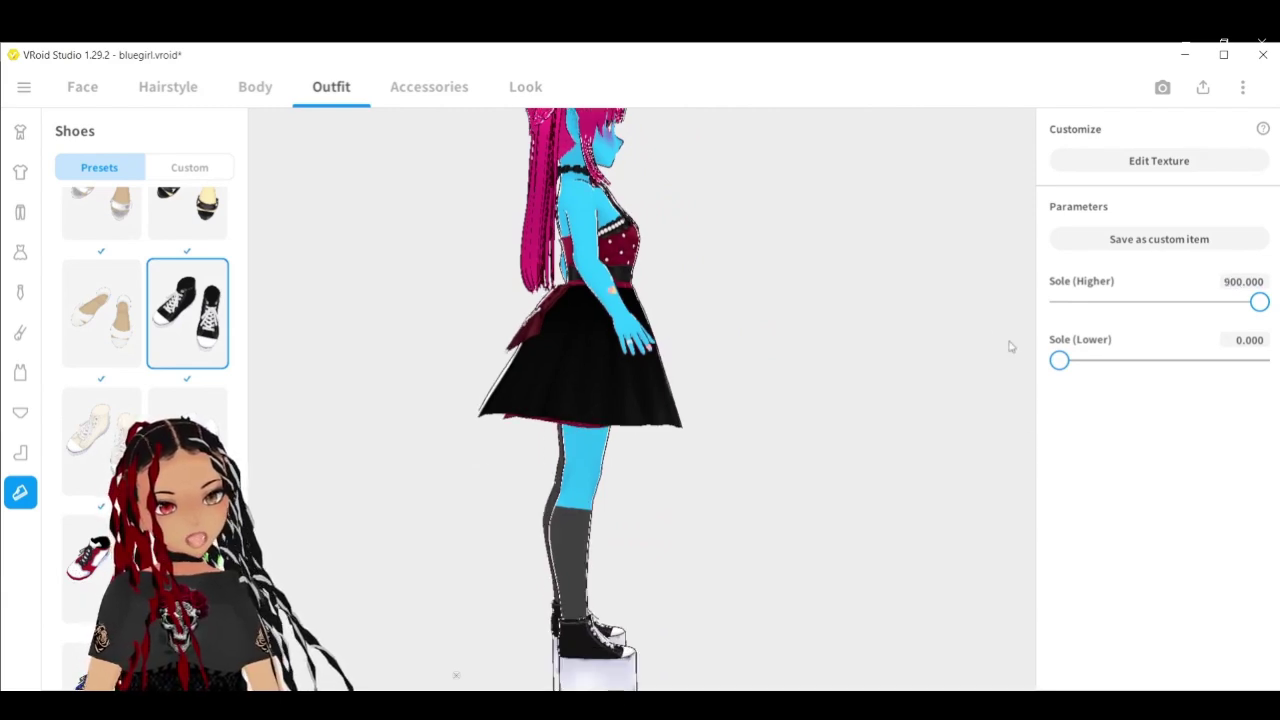
pyautogui.moveTo(782, 459); pyautogui.dragTo(691, 466, button='right')
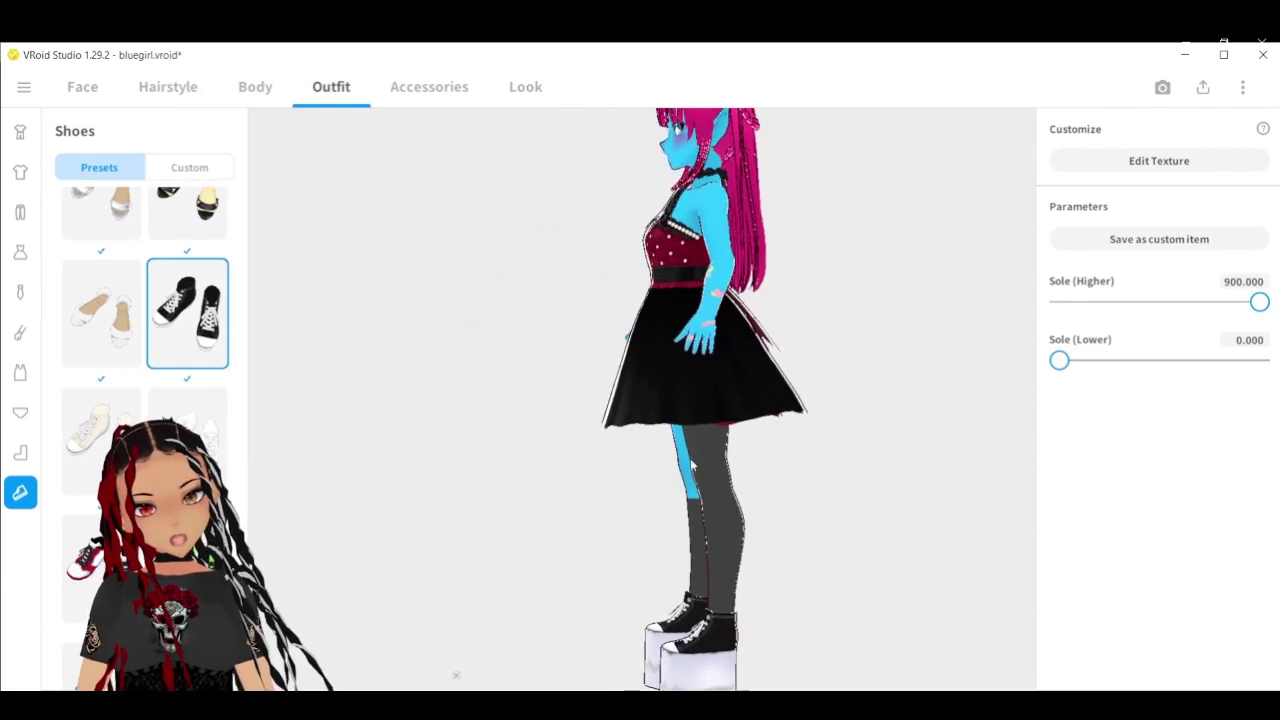
pyautogui.moveTo(668, 418); pyautogui.dragTo(523, 511, button='right')
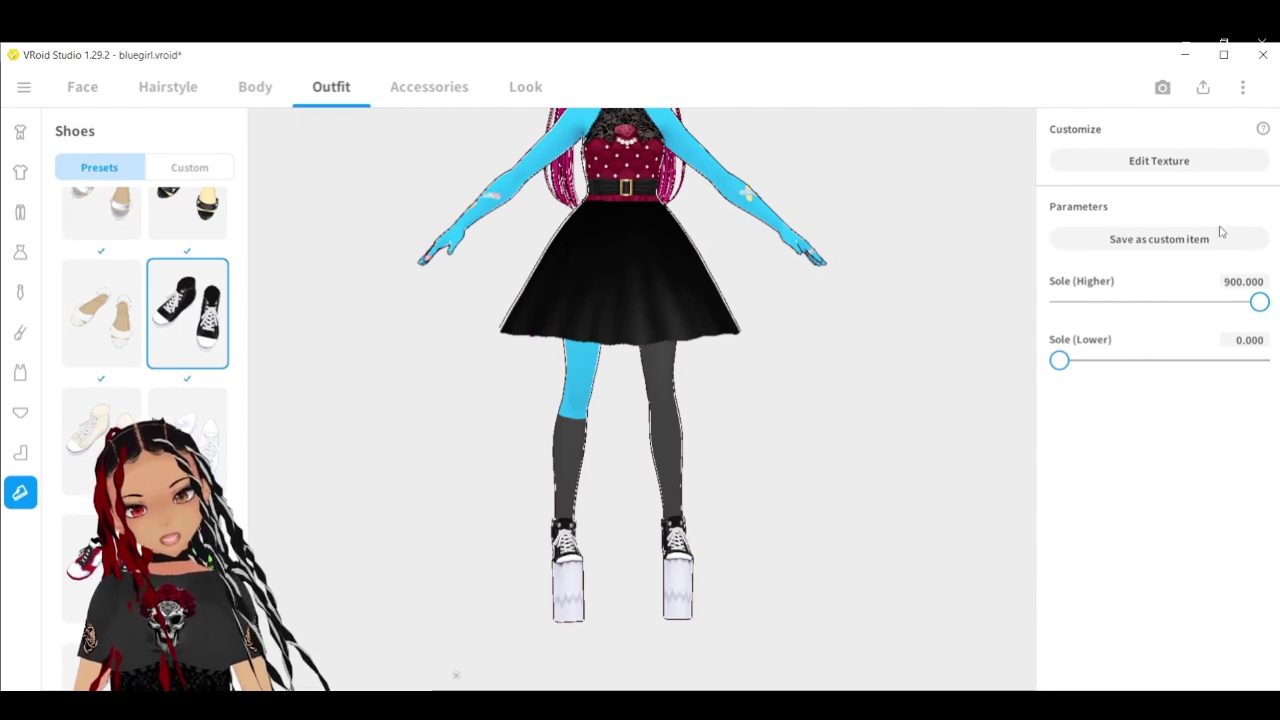
# Step: Set Sole (Higher) to -900 and inspect the shrunken sneakers
pyautogui.click(1238, 284)
pyautogui.click(1226, 288)
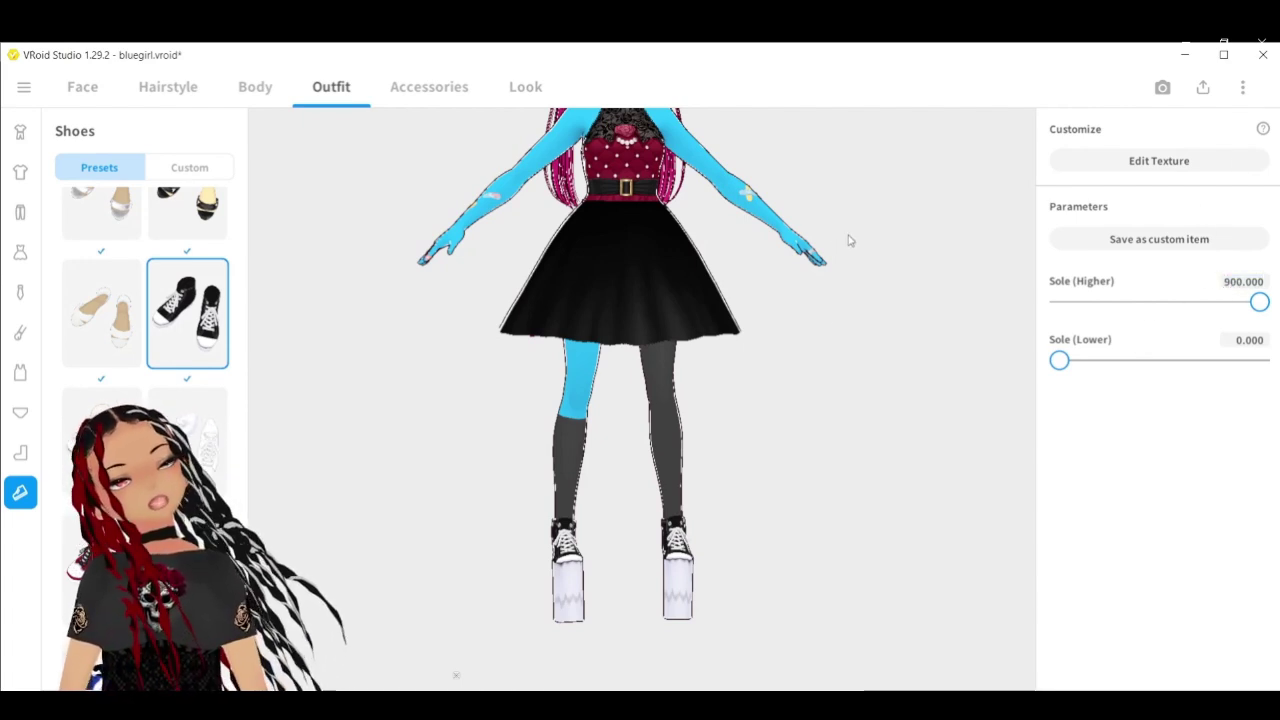
pyautogui.write('-')
pyautogui.press('Return')
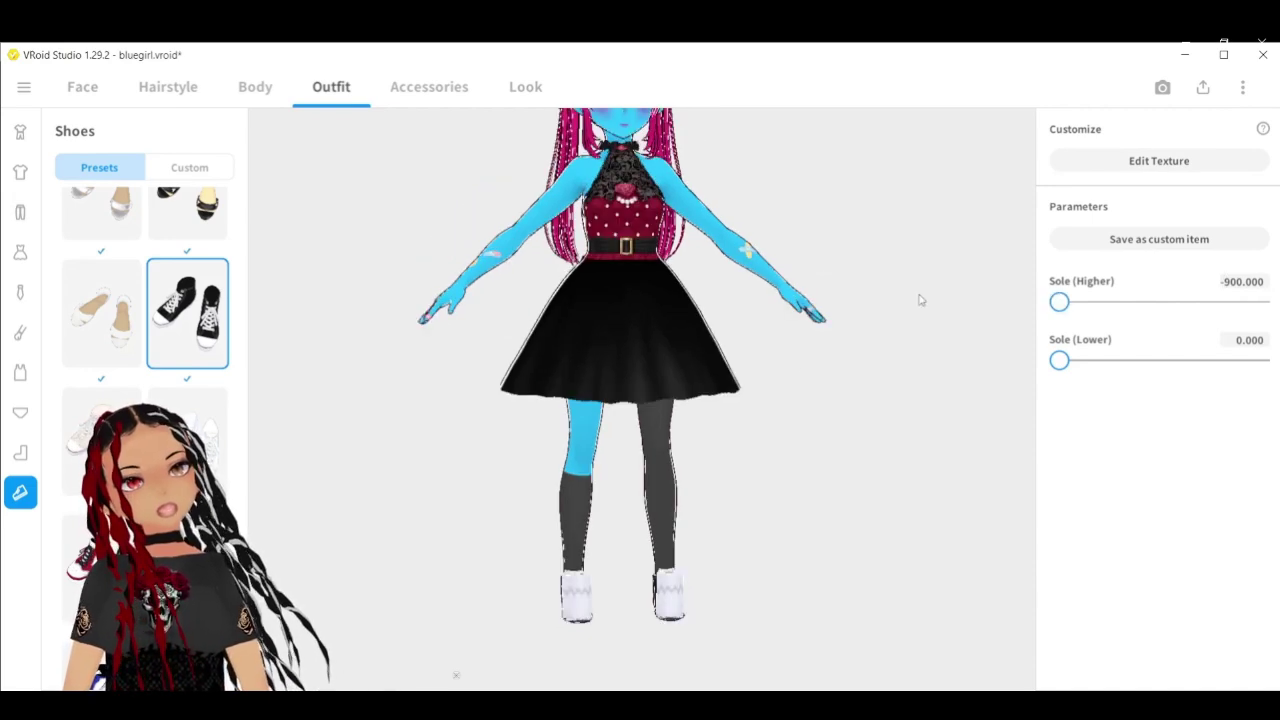
pyautogui.moveTo(443, 480); pyautogui.dragTo(406, 483)
pyautogui.moveTo(823, 510); pyautogui.dragTo(744, 519)
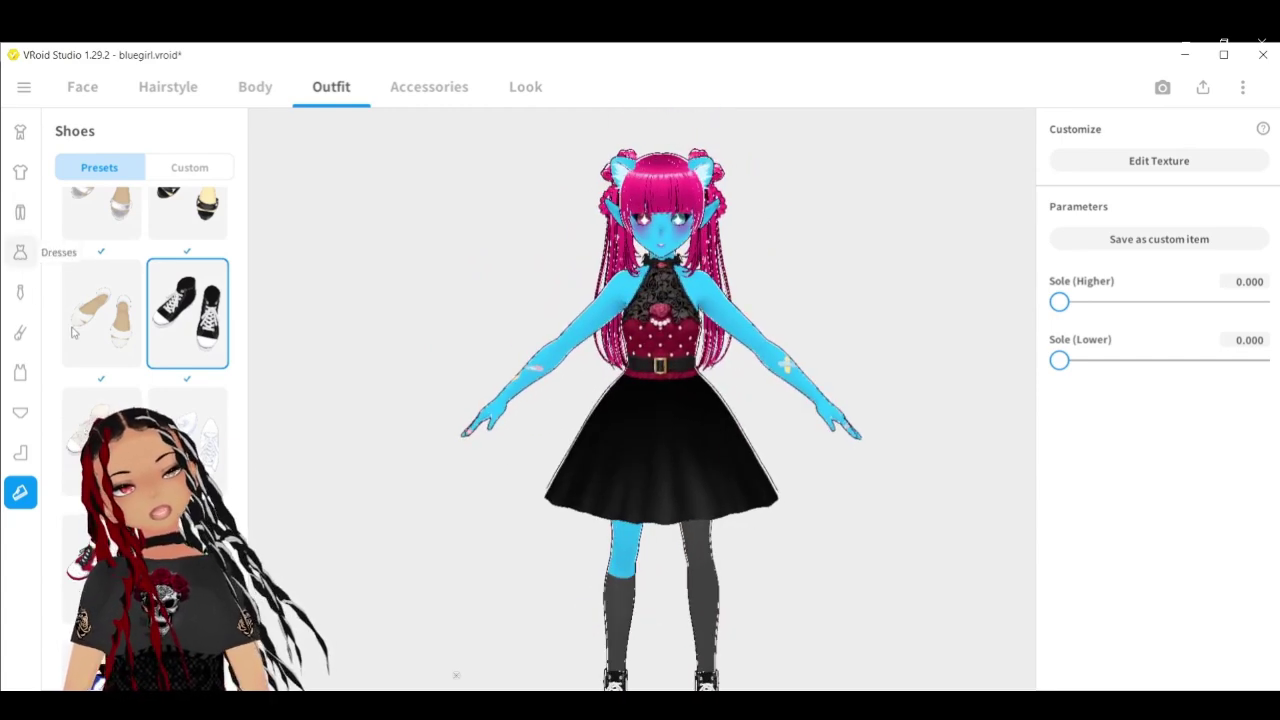
# Step: In Dresses, drag Skirt Length to 100, then back to 0
pyautogui.click(20, 254)
pyautogui.scroll(-1, 1150, 575)
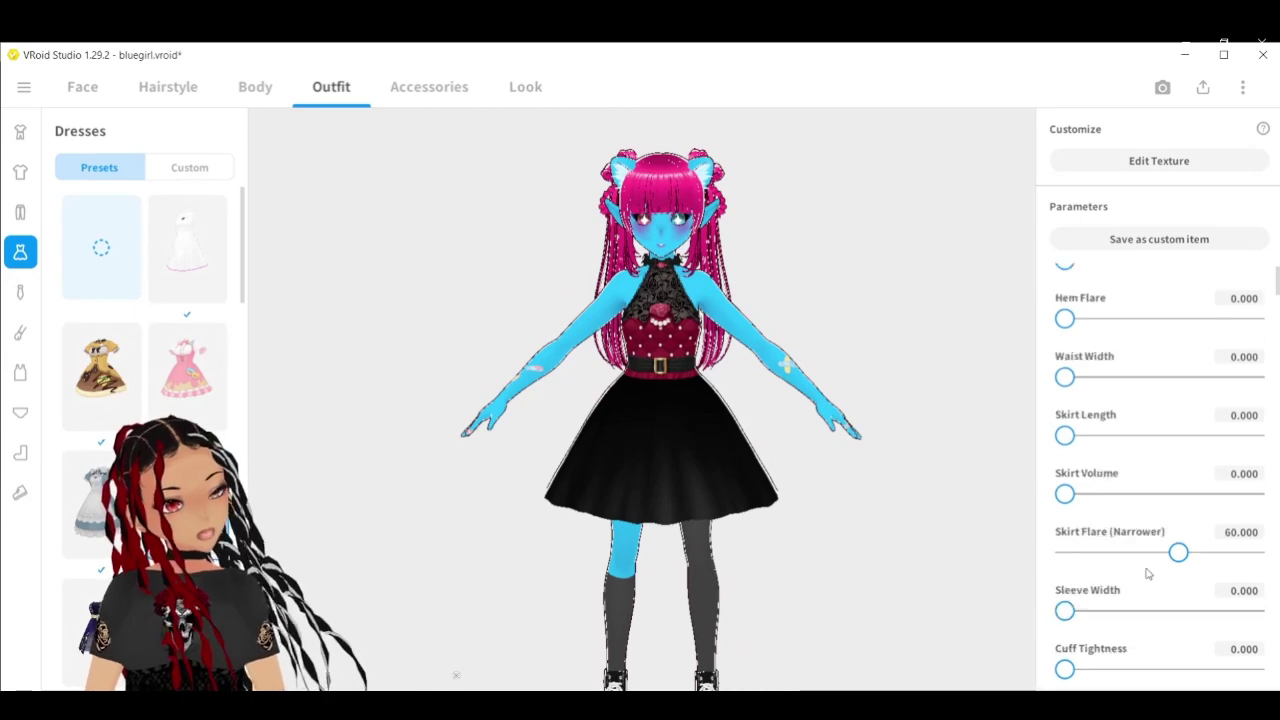
pyautogui.moveTo(1064, 436); pyautogui.dragTo(1254, 436)
pyautogui.moveTo(497, 441); pyautogui.dragTo(479, 413)
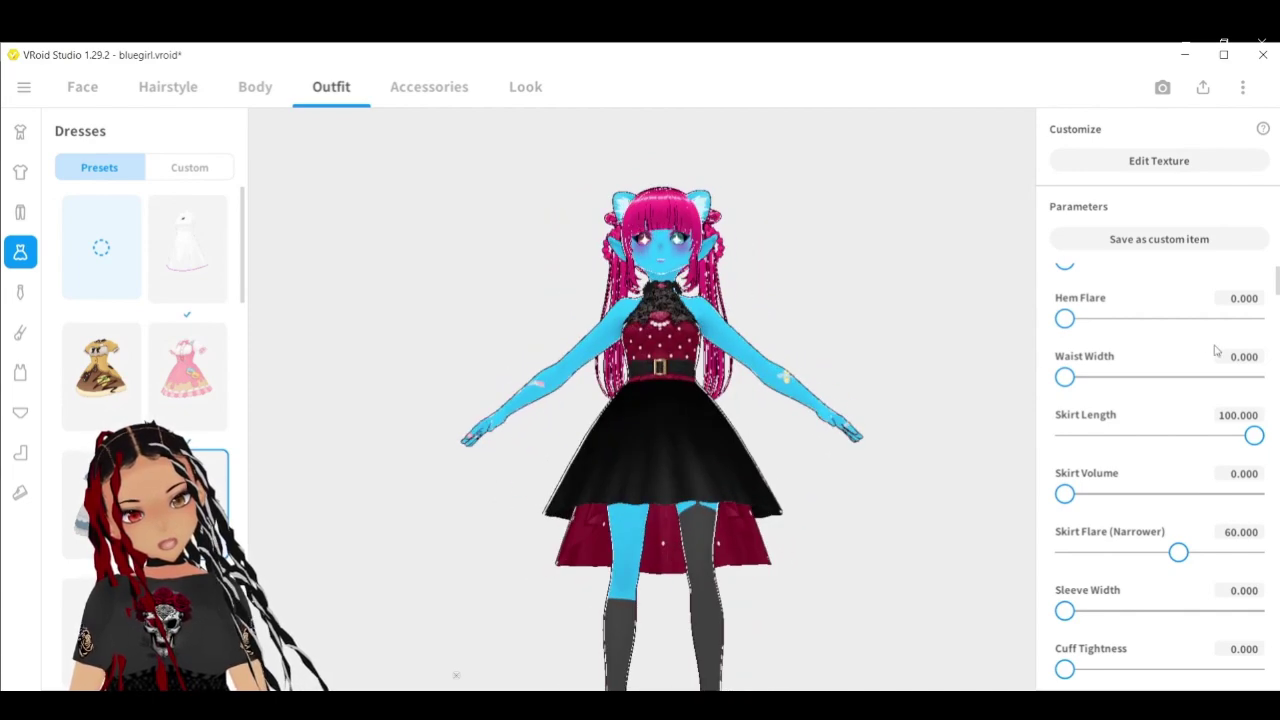
pyautogui.moveTo(1254, 436); pyautogui.dragTo(1062, 436)
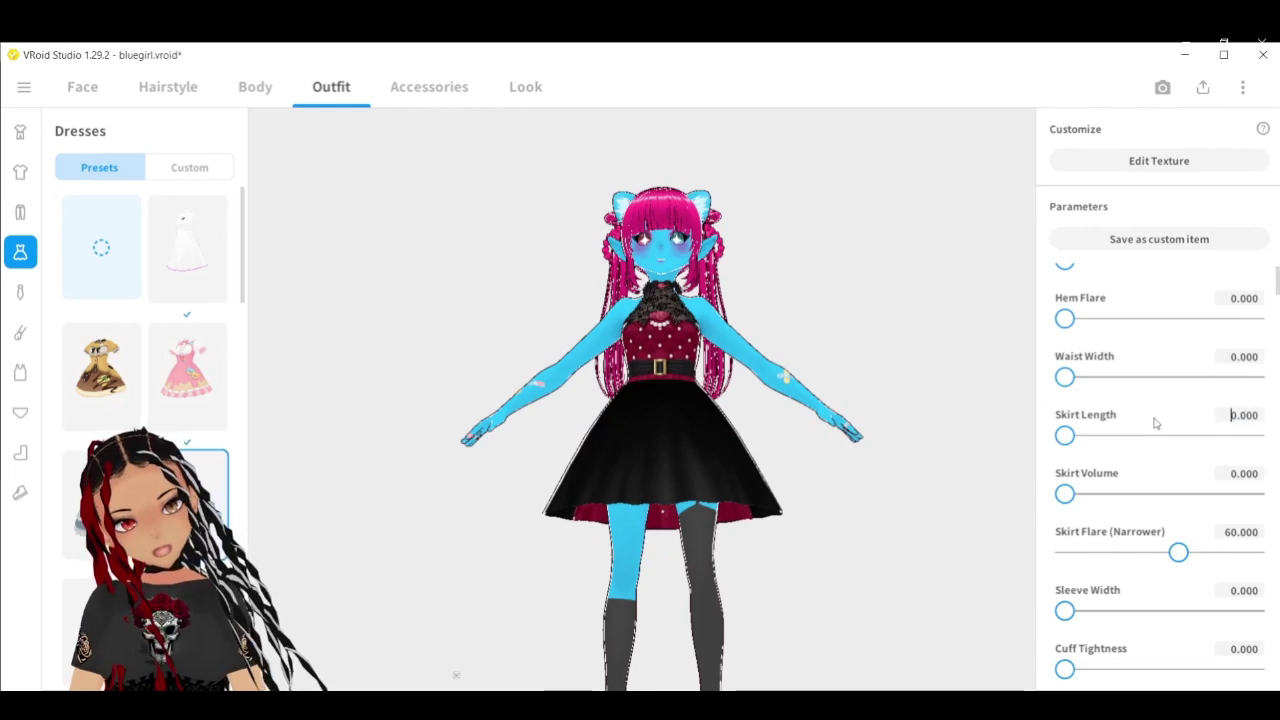
# Step: Enter a Skirt Length of -900
pyautogui.scroll(-3, 1246, 474)
pyautogui.scroll(-3, 1228, 524)
pyautogui.scroll(2, 1222, 500)
pyautogui.scroll(-8, 1220, 480)
pyautogui.scroll(-15, 1219, 514)
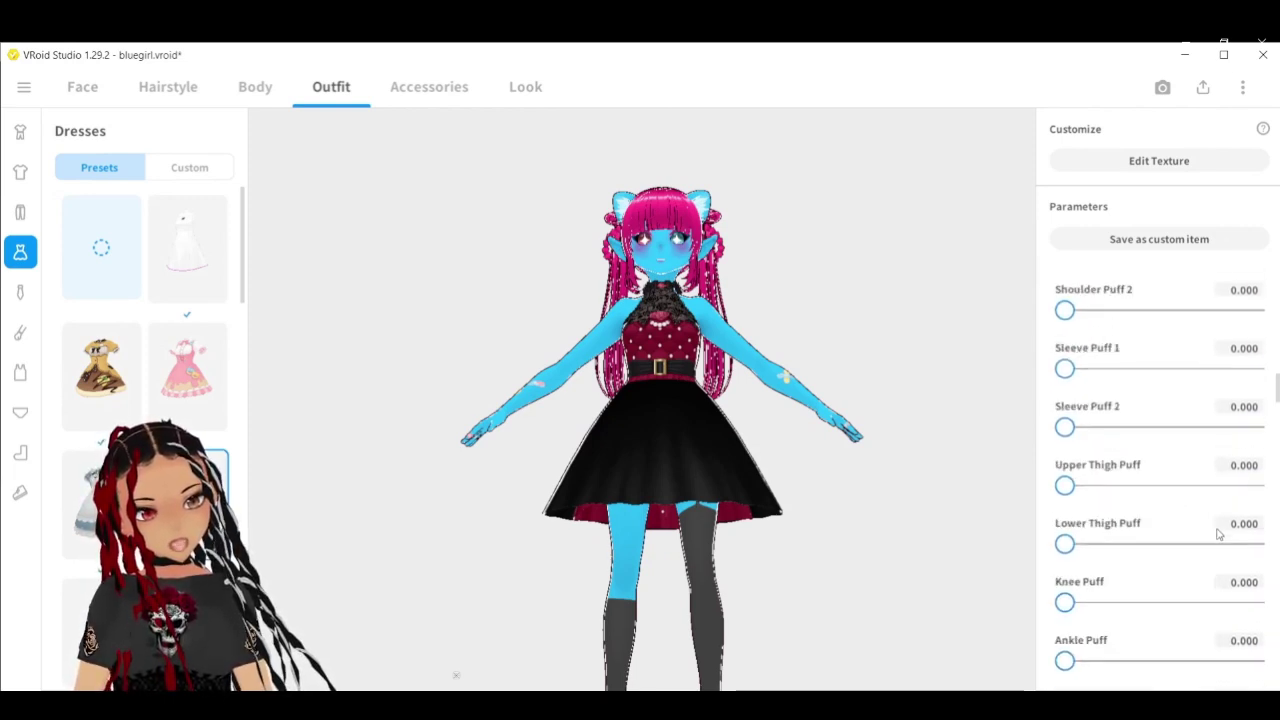
pyautogui.scroll(-20, 1218, 536)
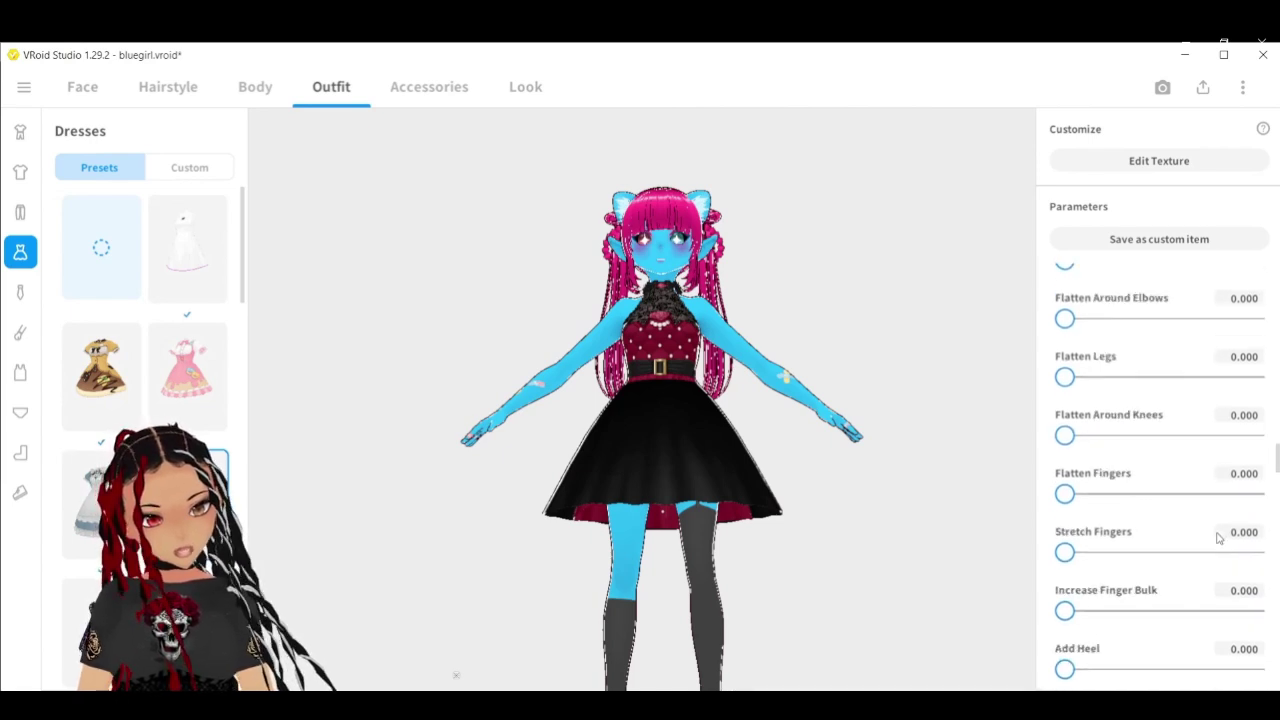
pyautogui.scroll(-8, 1218, 538)
pyautogui.scroll(1, 1218, 540)
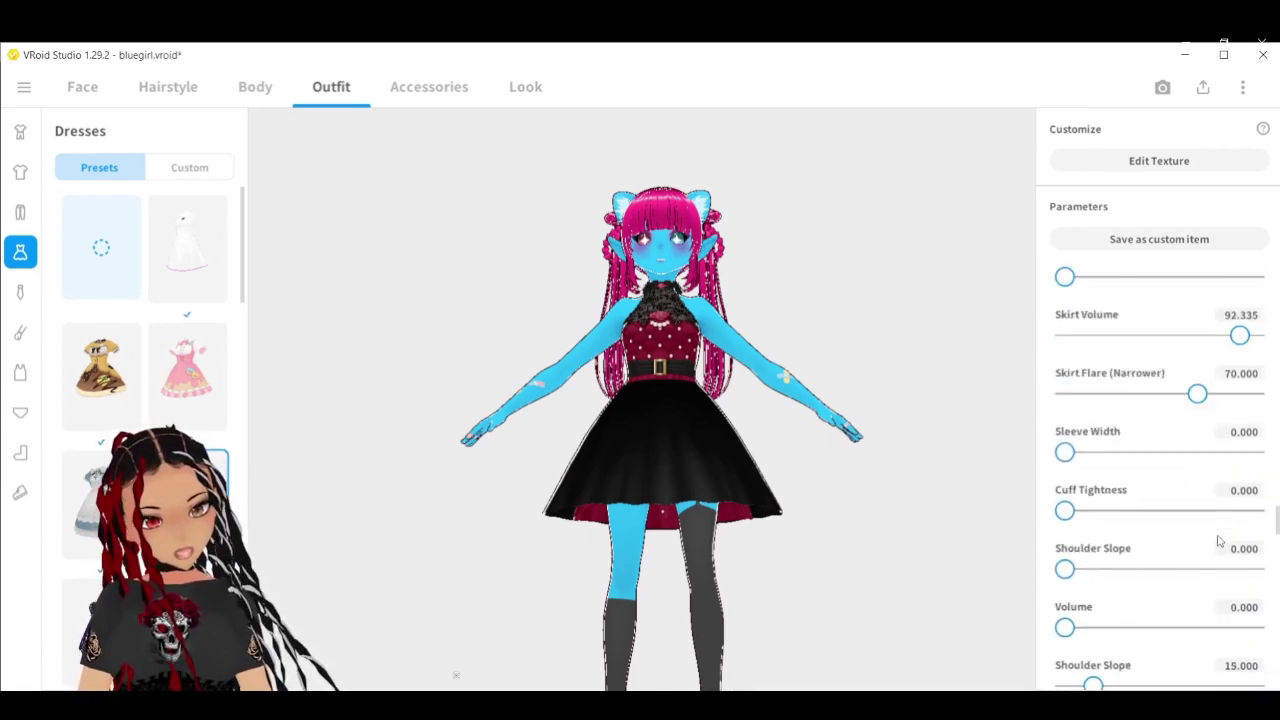
pyautogui.scroll(1, 1212, 350)
pyautogui.scroll(1, 1210, 352)
pyautogui.click(1230, 342)
pyautogui.click(1231, 343)
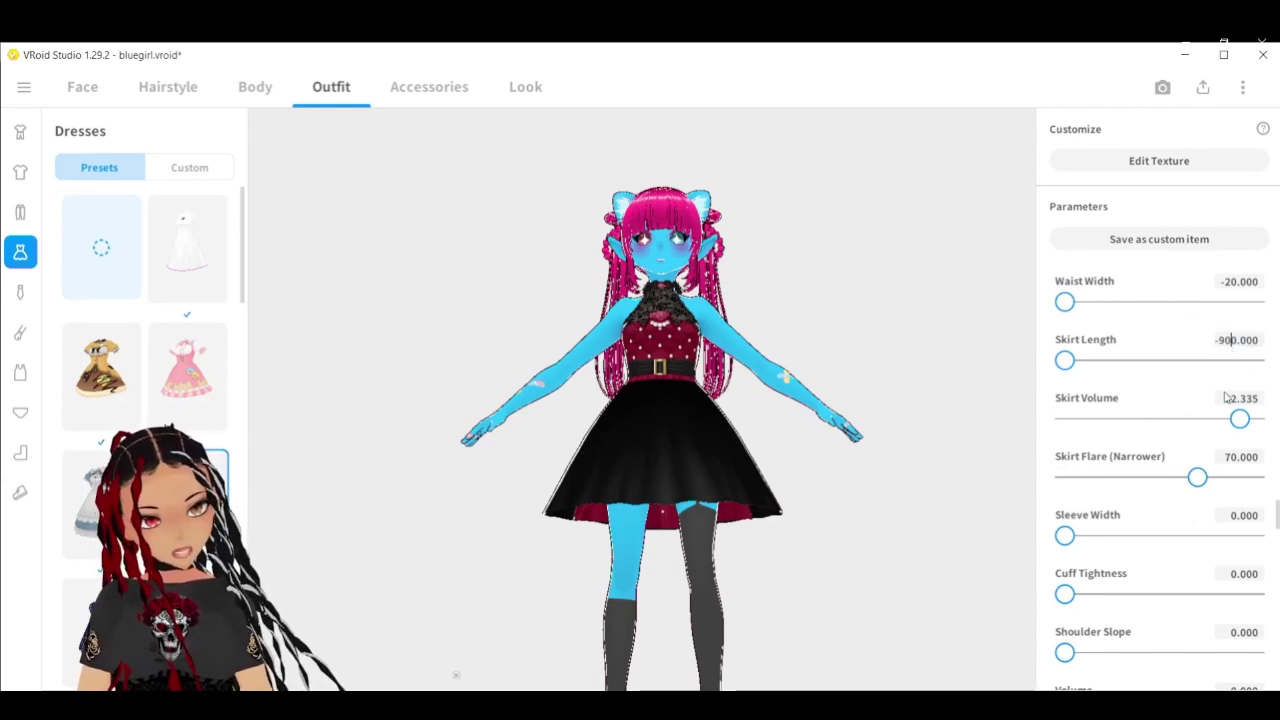
pyautogui.write('-90')
pyautogui.press('Return')
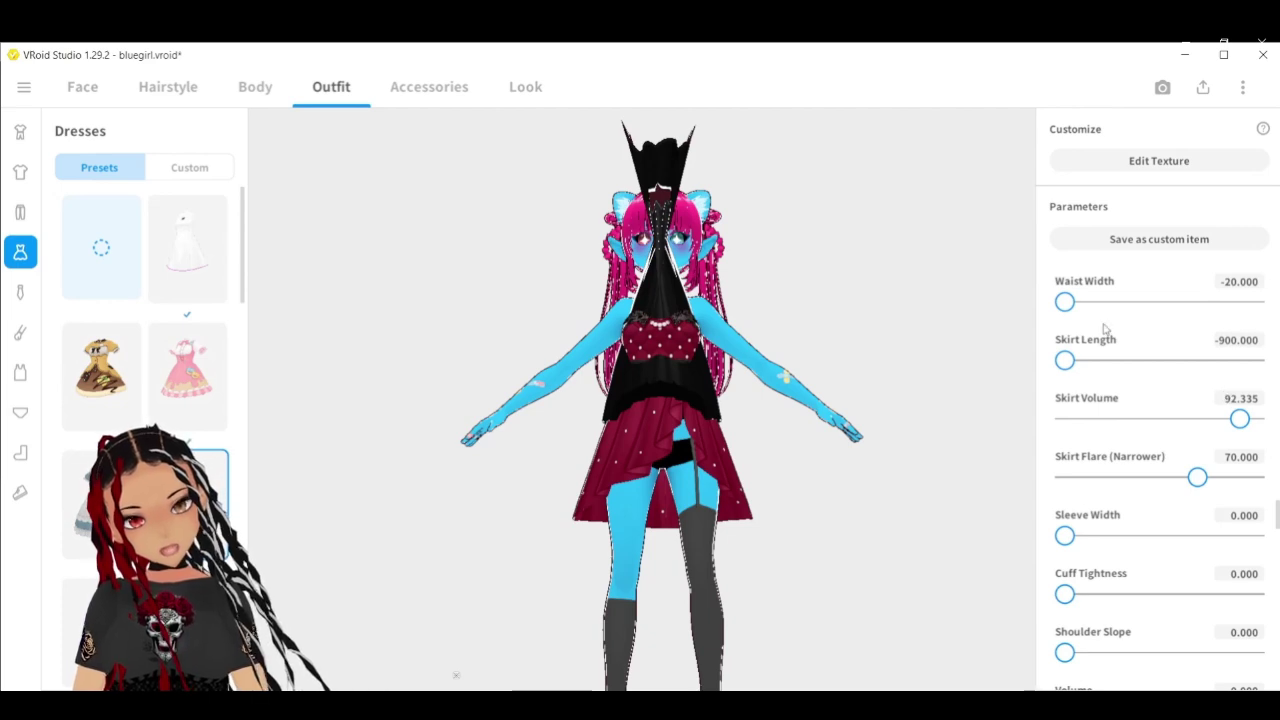
# Step: Change Skirt Length to -90 and check the short skirt
pyautogui.click(1231, 341)
pyautogui.click(1231, 341)
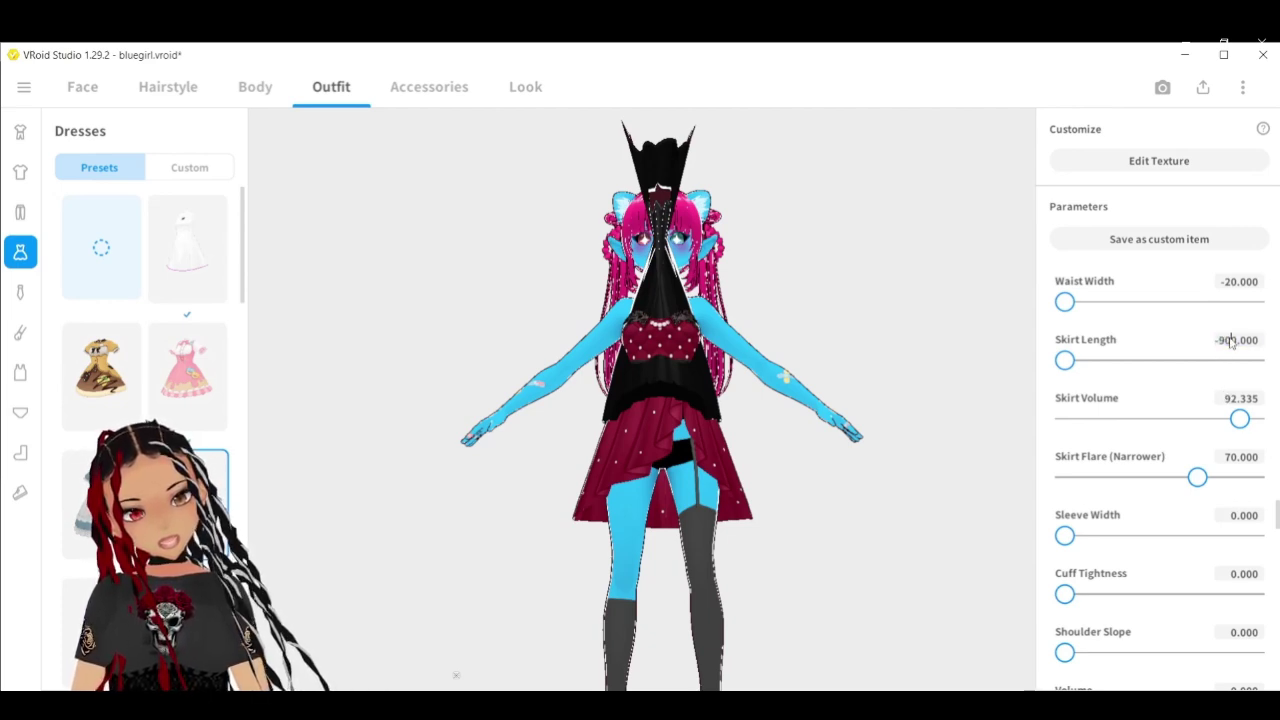
pyautogui.write('-9')
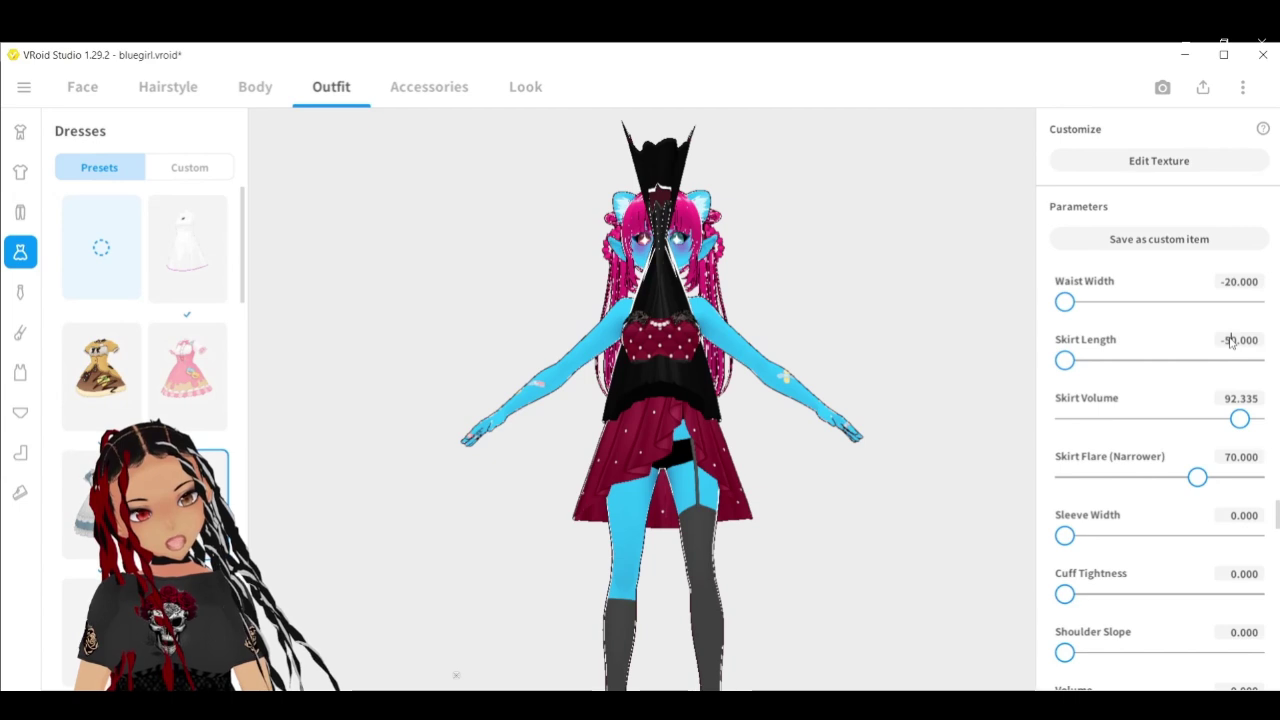
pyautogui.press('Return')
pyautogui.moveTo(762, 507); pyautogui.dragTo(709, 473)
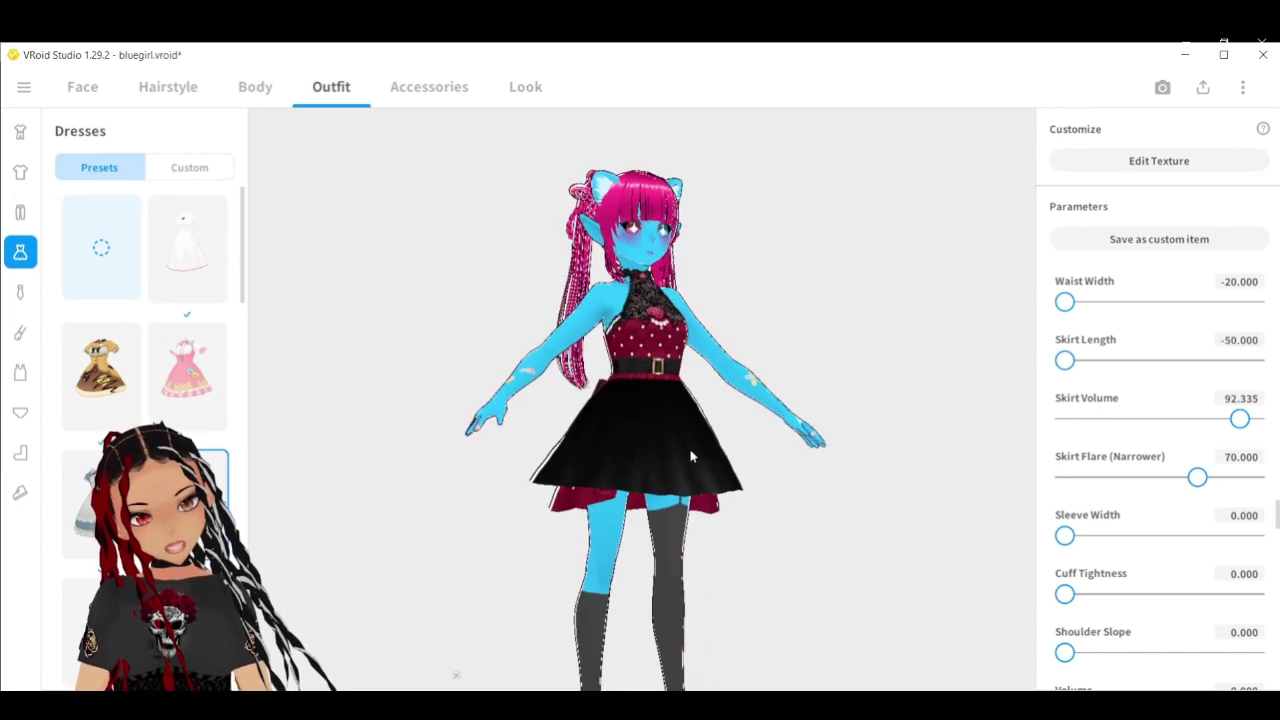
# Step: Set Skirt Length to a positive 90 so the skirt hangs long
pyautogui.click(1233, 340)
pyautogui.click(1233, 341)
pyautogui.press('BackSpace')
pyautogui.press('BackSpace')
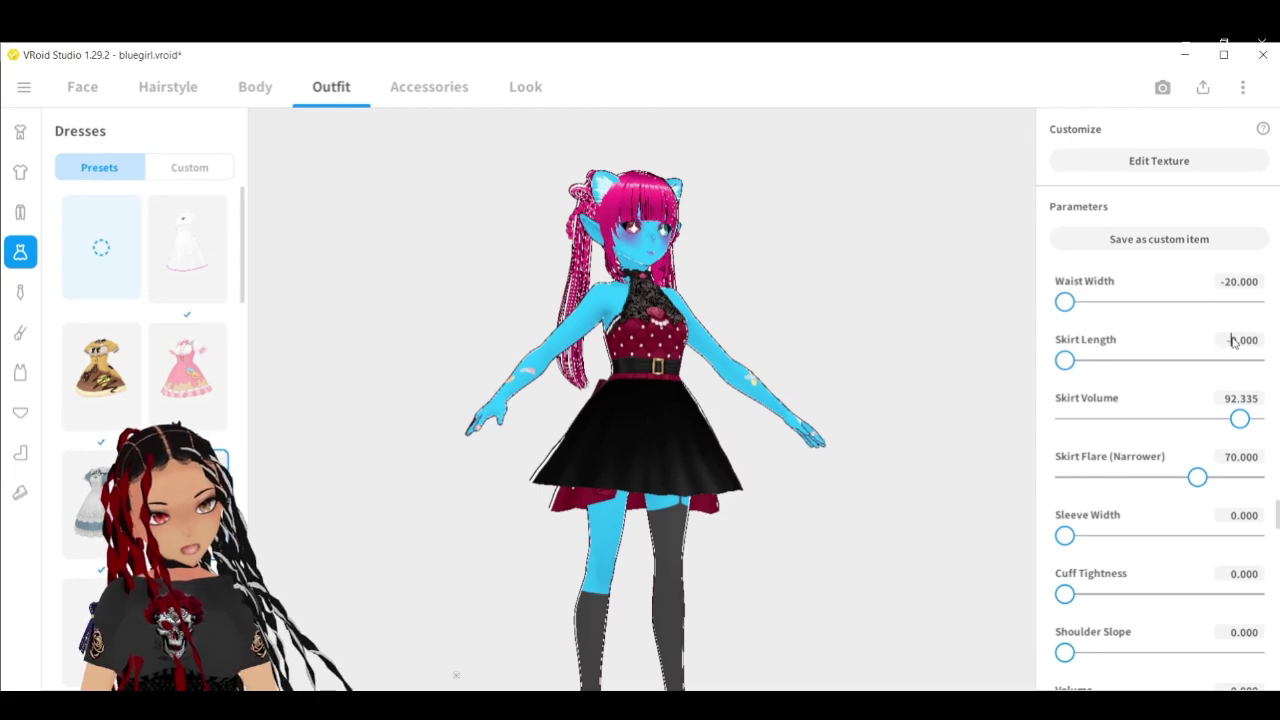
pyautogui.write('90')
pyautogui.moveTo(825, 477)
pyautogui.mouseDown(button='right')
pyautogui.moveTo(735, 484)
pyautogui.moveTo(823, 466)
pyautogui.moveTo(843, 483)
pyautogui.moveTo(823, 474)
pyautogui.mouseUp(button='right')
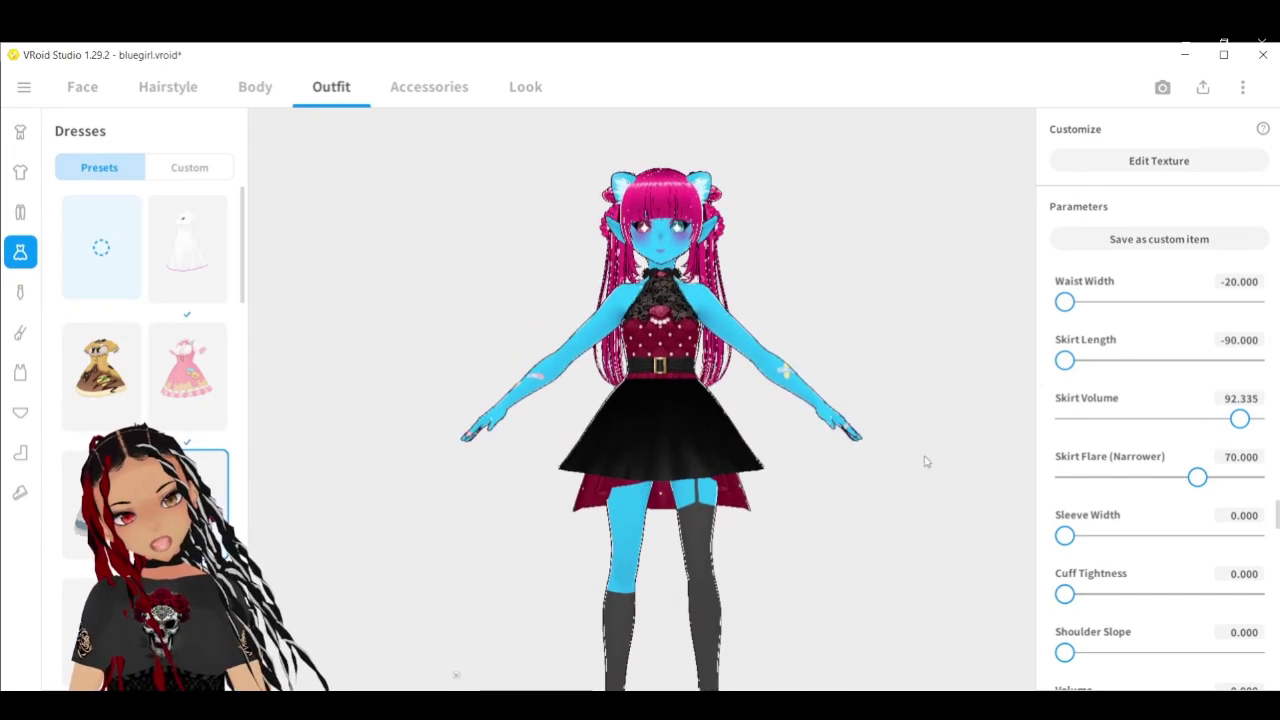
pyautogui.click(1231, 345)
pyautogui.click(1228, 344)
pyautogui.press('Return')
pyautogui.moveTo(574, 590)
pyautogui.mouseDown(button='right')
pyautogui.moveTo(674, 571)
pyautogui.moveTo(546, 580)
pyautogui.moveTo(588, 585)
pyautogui.moveTo(575, 594)
pyautogui.mouseUp(button='right')
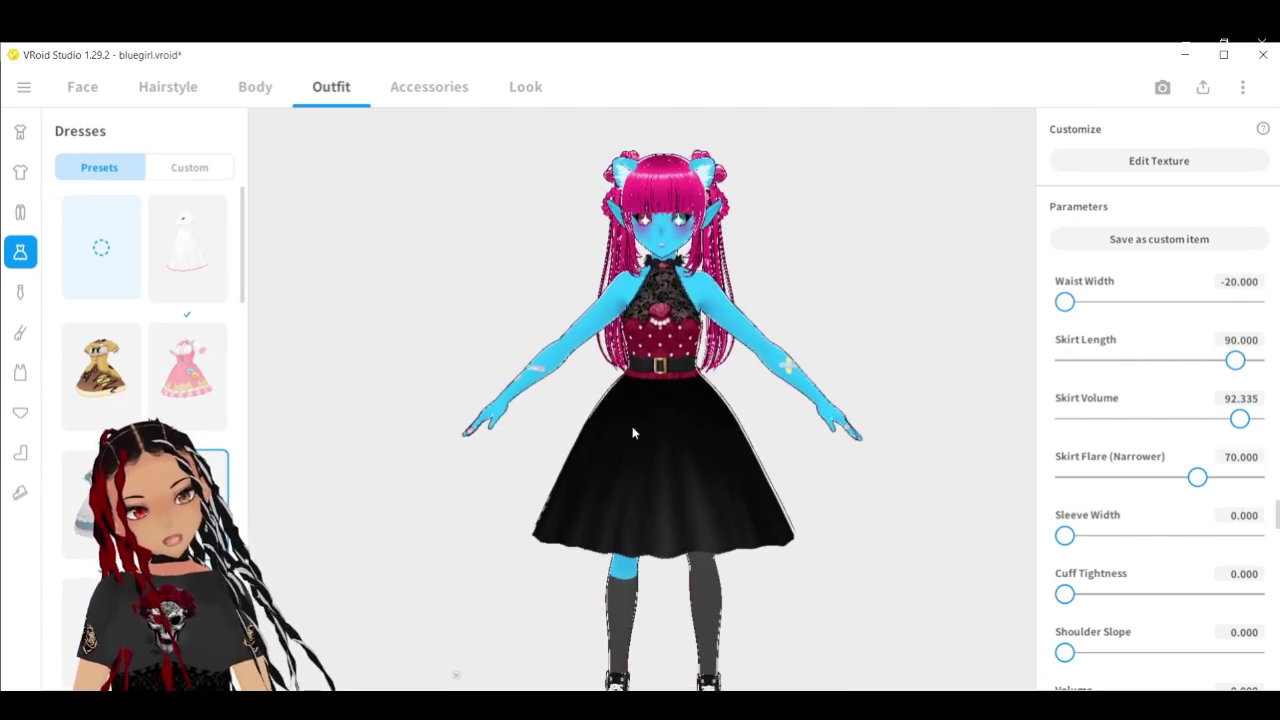
# Step: Frame the avatar and orbit it to inspect the long skirt from all sides
pyautogui.moveTo(668, 291); pyautogui.dragTo(574, 352, button='middle')
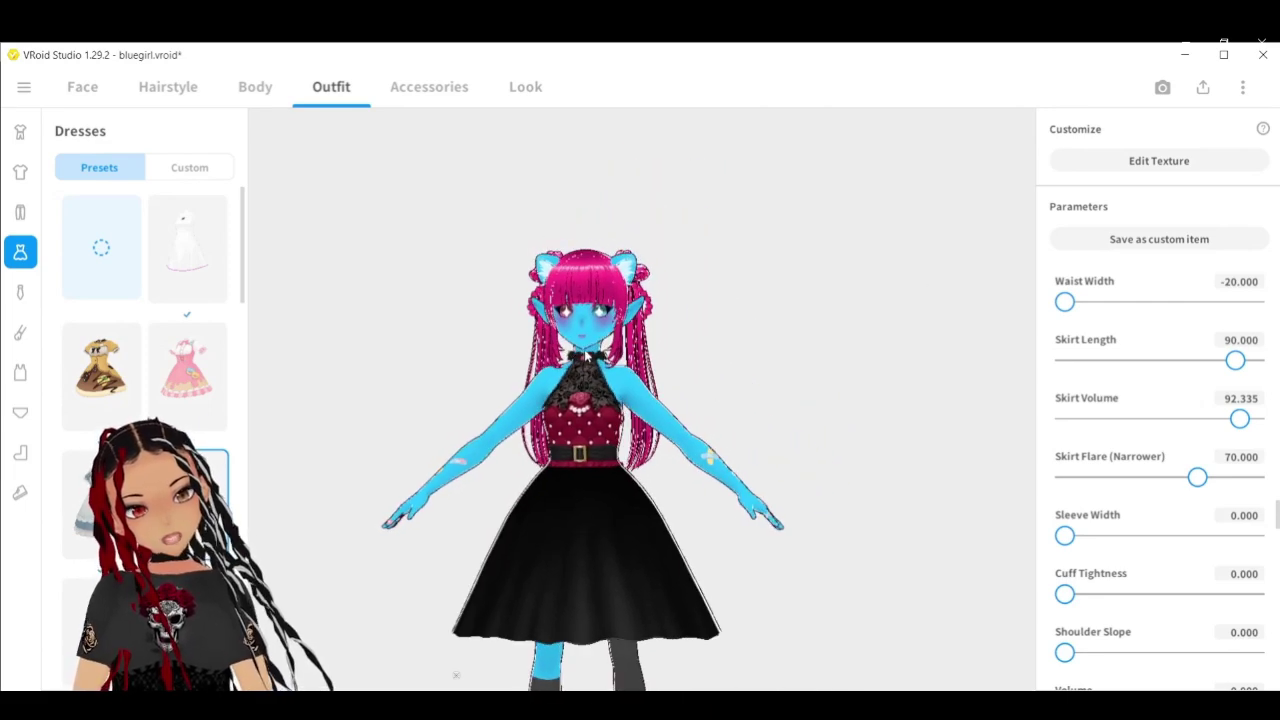
pyautogui.scroll(5, 585, 355)
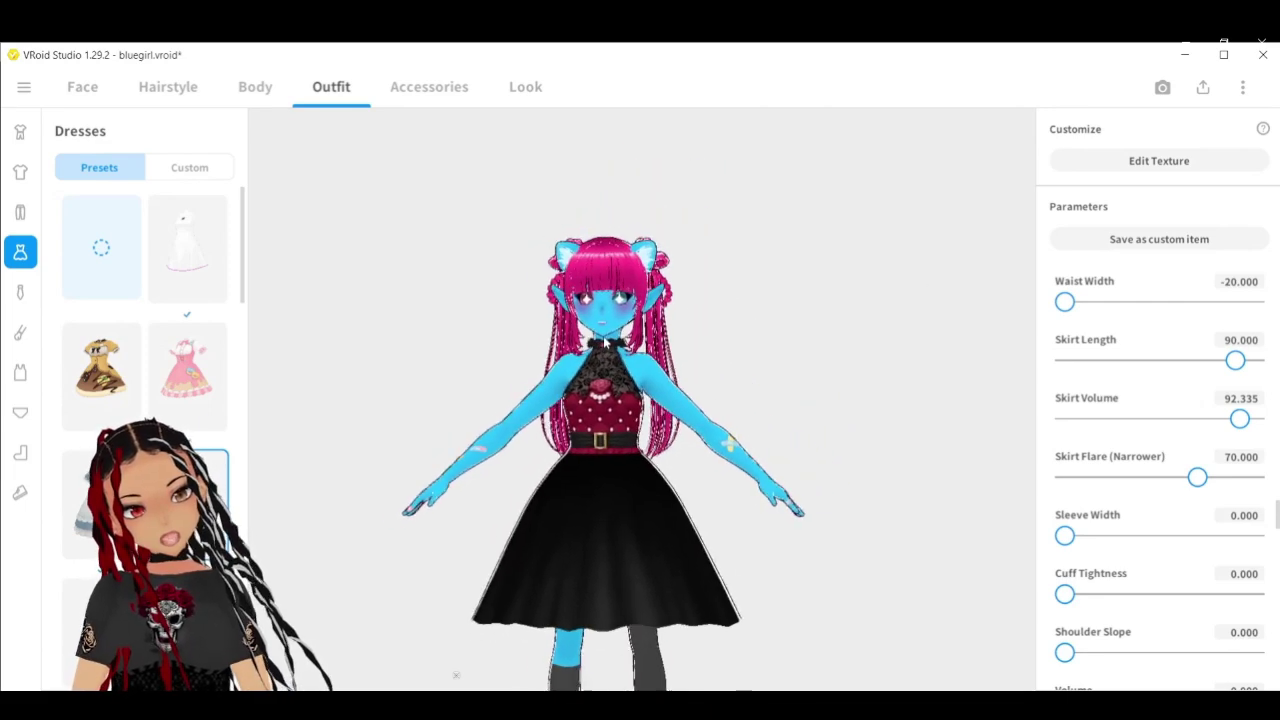
pyautogui.moveTo(628, 333)
pyautogui.mouseDown()
pyautogui.moveTo(674, 331)
pyautogui.moveTo(633, 337)
pyautogui.mouseUp()
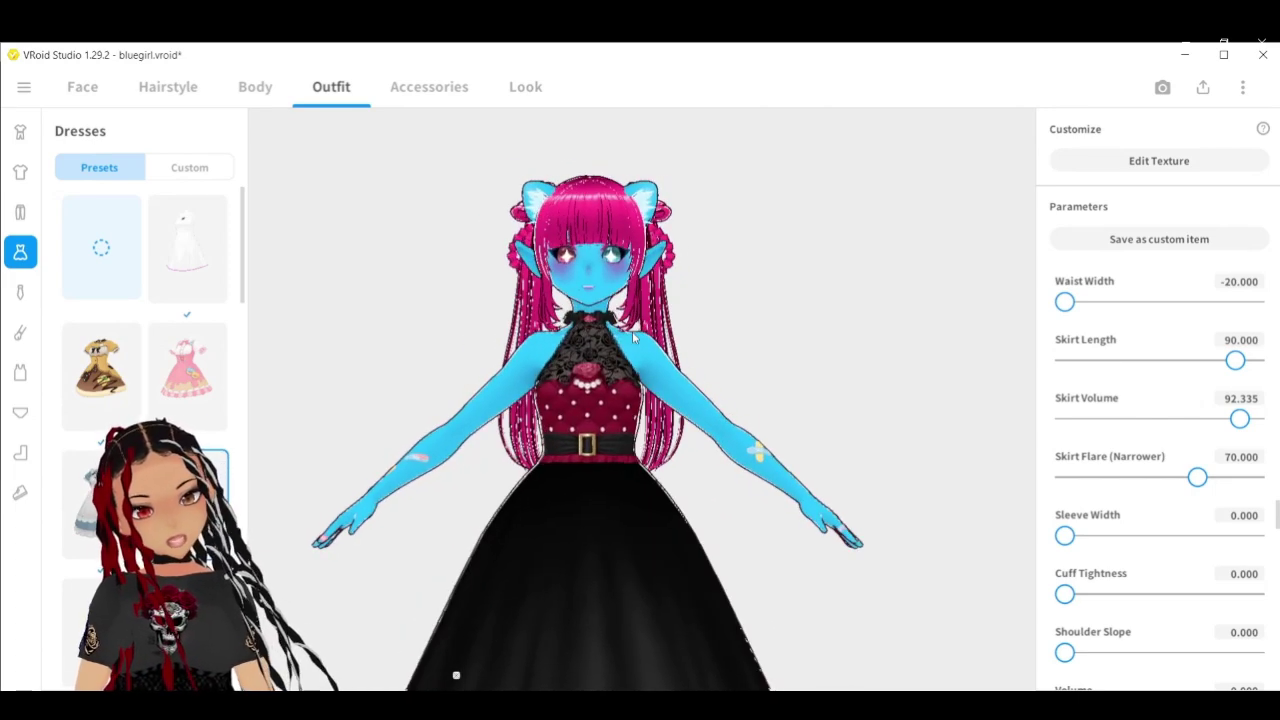
pyautogui.scroll(-2, 968, 385)
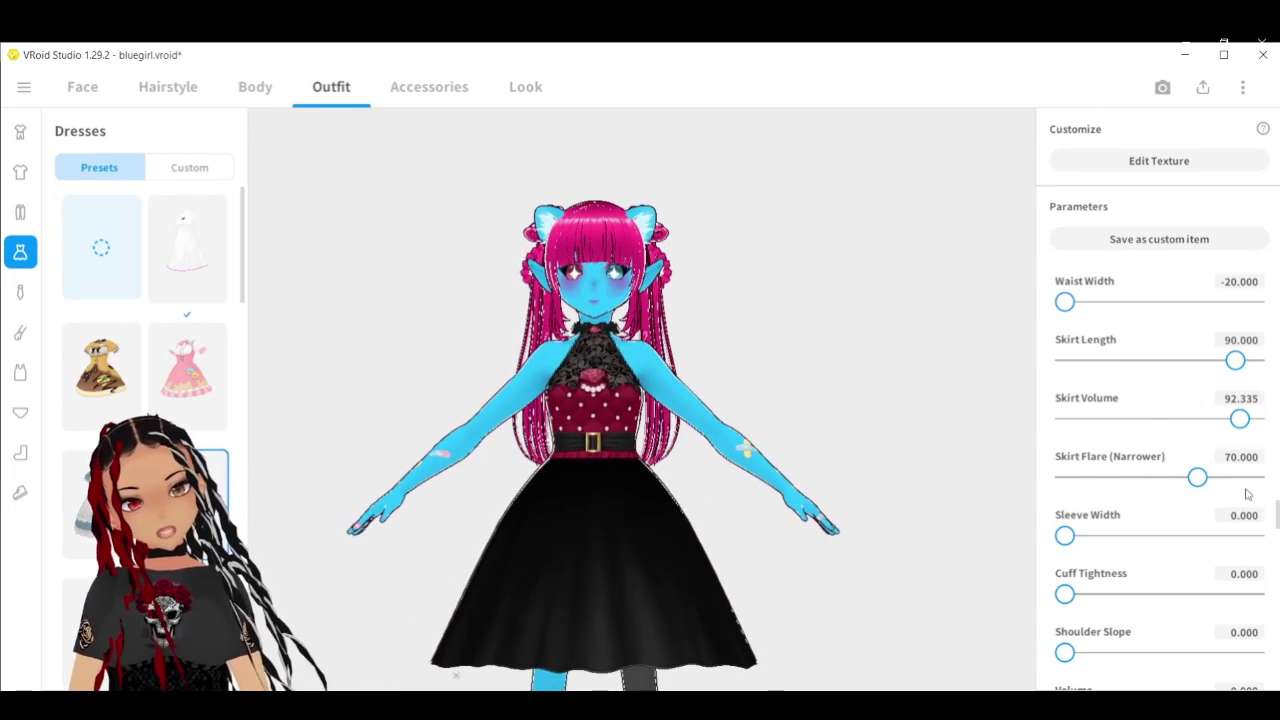
pyautogui.scroll(-6, 1164, 524)
pyautogui.scroll(-8, 1159, 530)
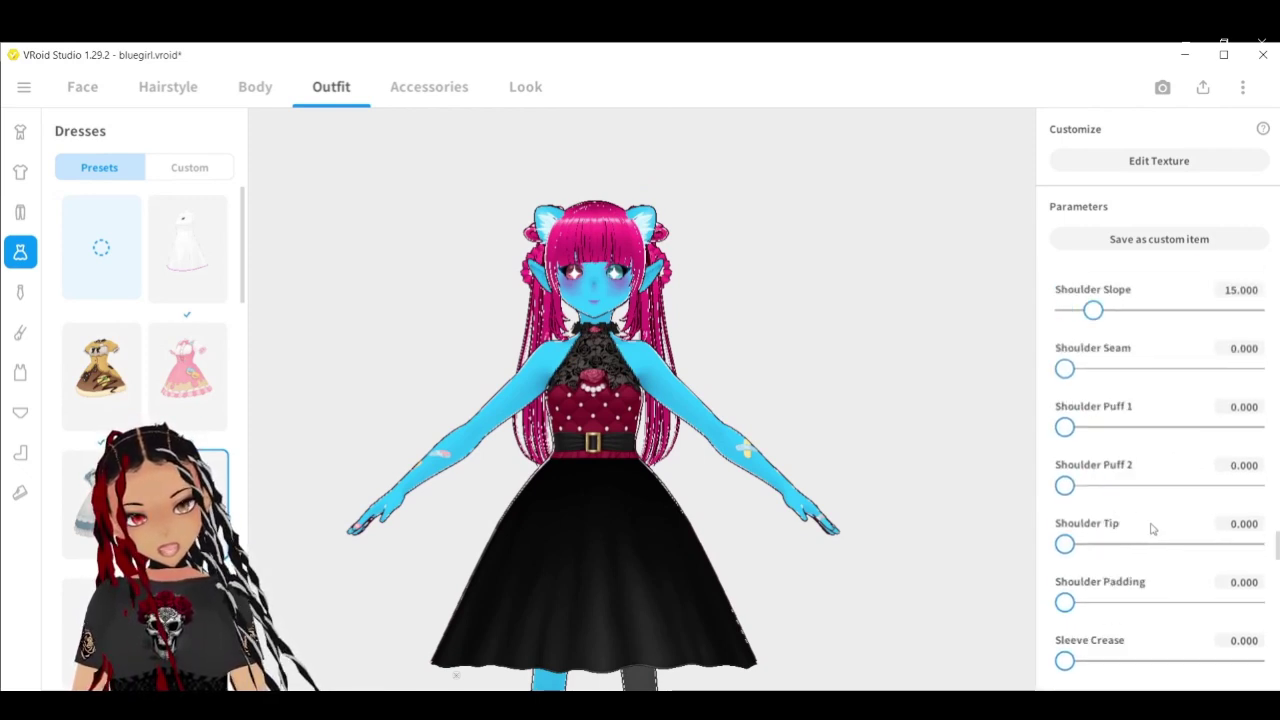
pyautogui.scroll(-5, 1152, 513)
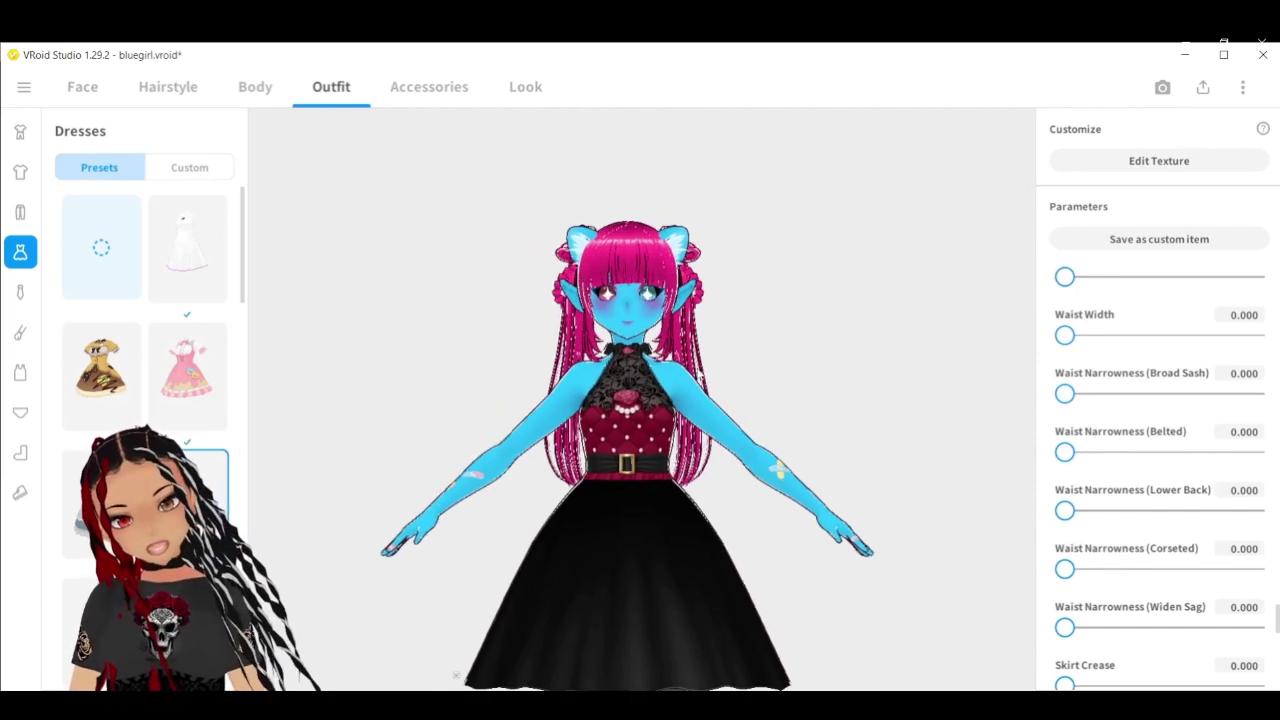
pyautogui.moveTo(677, 362); pyautogui.dragTo(512, 345)
pyautogui.moveTo(797, 356); pyautogui.dragTo(720, 353)
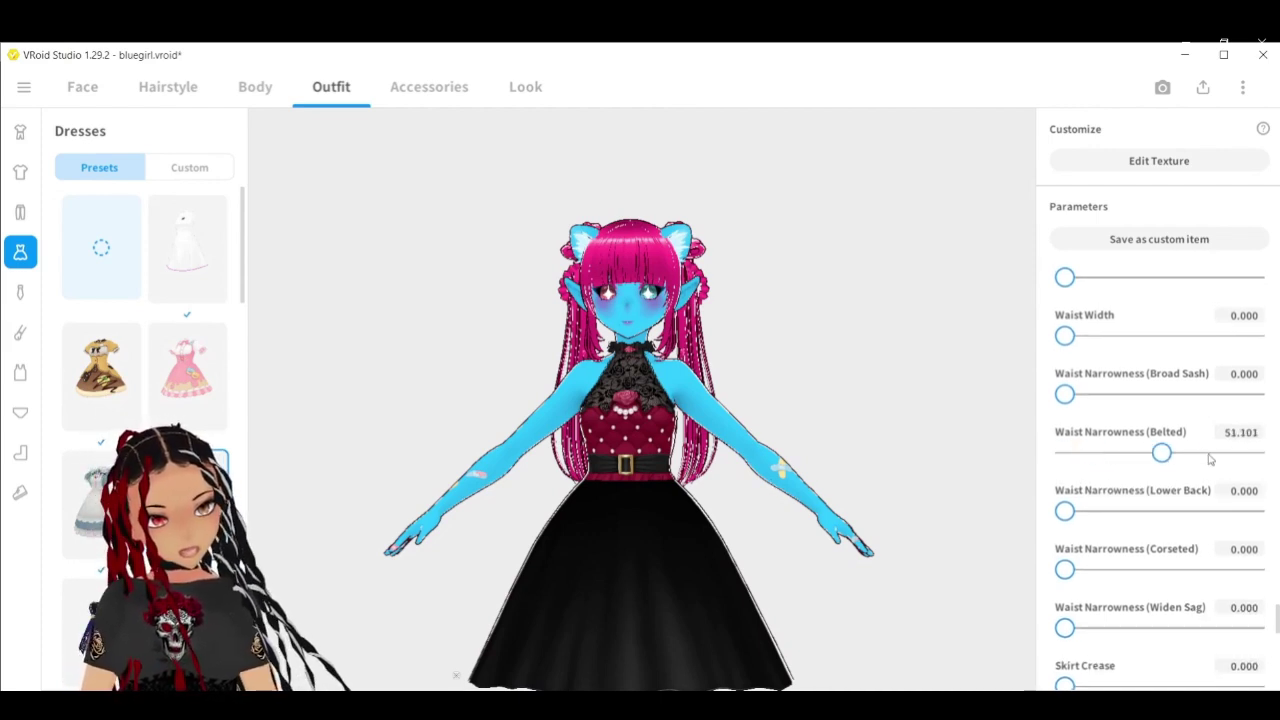
pyautogui.moveTo(770, 432); pyautogui.dragTo(851, 428)
# Step: Bring the lower Skirt Volume and Skirt Flare to 100 and check the fuller skirt
pyautogui.scroll(-5, 1116, 555)
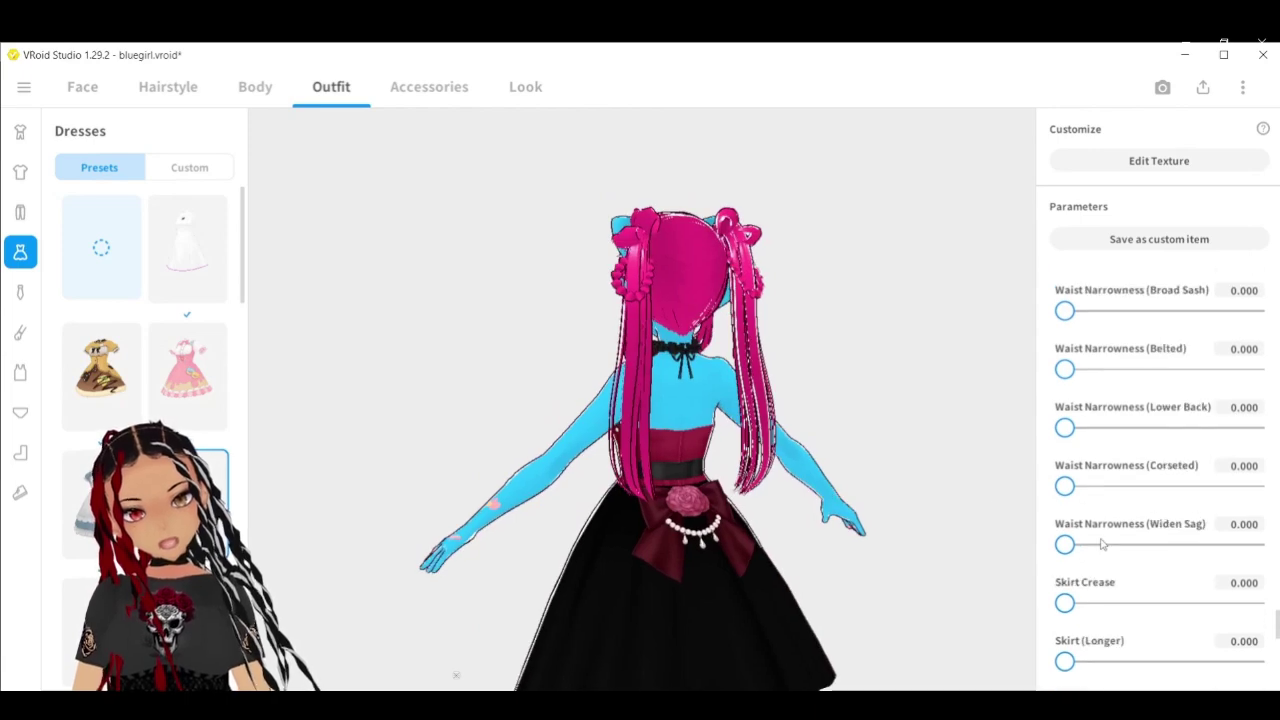
pyautogui.scroll(-1, 1116, 555)
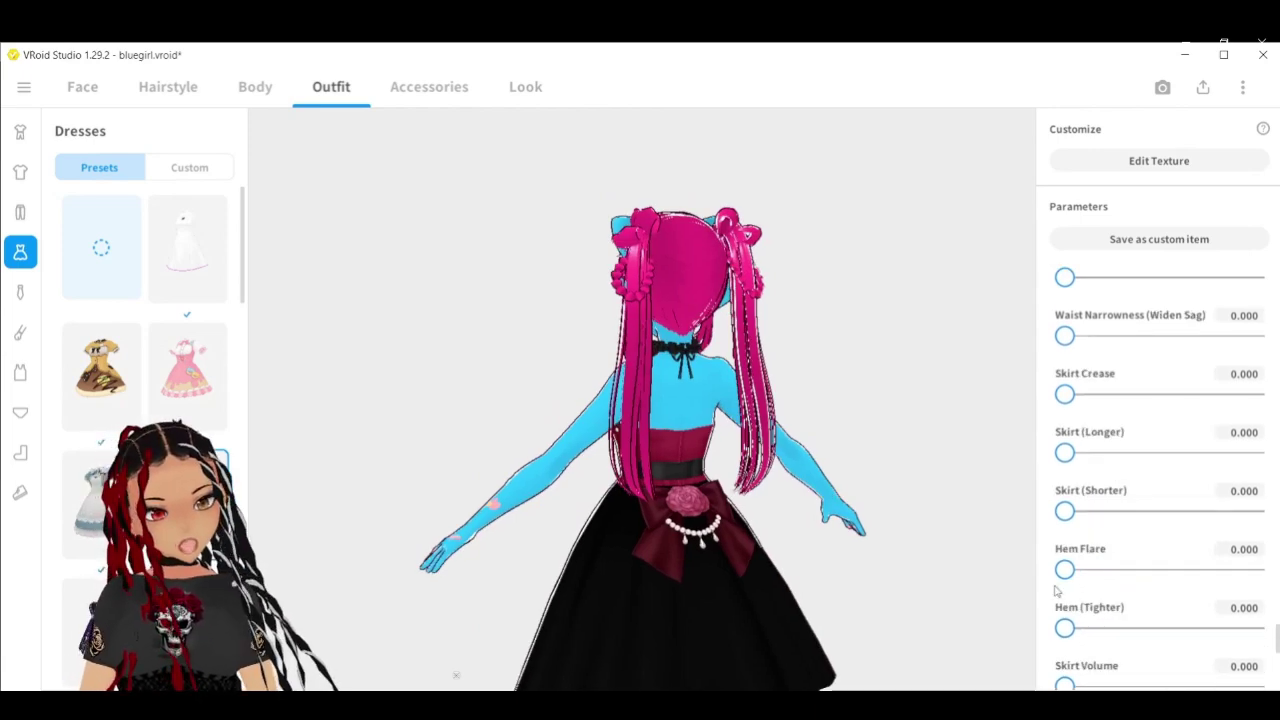
pyautogui.scroll(-1, 1060, 600)
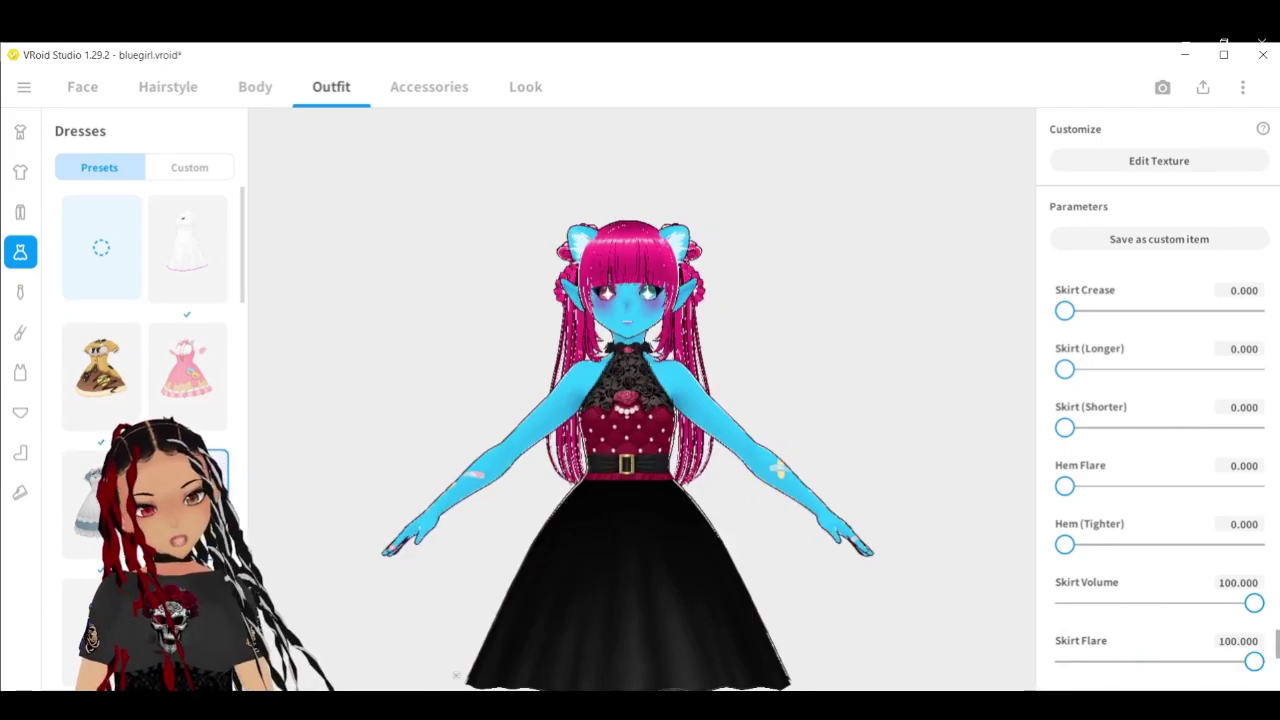
pyautogui.moveTo(687, 541); pyautogui.dragTo(733, 555, button='right')
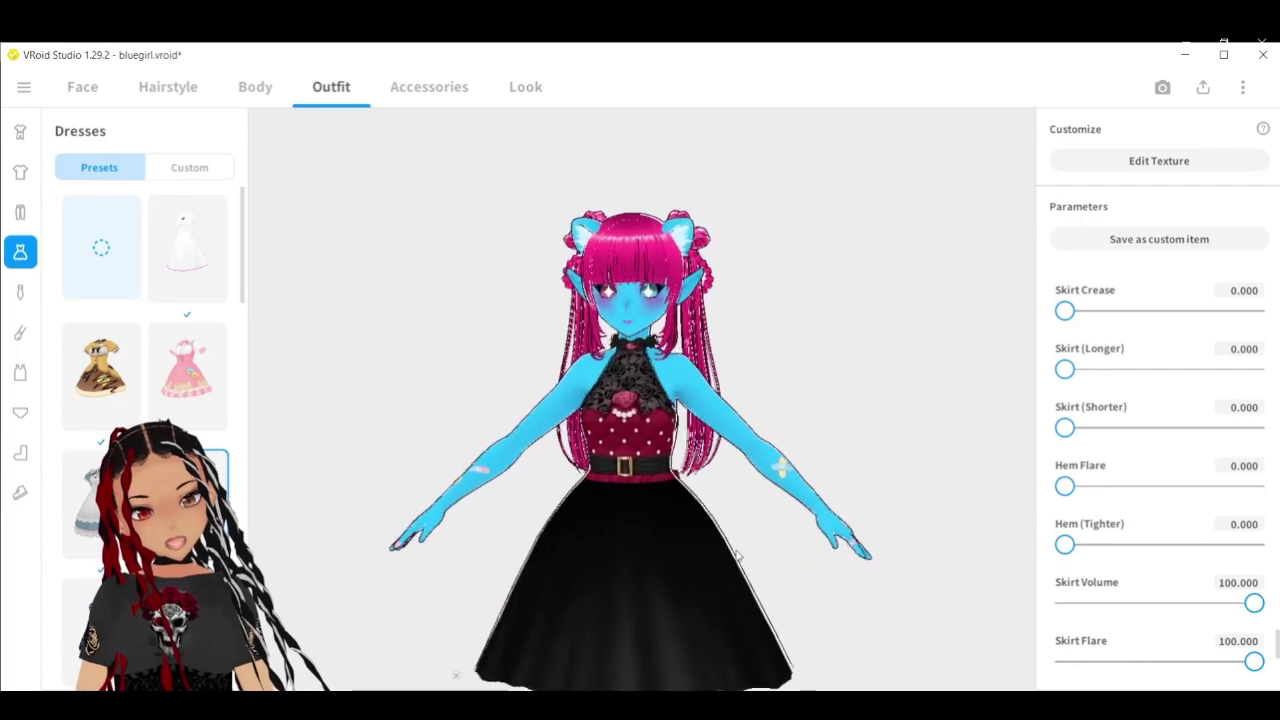